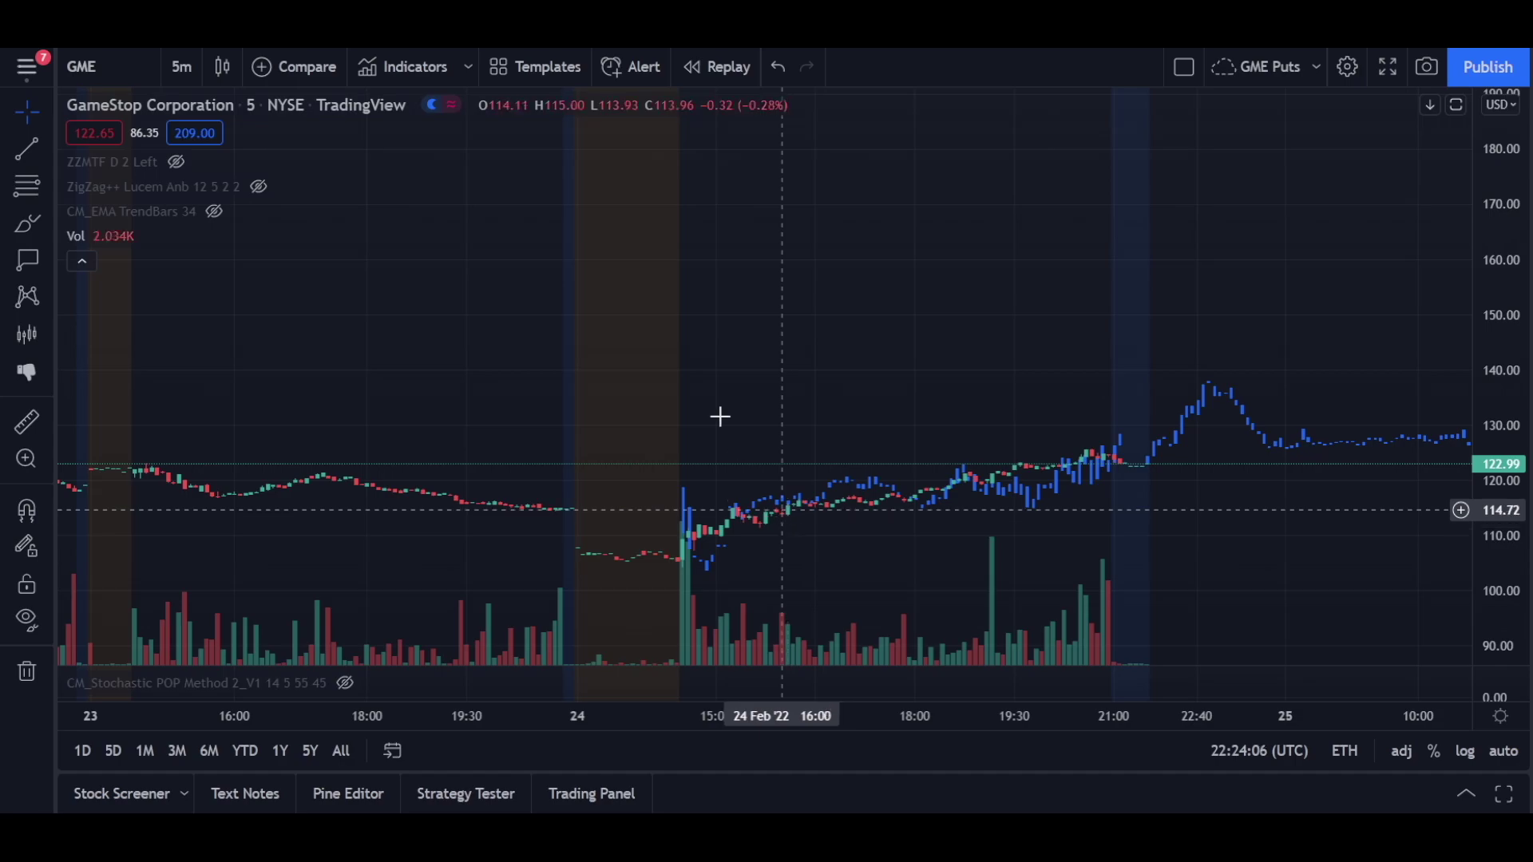
# - Switch to the 30-minute GME chart and examine the price action around the vertical date markers in January 2022
pyautogui.hotkey('ctrl', 'Tab')
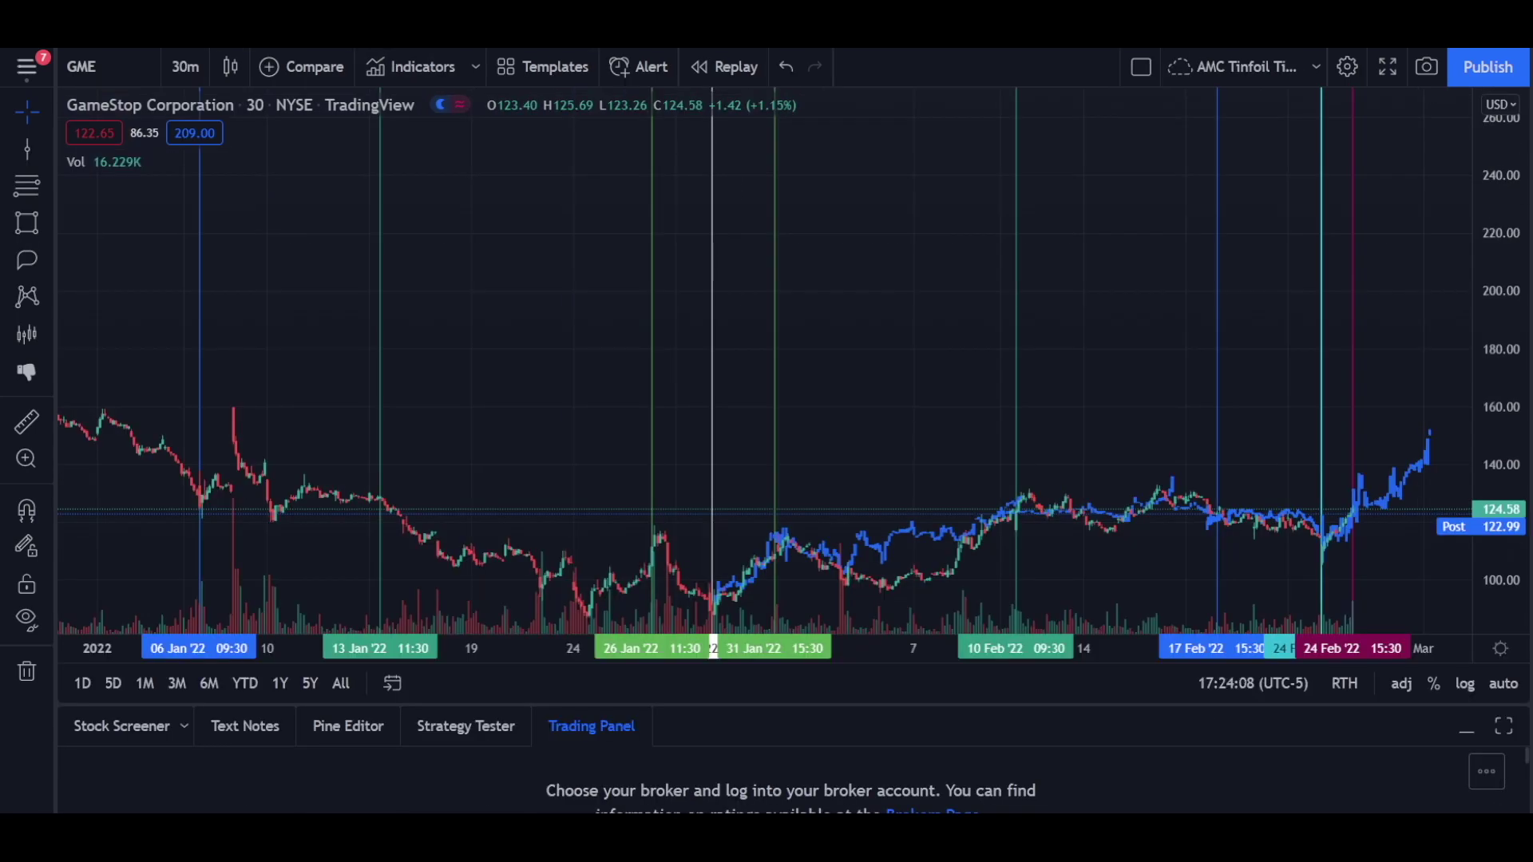
pyautogui.scroll(-5, 670, 344)
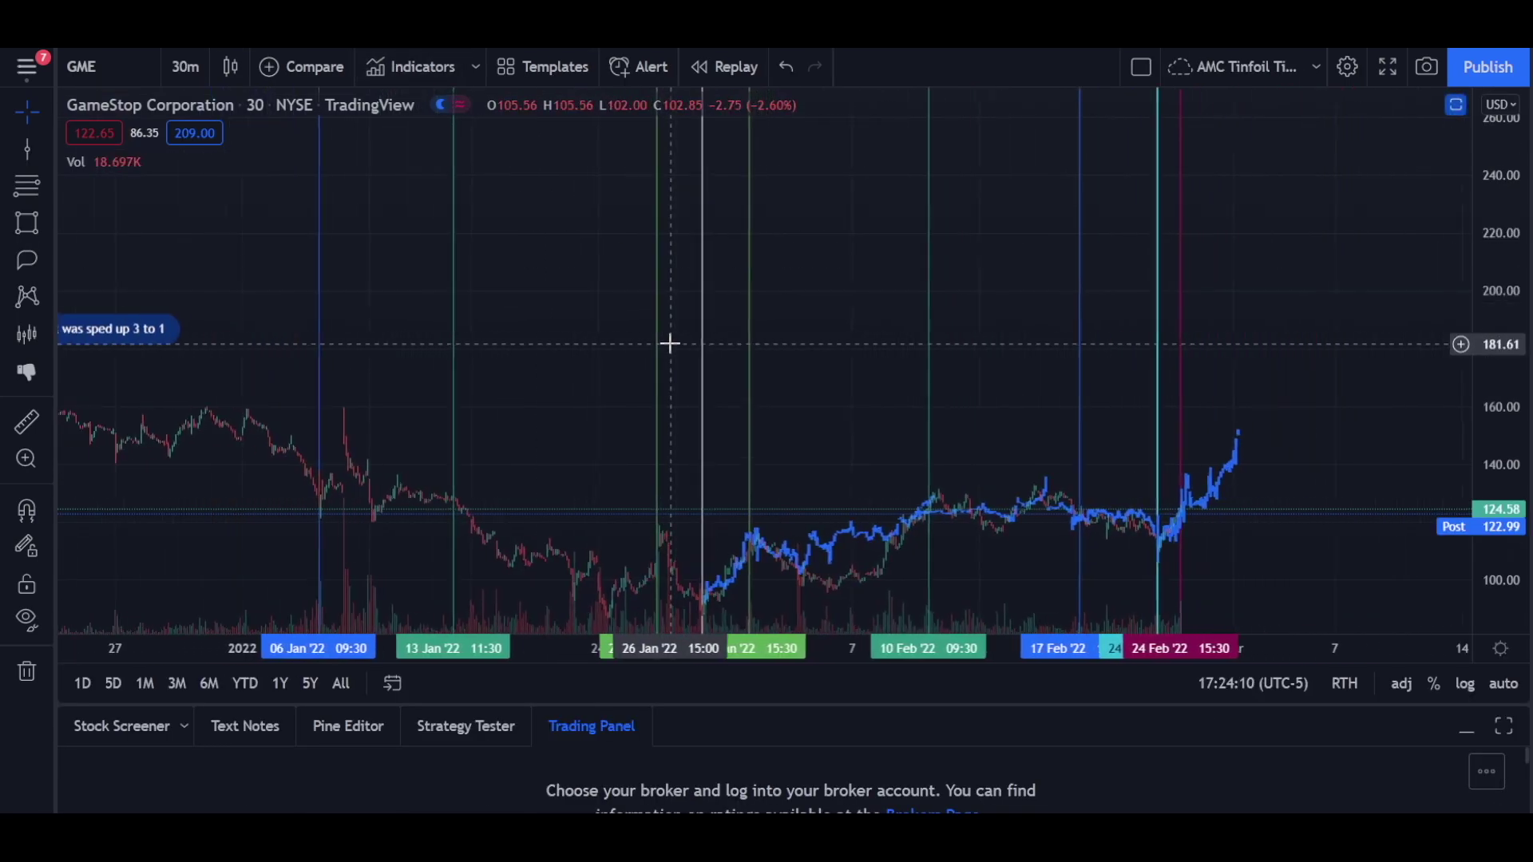
pyautogui.scroll(-2, 669, 344)
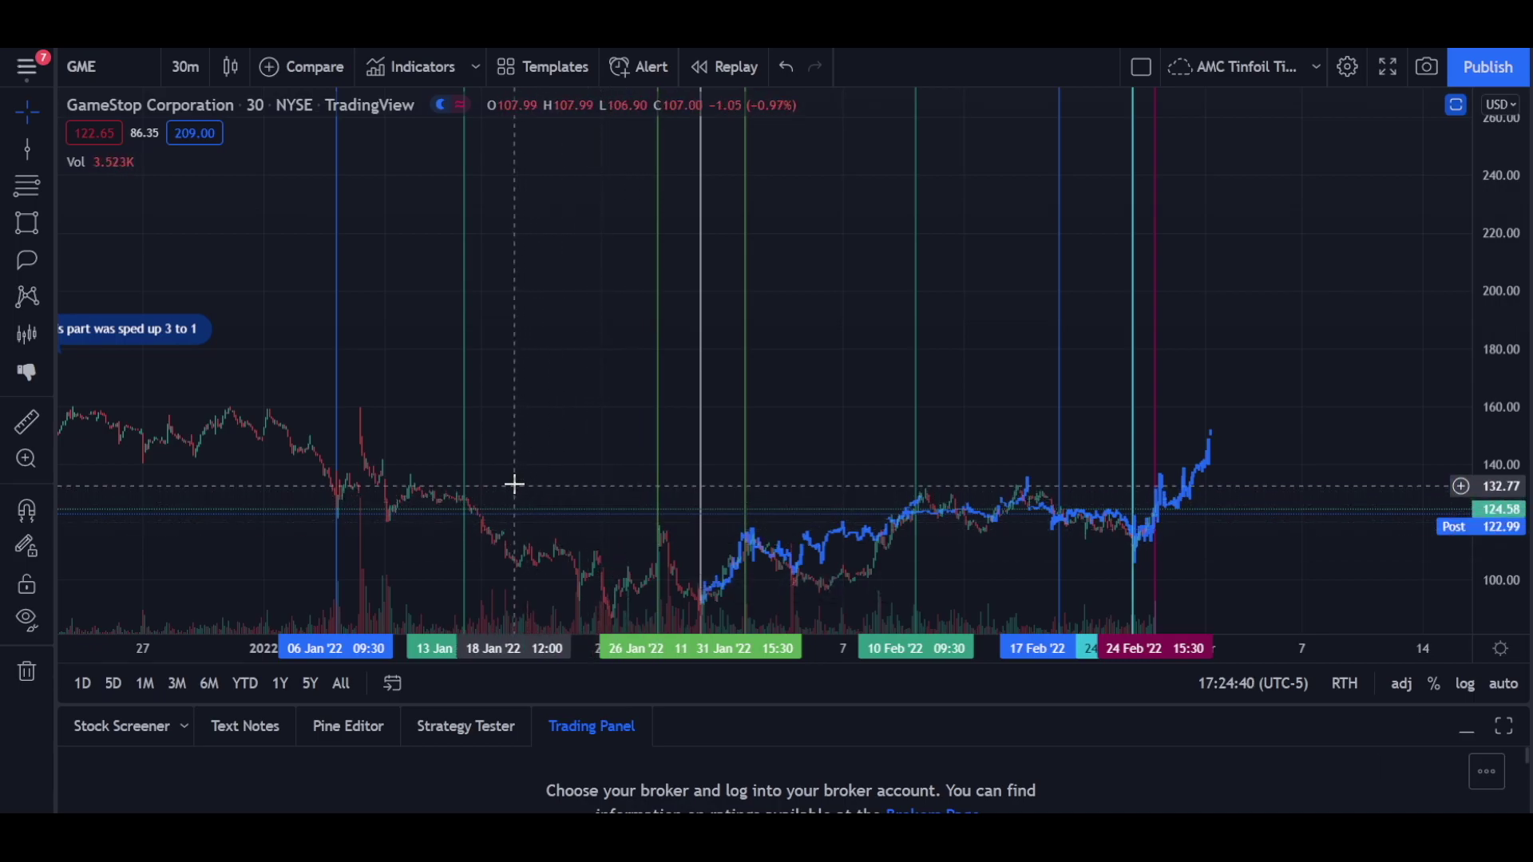
pyautogui.scroll(2, 514, 484)
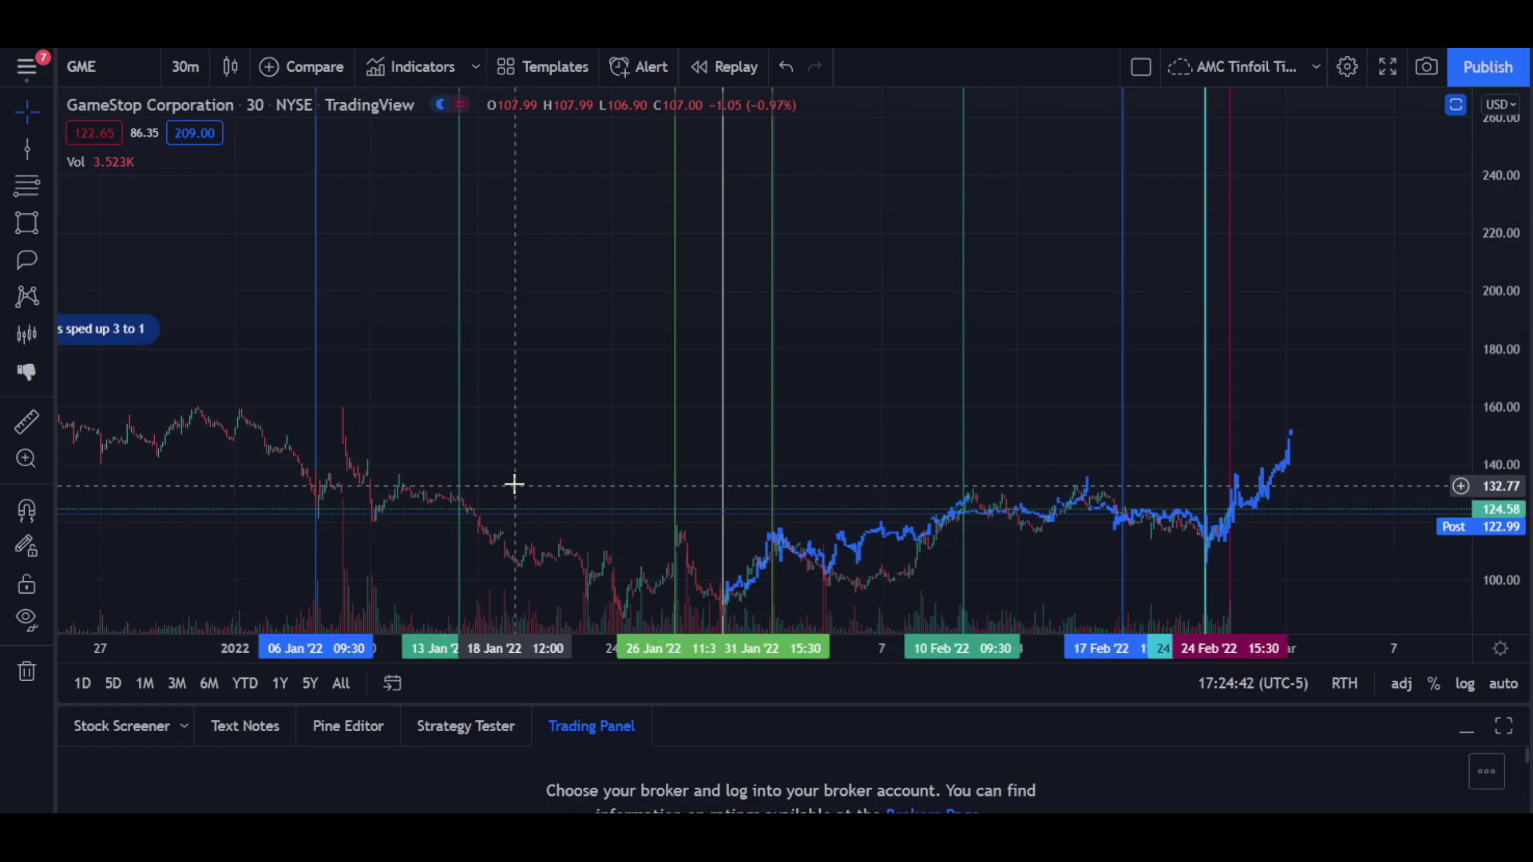
pyautogui.scroll(4, 678, 479)
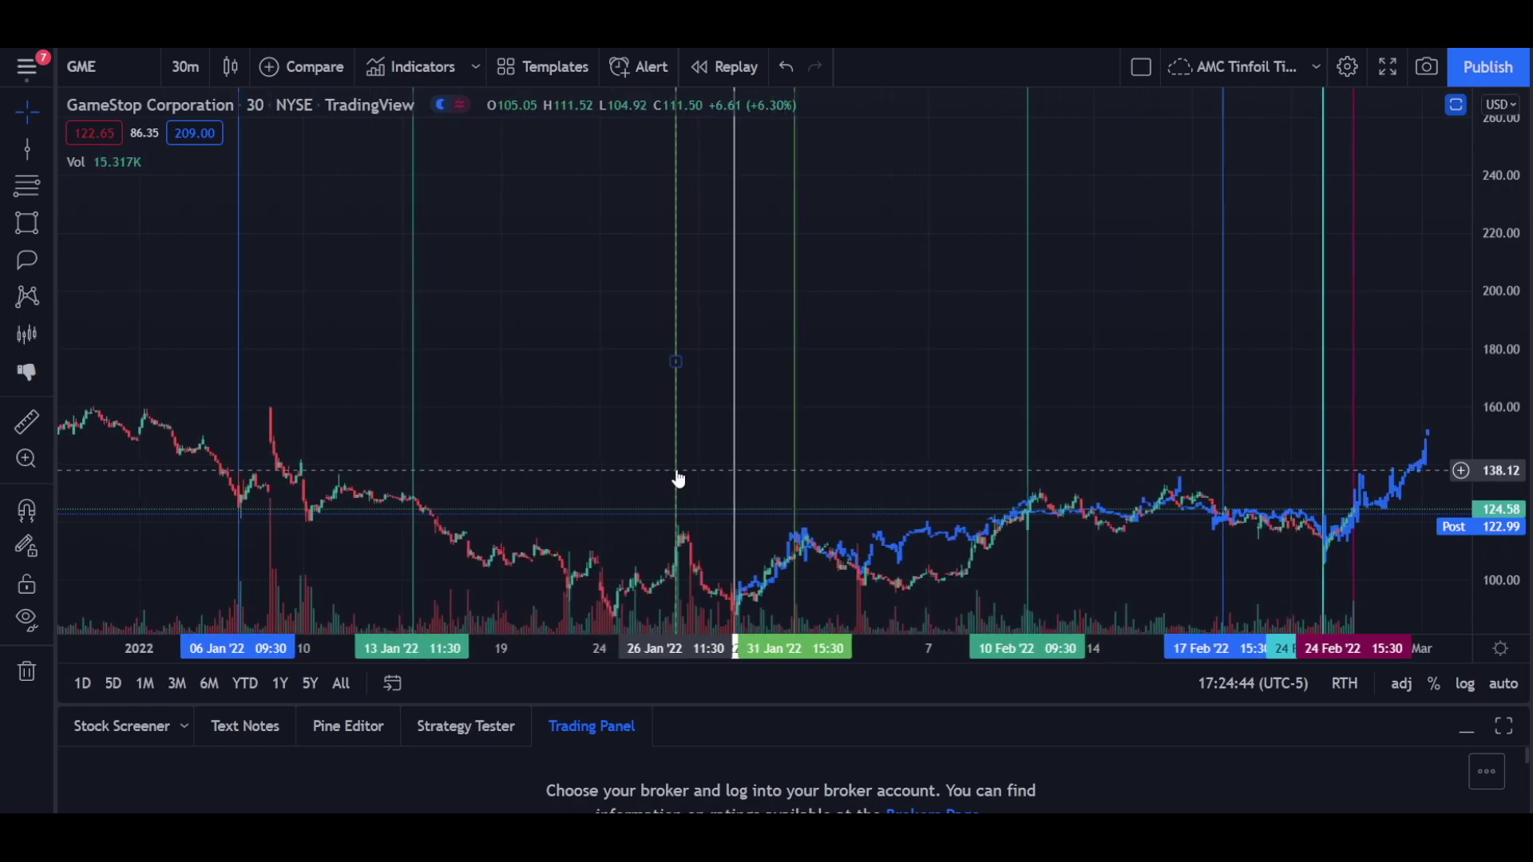
pyautogui.scroll(2, 678, 479)
pyautogui.moveTo(678, 479); pyautogui.dragTo(758, 465)
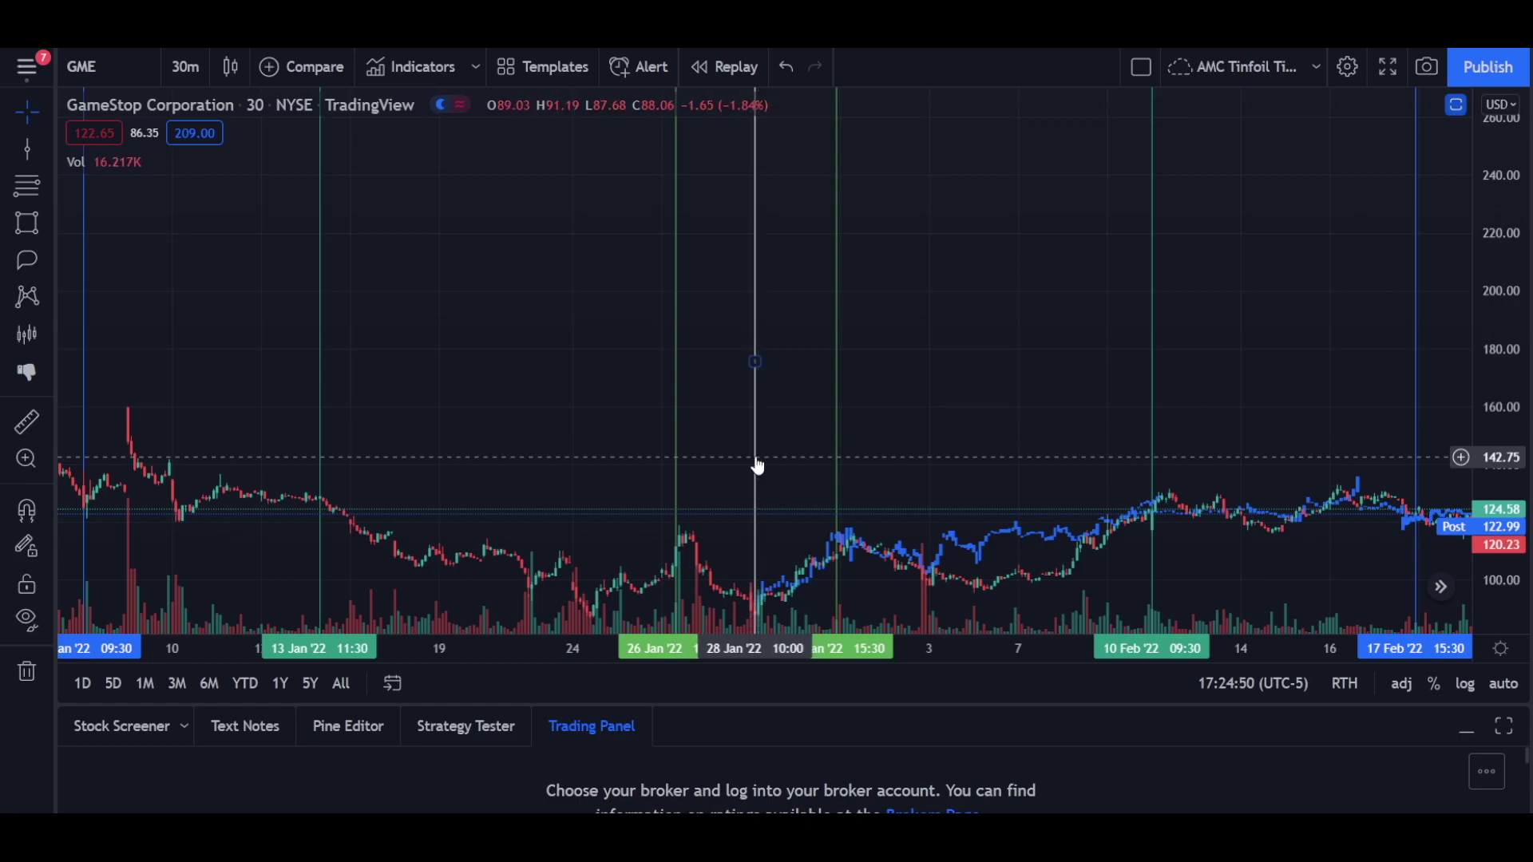
pyautogui.moveTo(455, 452); pyautogui.dragTo(783, 447)
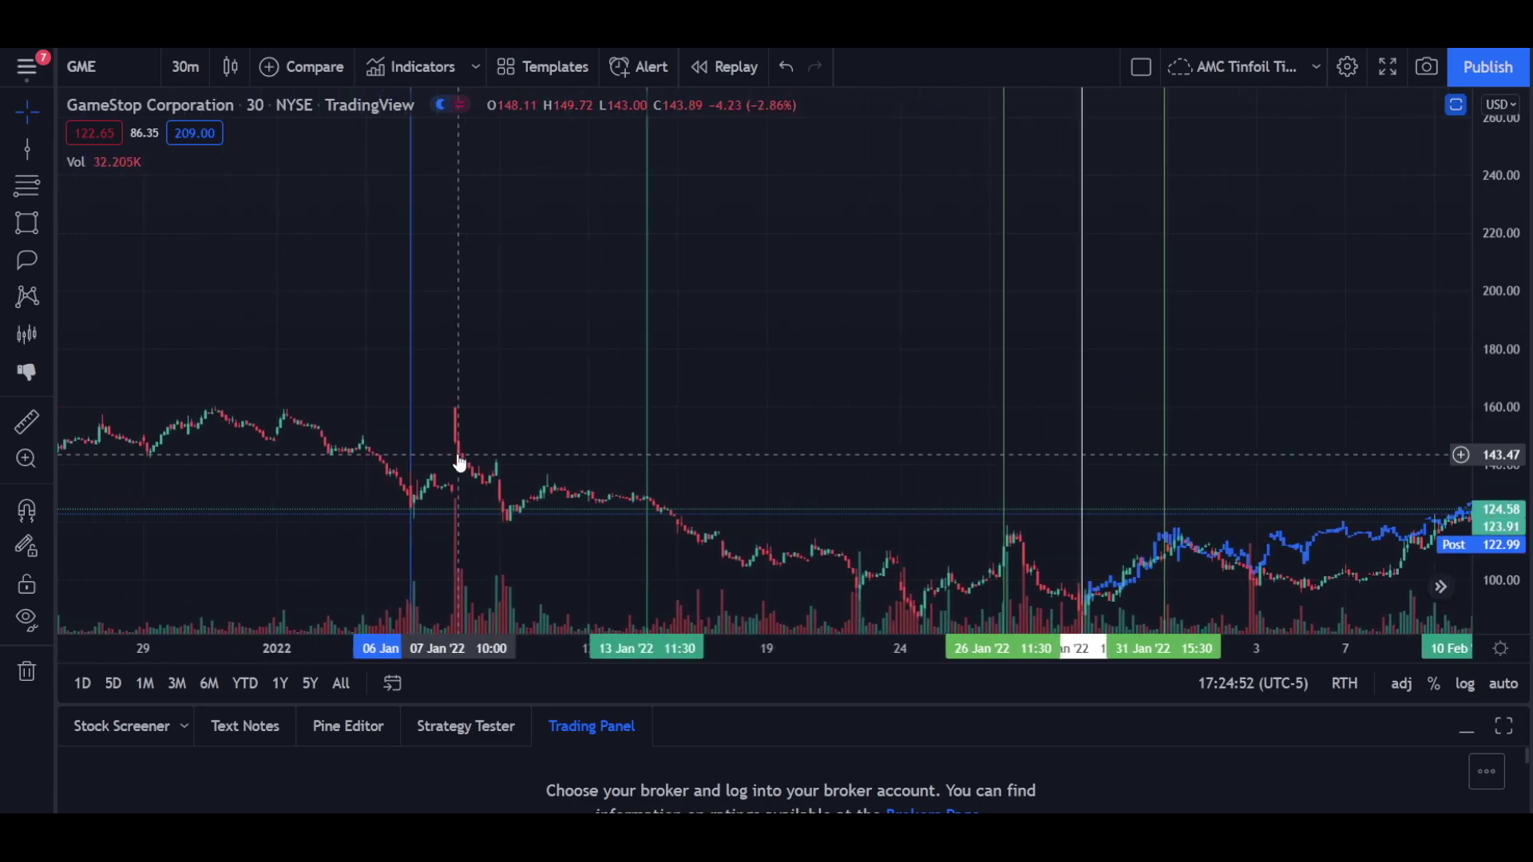
pyautogui.scroll(-6, 521, 648)
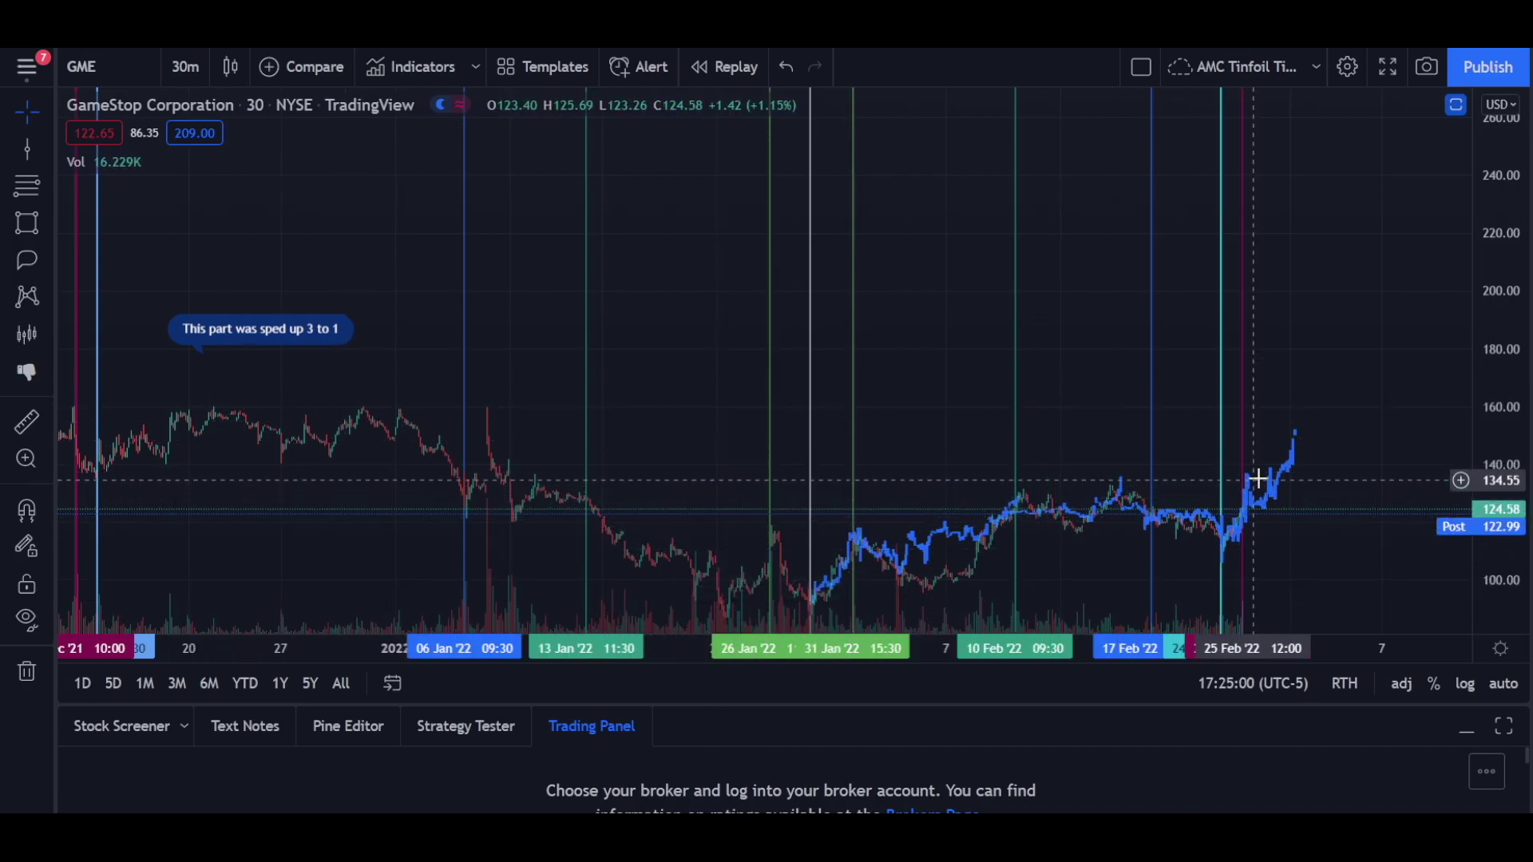
# - Examine how the blue bars patterns follow the GME candles from late January to 24 February 2022
pyautogui.scroll(5, 844, 524)
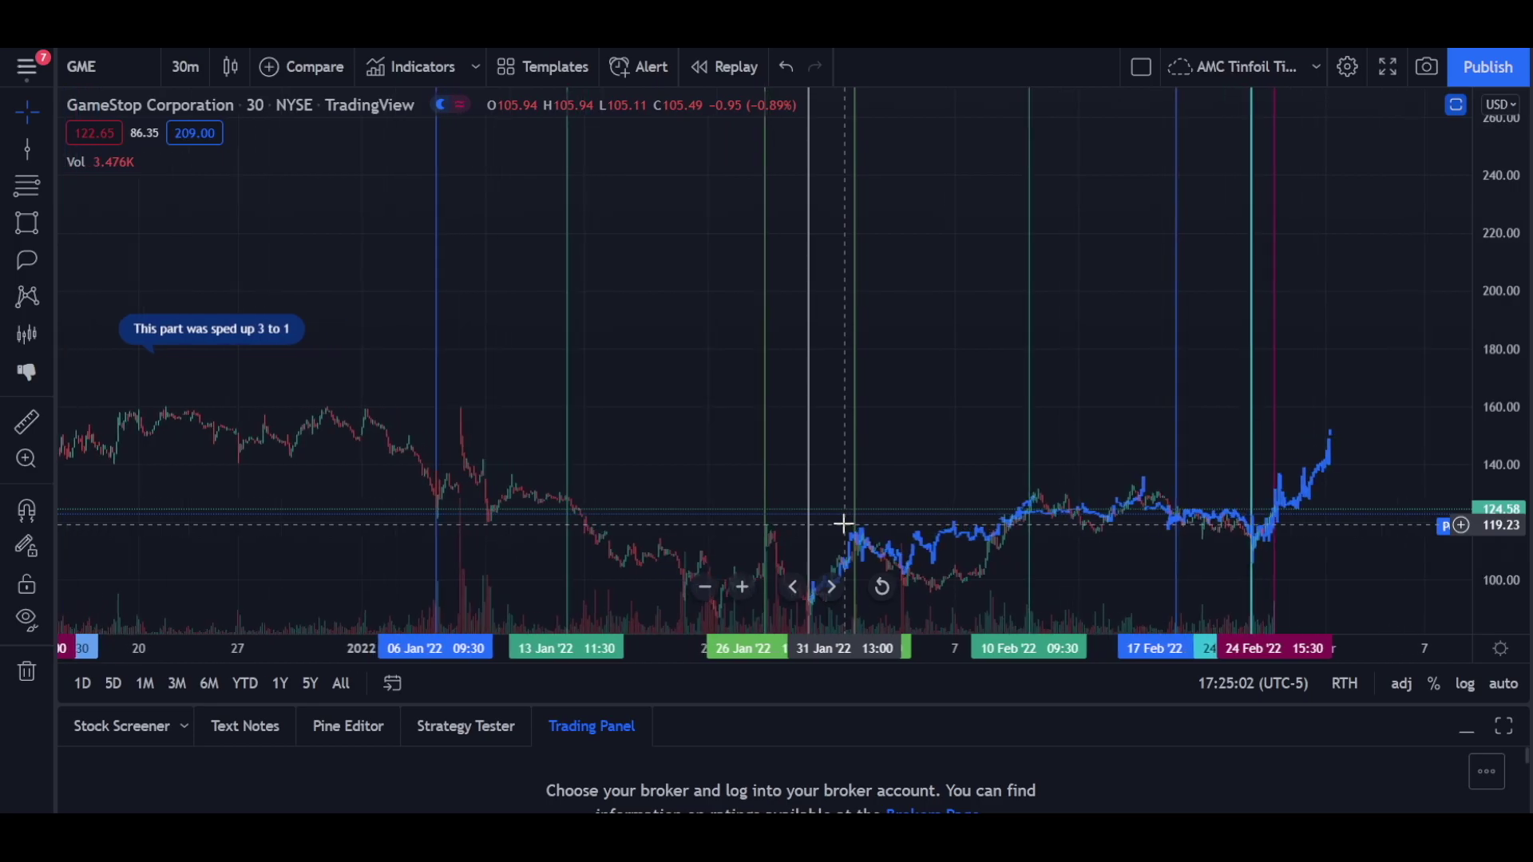
pyautogui.scroll(3, 844, 525)
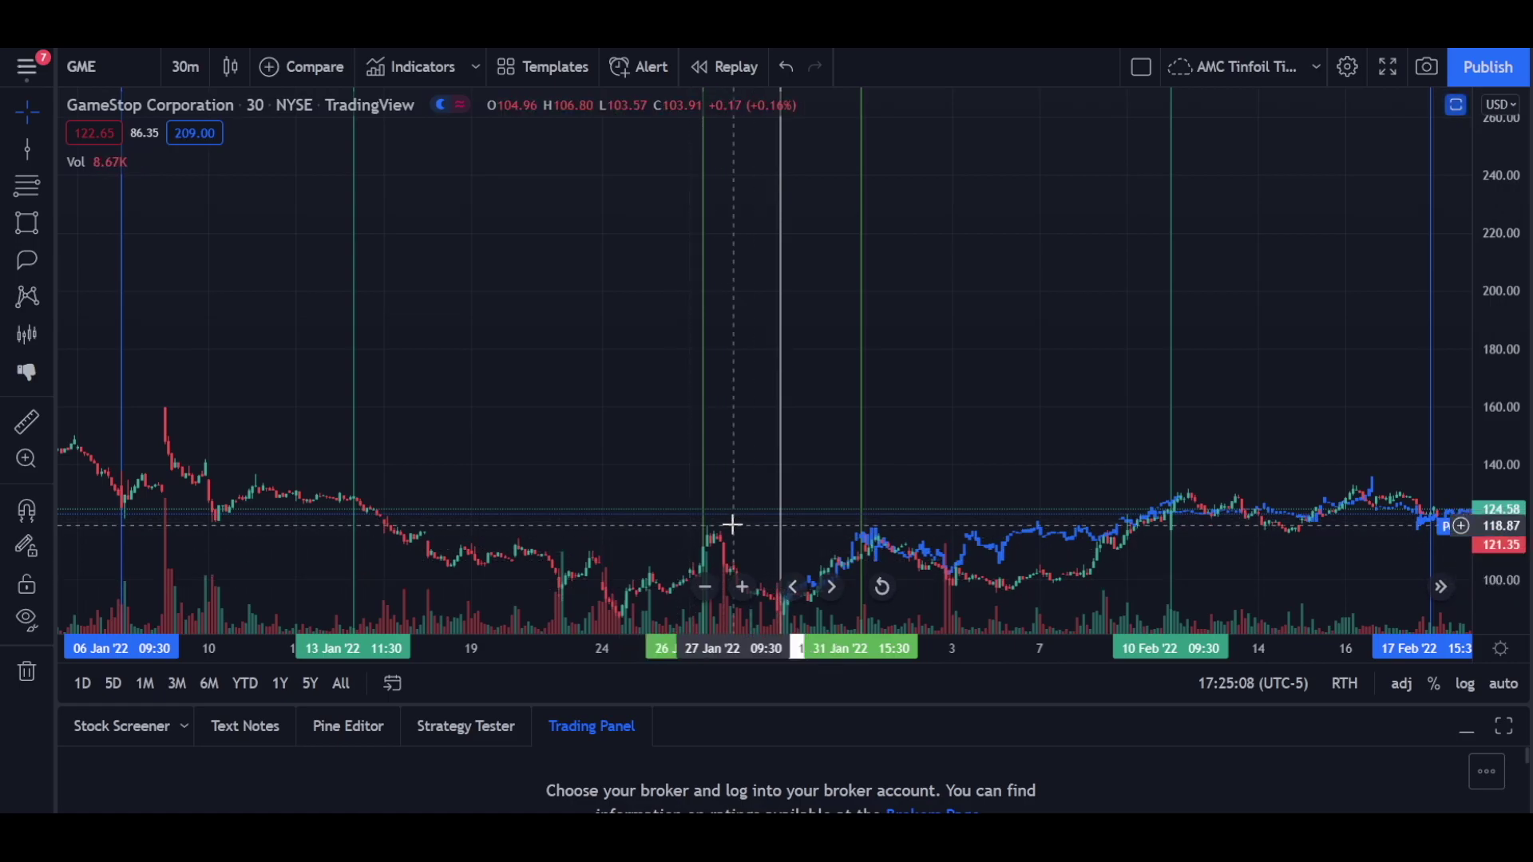
pyautogui.scroll(1, 729, 524)
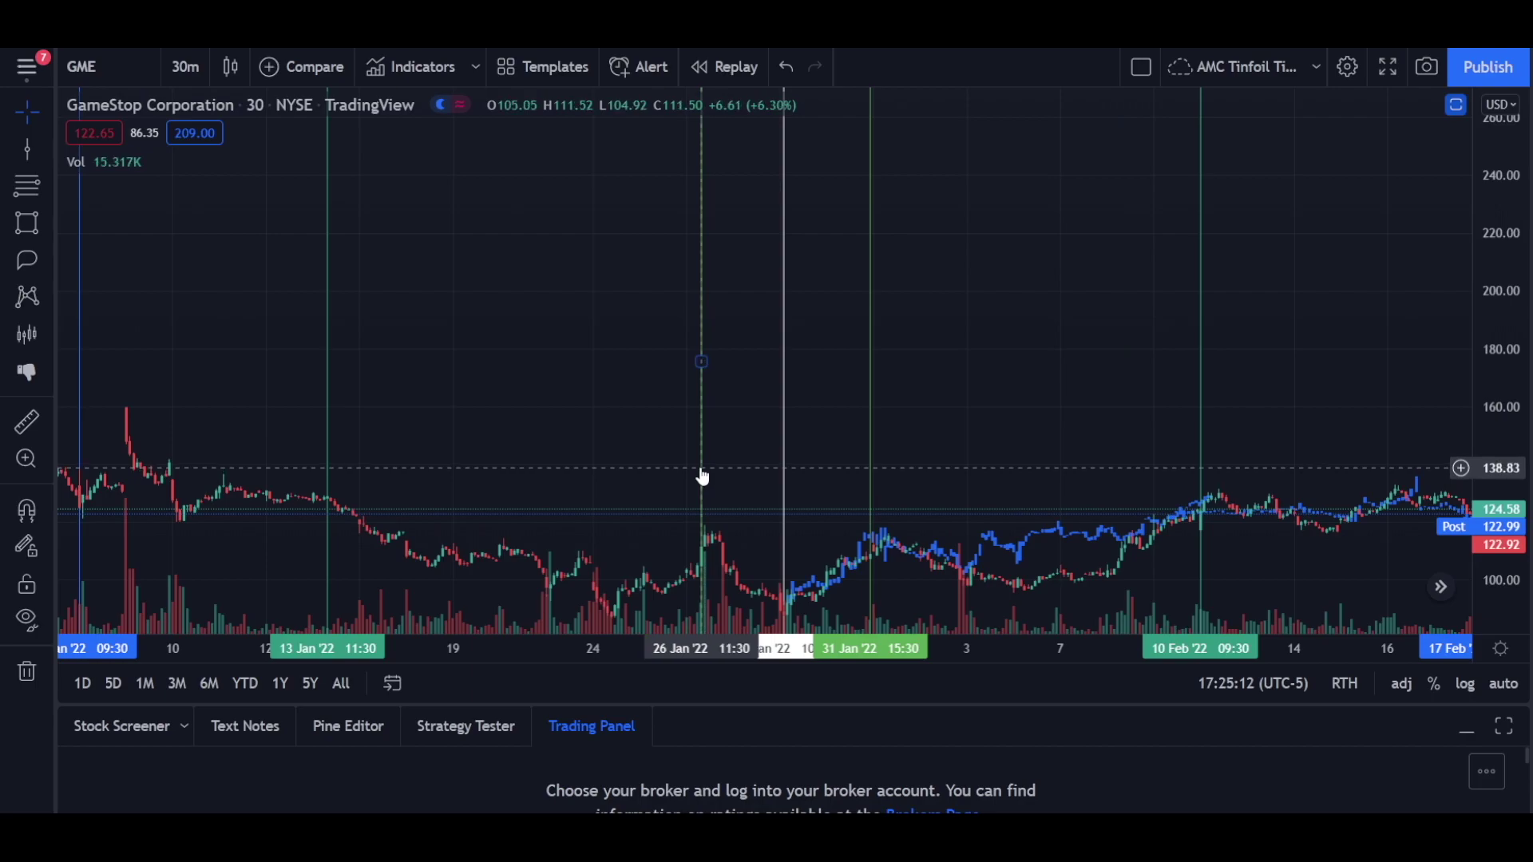
pyautogui.click(1202, 326)
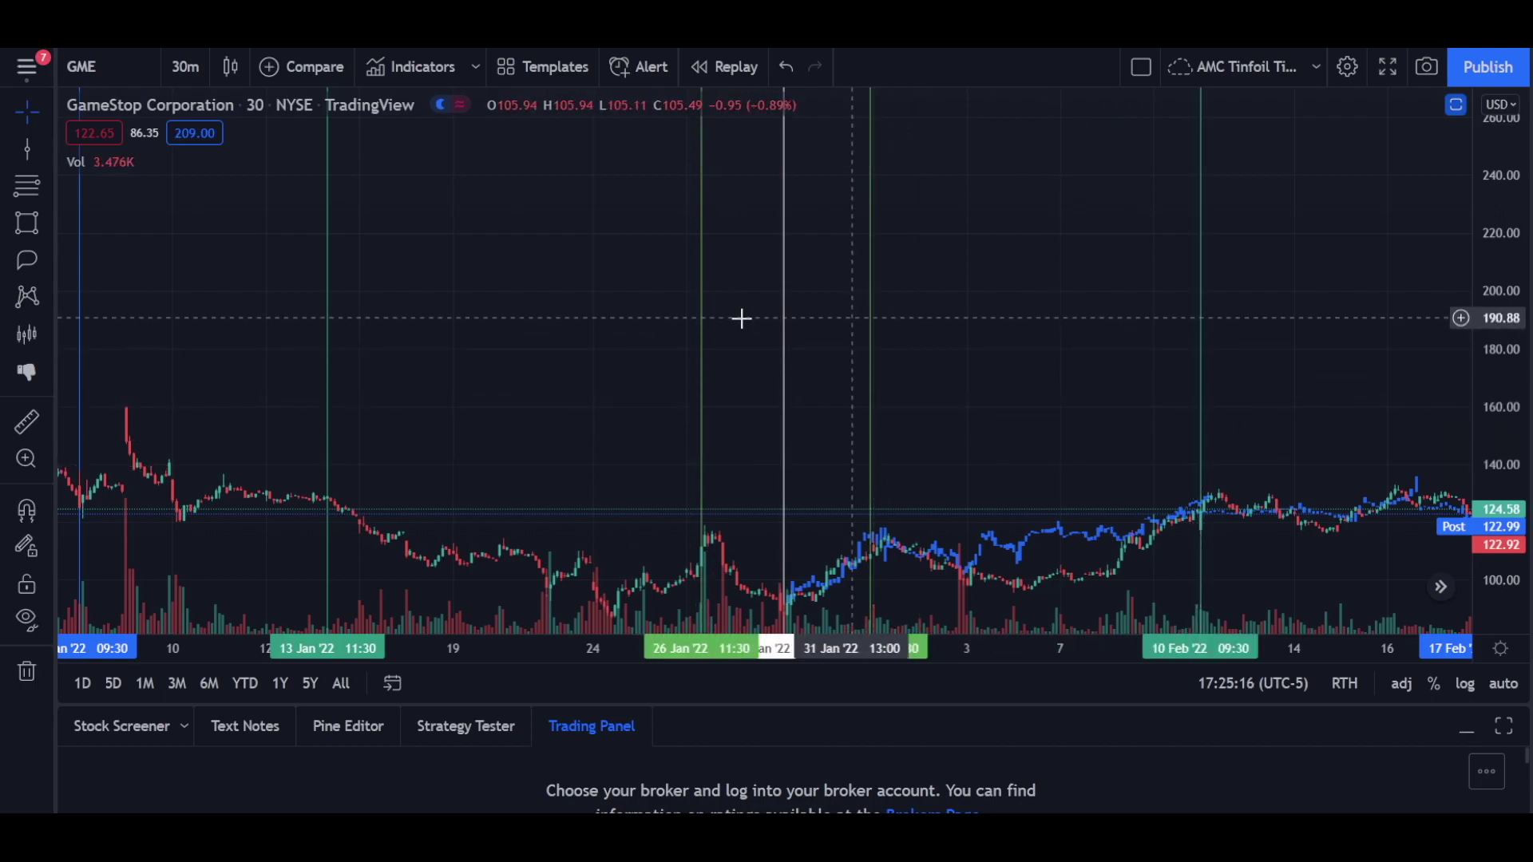
pyautogui.scroll(-1, 497, 352)
pyautogui.scroll(-1, 497, 352)
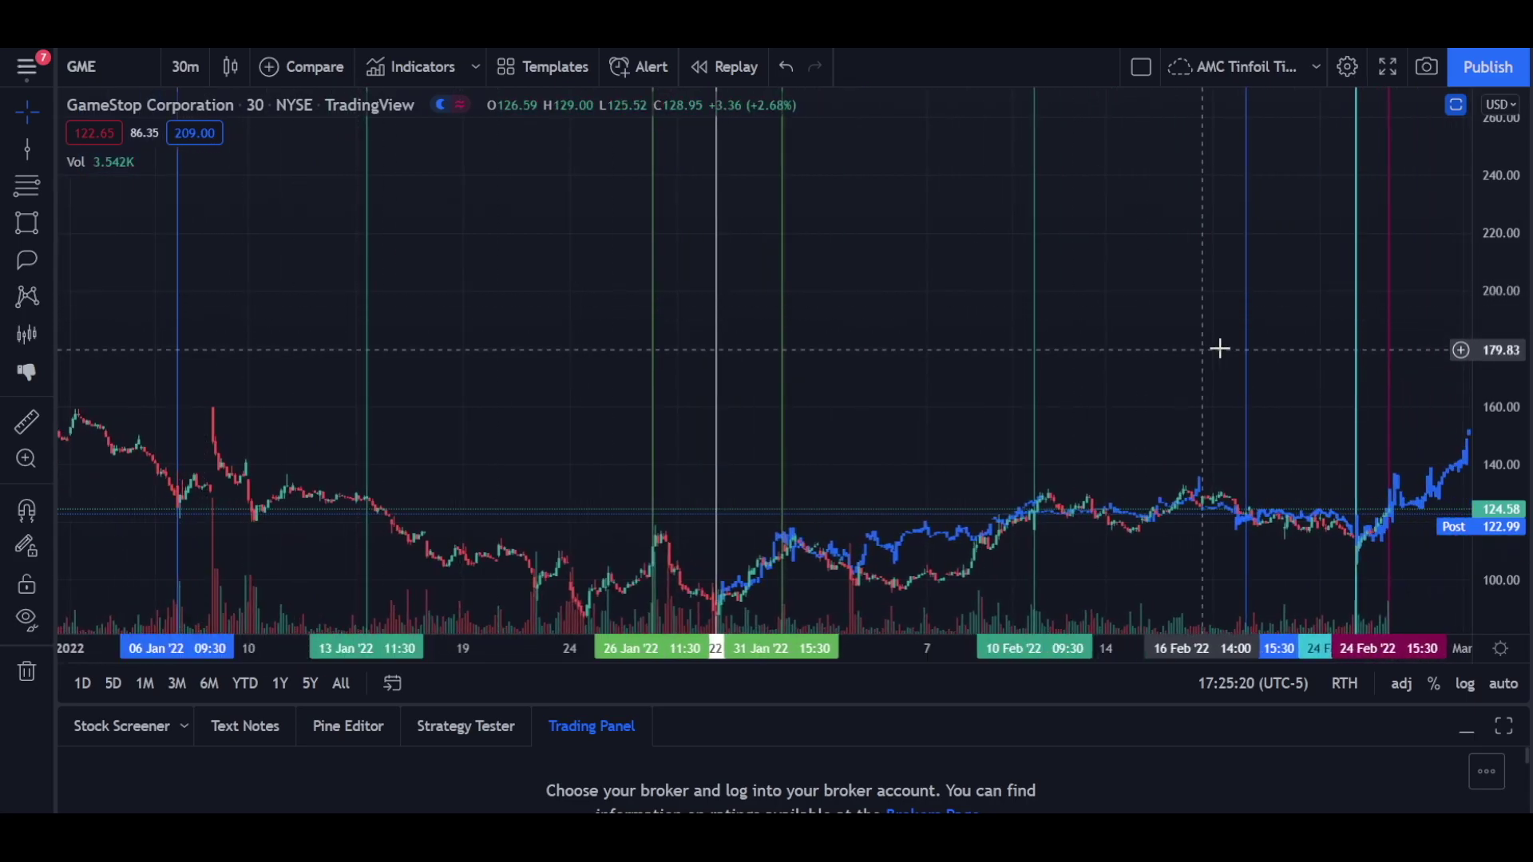
pyautogui.scroll(1, 669, 441)
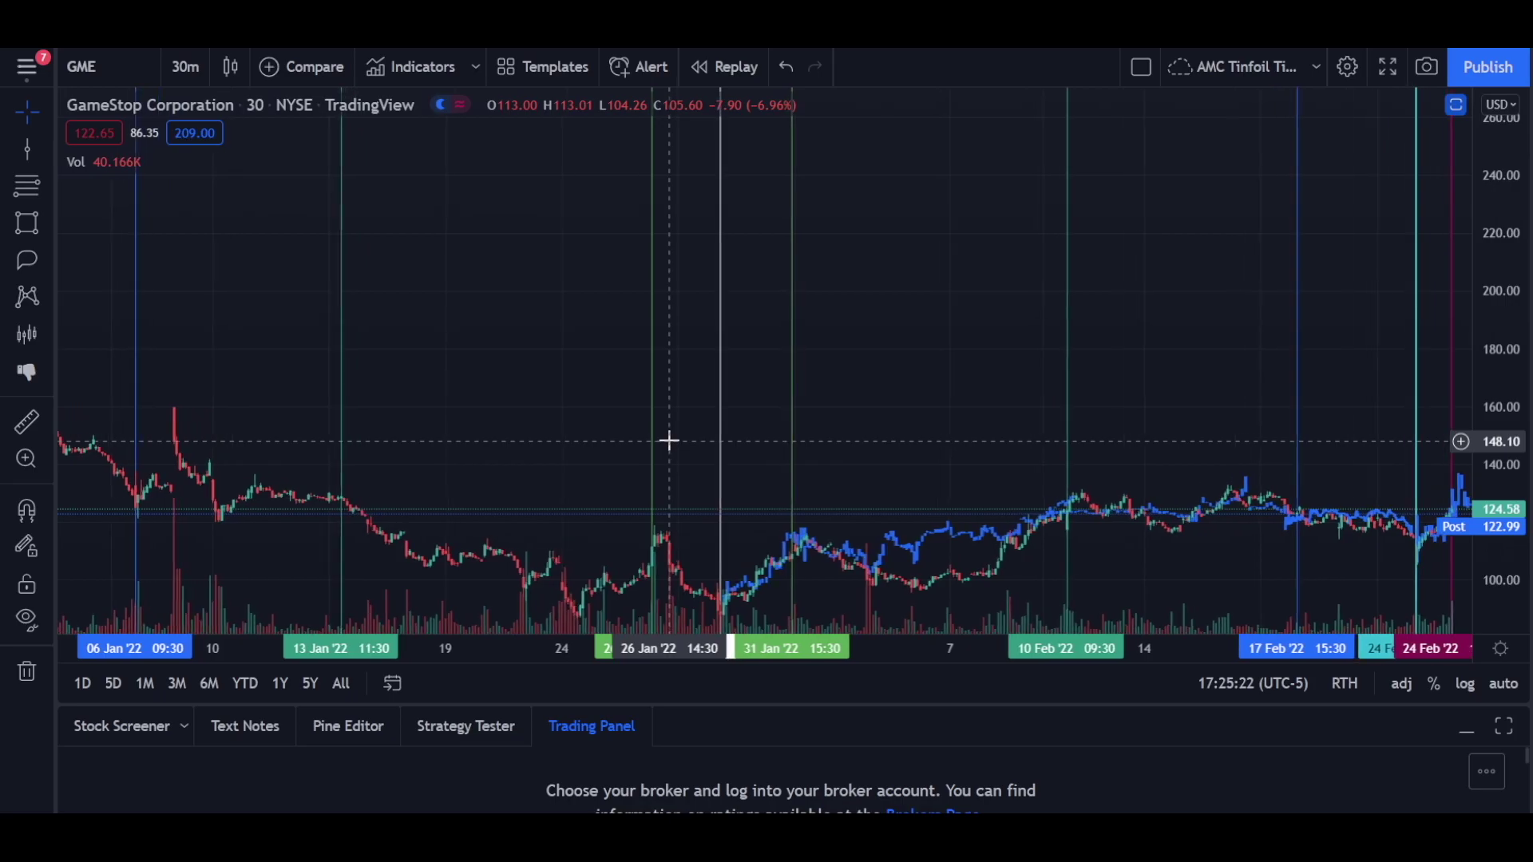
pyautogui.scroll(1, 669, 441)
pyautogui.click(16, 342)
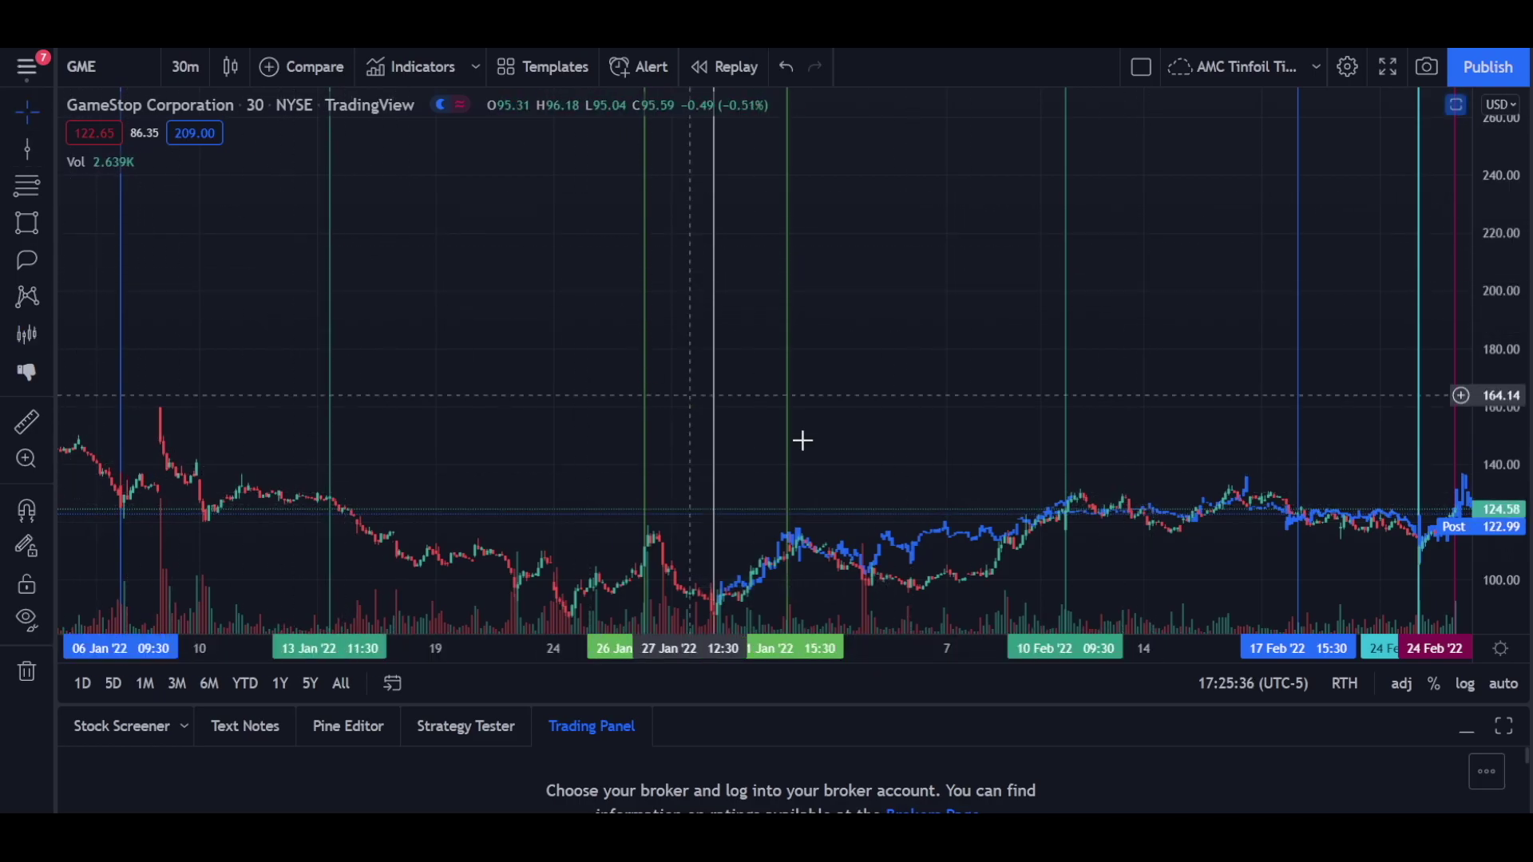
pyautogui.scroll(2, 1010, 550)
pyautogui.scroll(1, 1177, 519)
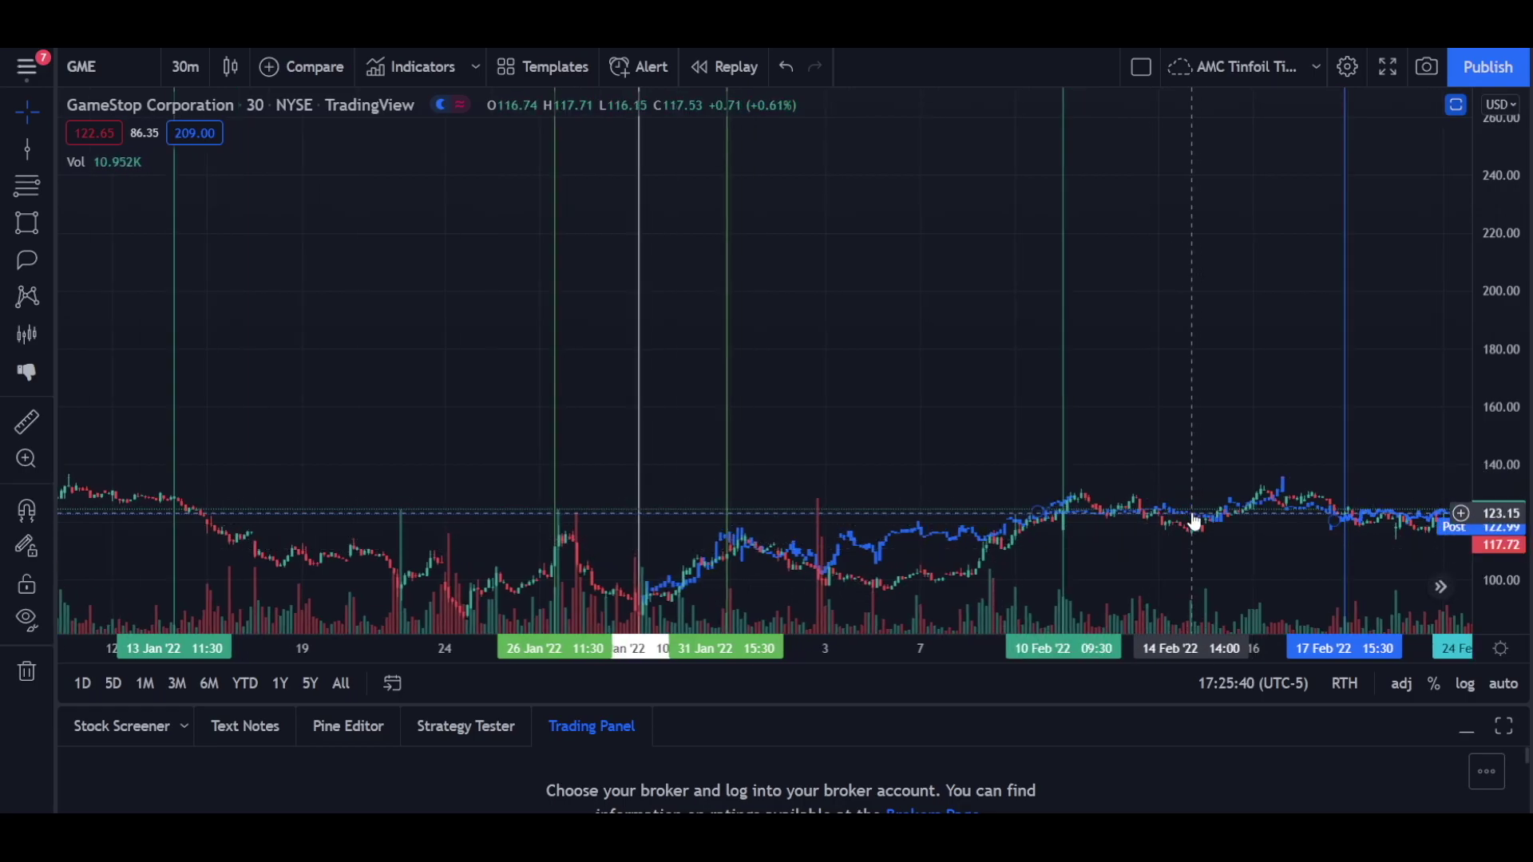
# - Raise the bars pattern between 10 and 17 February above the candles and stretch it with its start at 09 Feb 13:00, about 169
pyautogui.rightClick(1191, 511)
pyautogui.click(1095, 411)
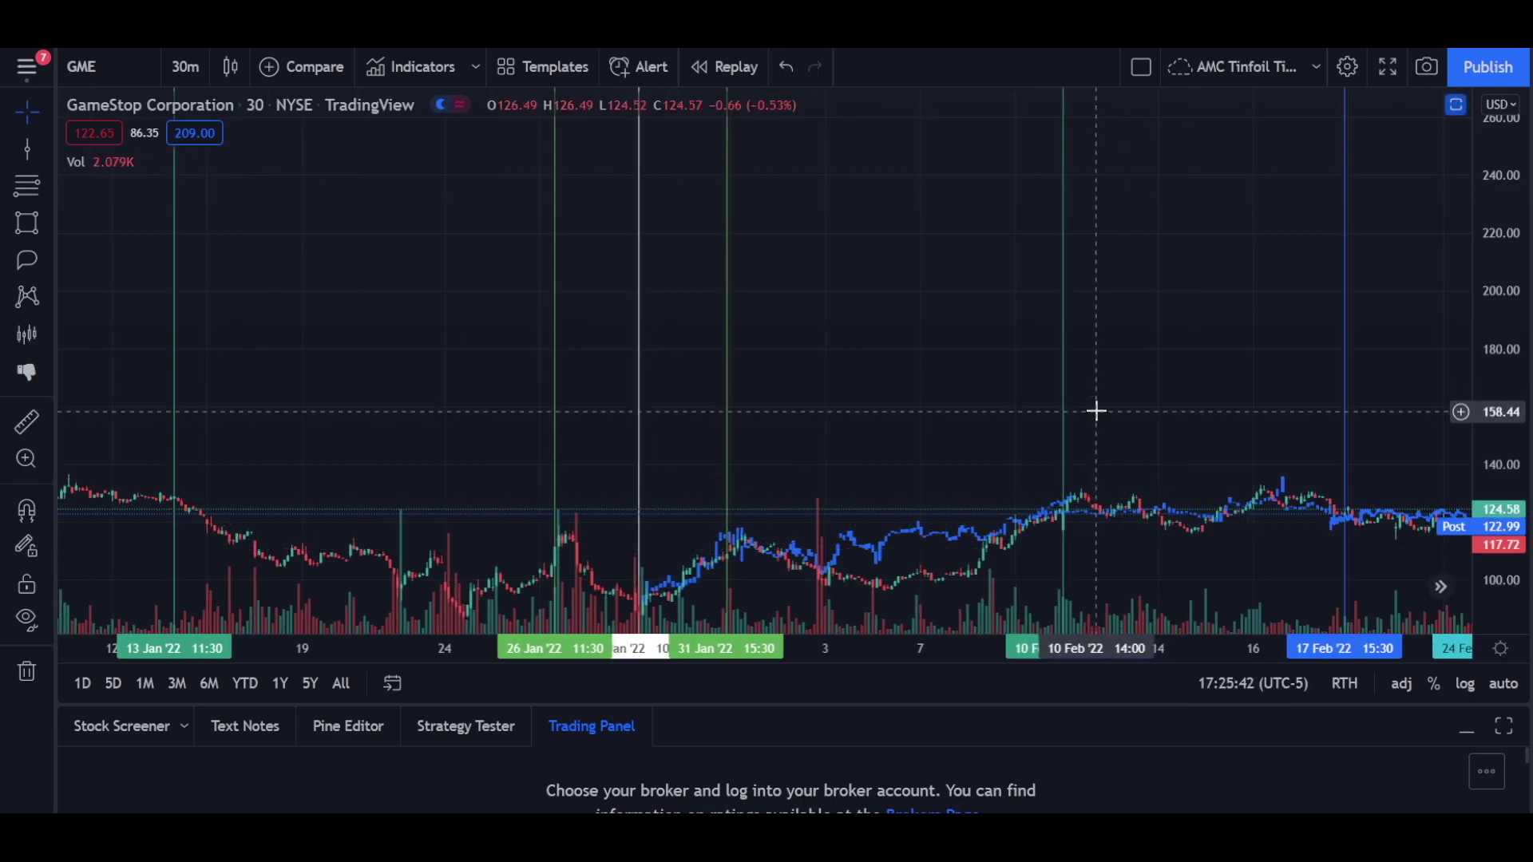
pyautogui.moveTo(1277, 485)
pyautogui.mouseDown()
pyautogui.moveTo(1283, 496)
pyautogui.moveTo(1283, 393)
pyautogui.mouseUp()
pyautogui.moveTo(1047, 415)
pyautogui.mouseDown()
pyautogui.moveTo(1051, 496)
pyautogui.moveTo(1042, 380)
pyautogui.mouseUp()
# - Turn off the Flipped option of the raised bars pattern
pyautogui.click(882, 69)
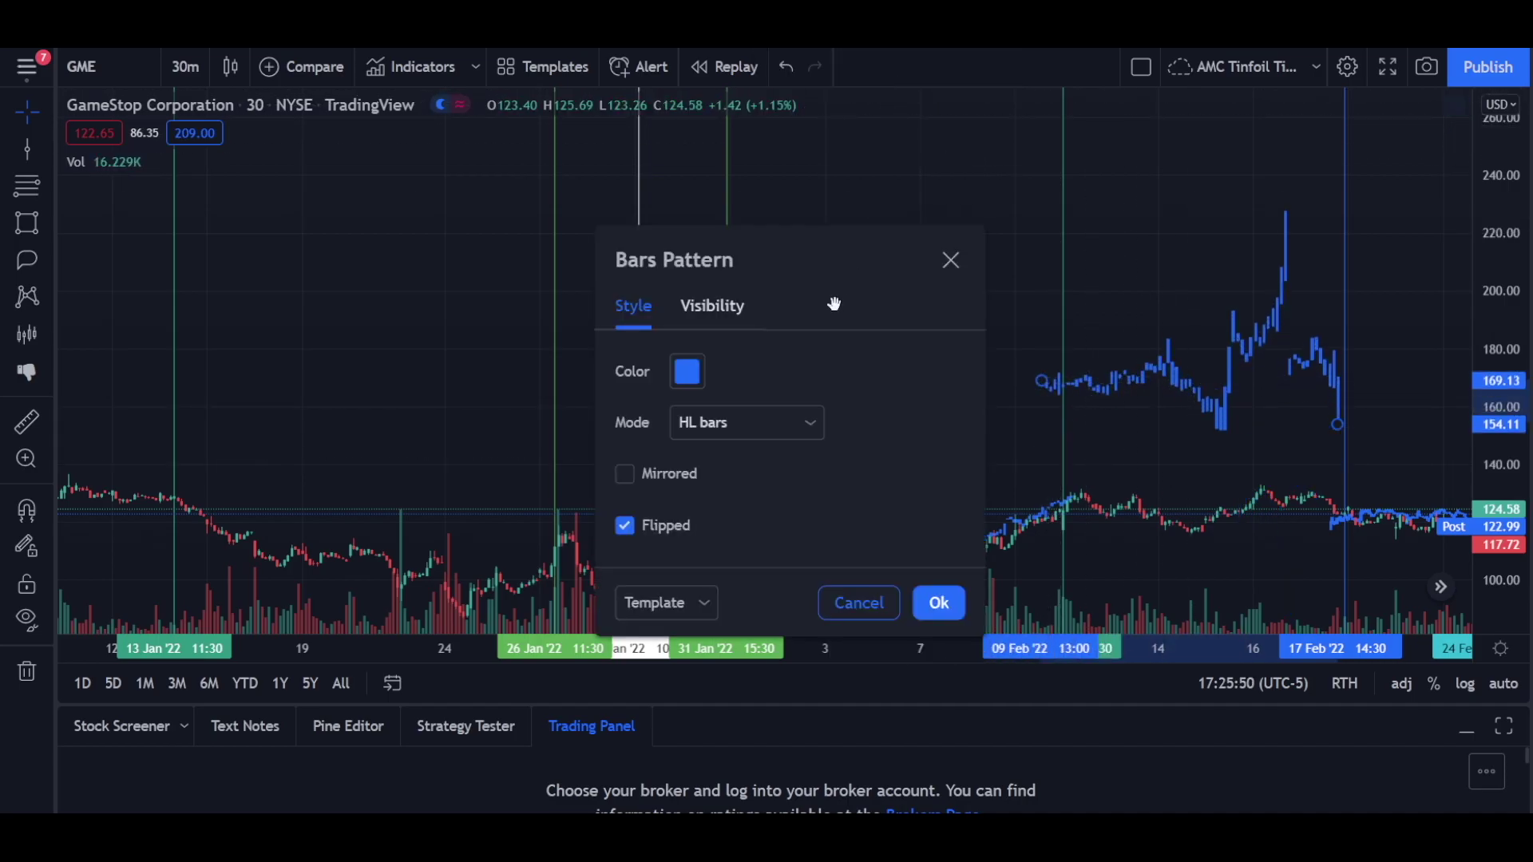
pyautogui.click(625, 526)
pyautogui.click(939, 603)
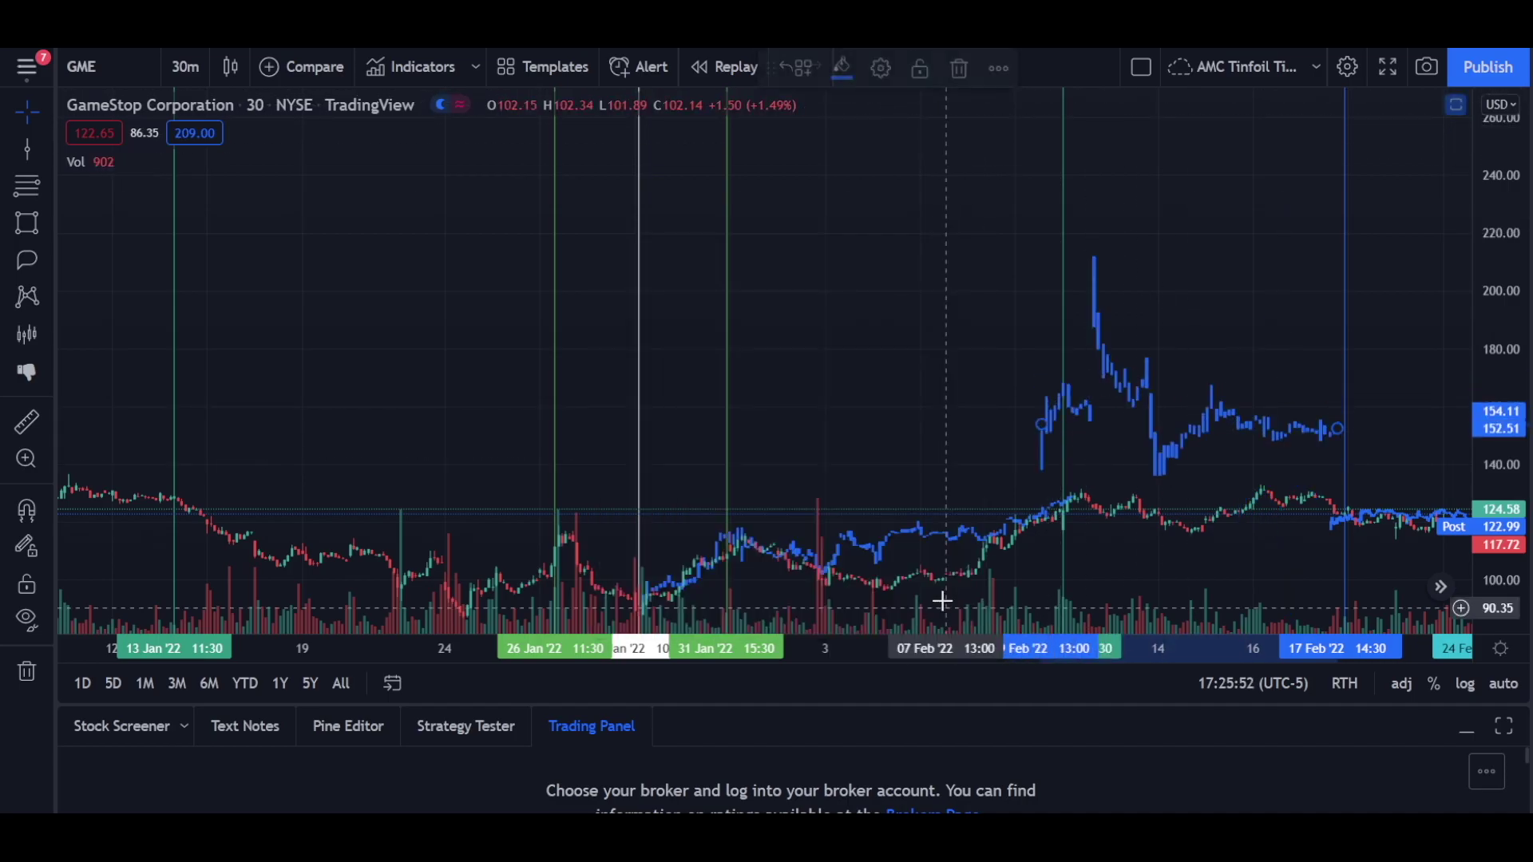
# - Overlay the unflipped bars pattern on the January candles from 05 Jan 14:30 to 14 Jan 09:30
pyautogui.moveTo(1122, 396)
pyautogui.mouseDown()
pyautogui.moveTo(873, 376)
pyautogui.moveTo(1139, 356)
pyautogui.moveTo(697, 324)
pyautogui.mouseUp()
pyautogui.hscroll(-1, 697, 323)
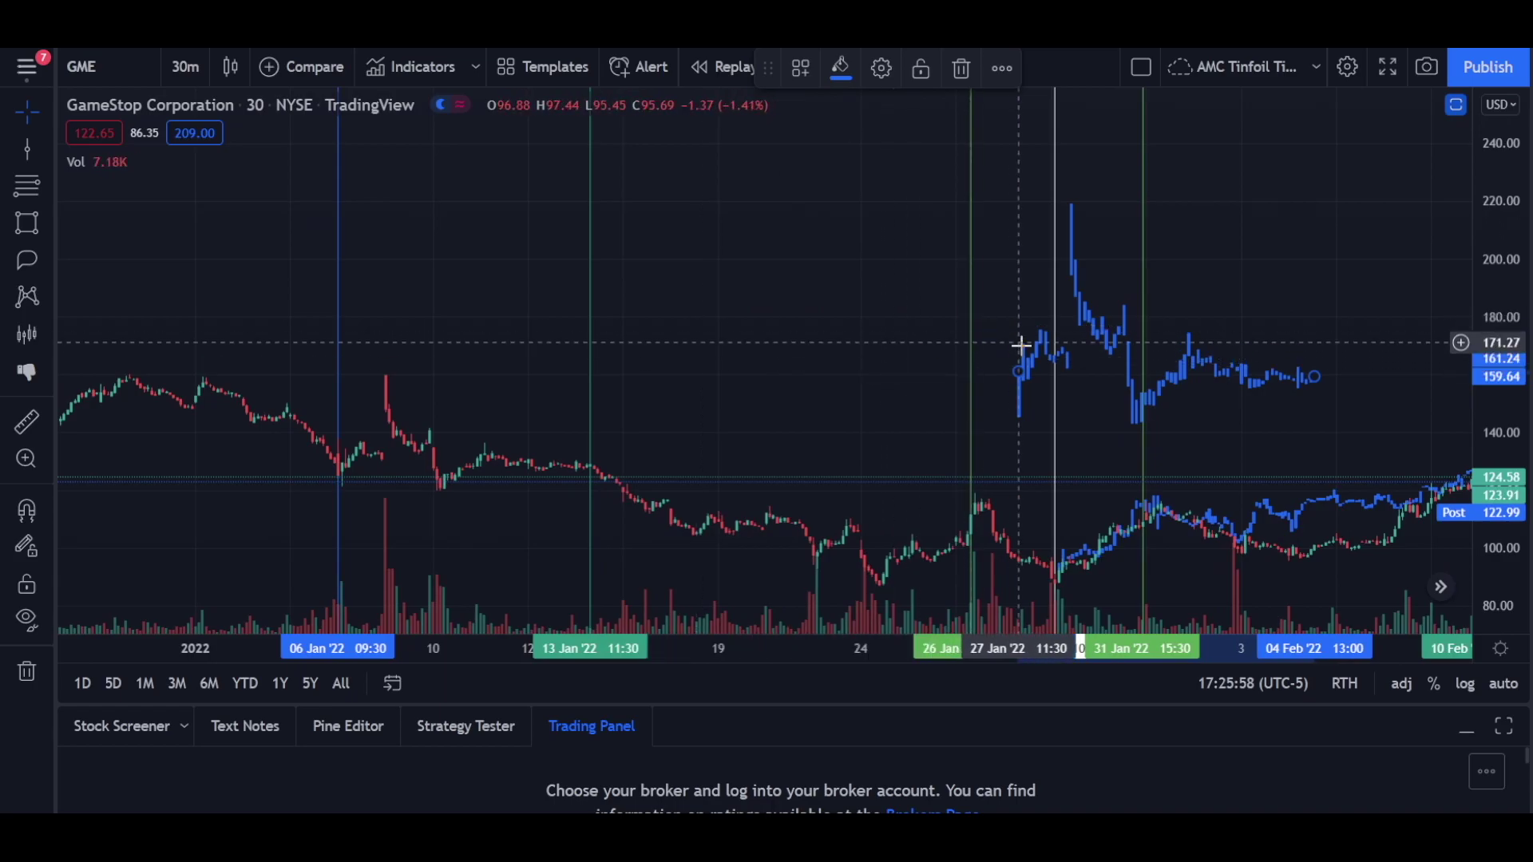
pyautogui.moveTo(1034, 360); pyautogui.dragTo(345, 377)
pyautogui.moveTo(450, 433); pyautogui.dragTo(449, 504)
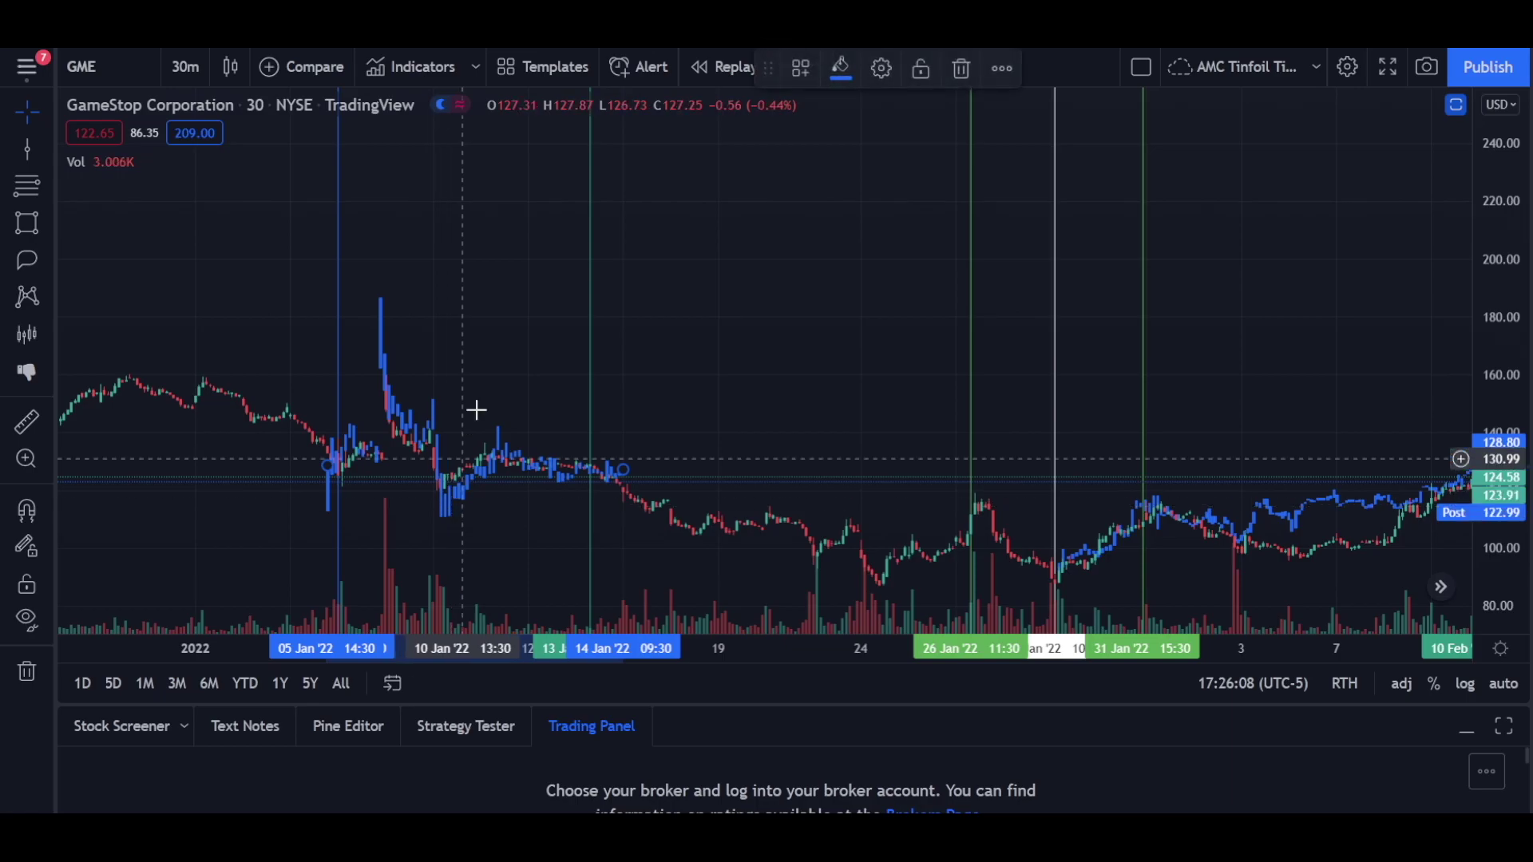
# - Enable the Flipped option for the bars pattern overlaid on the January candles
pyautogui.click(881, 68)
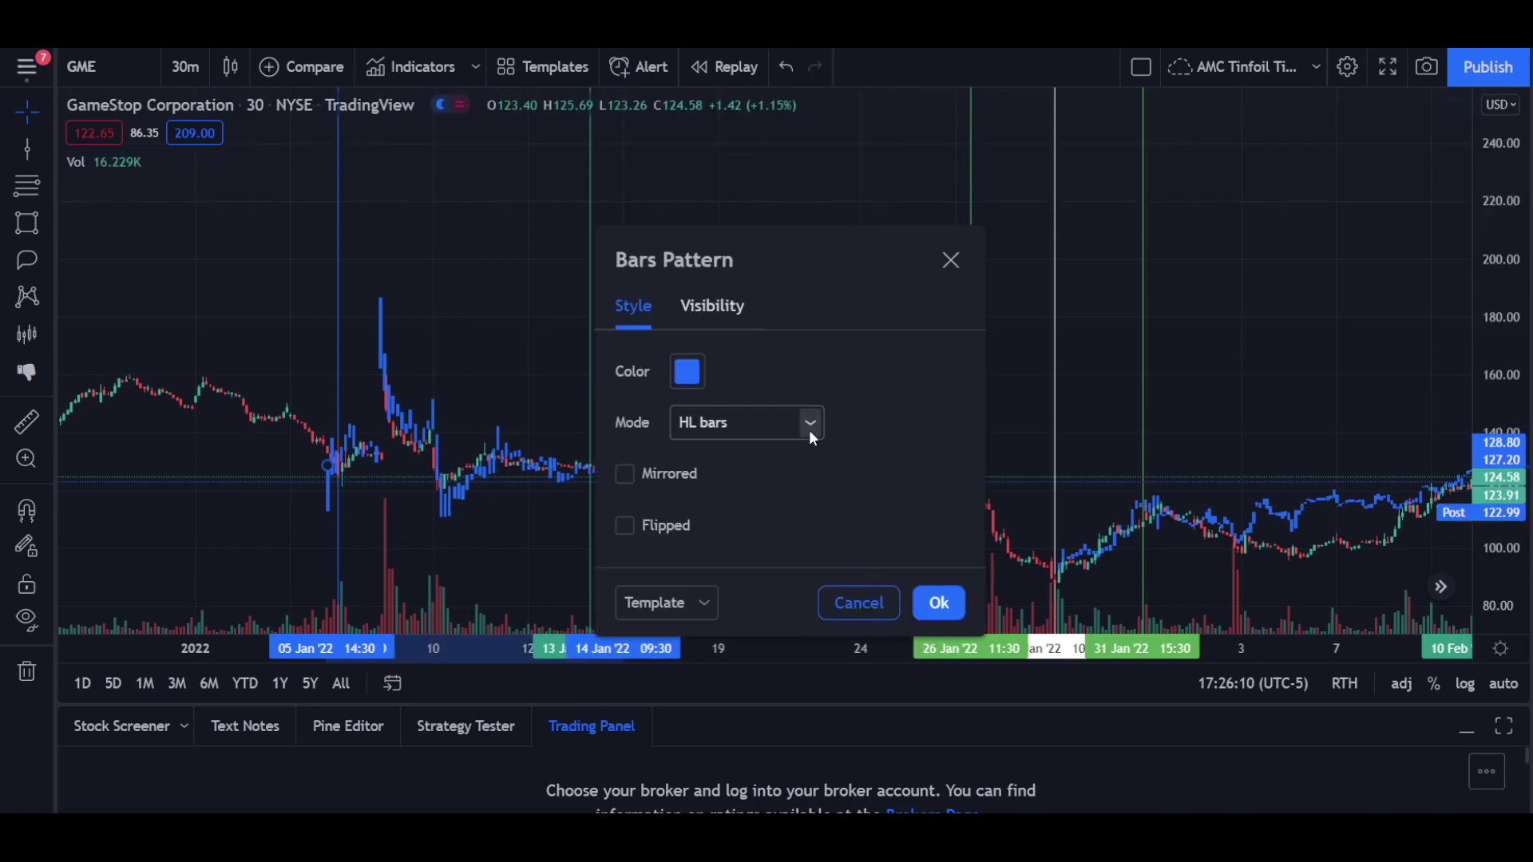
pyautogui.click(625, 525)
pyautogui.click(932, 604)
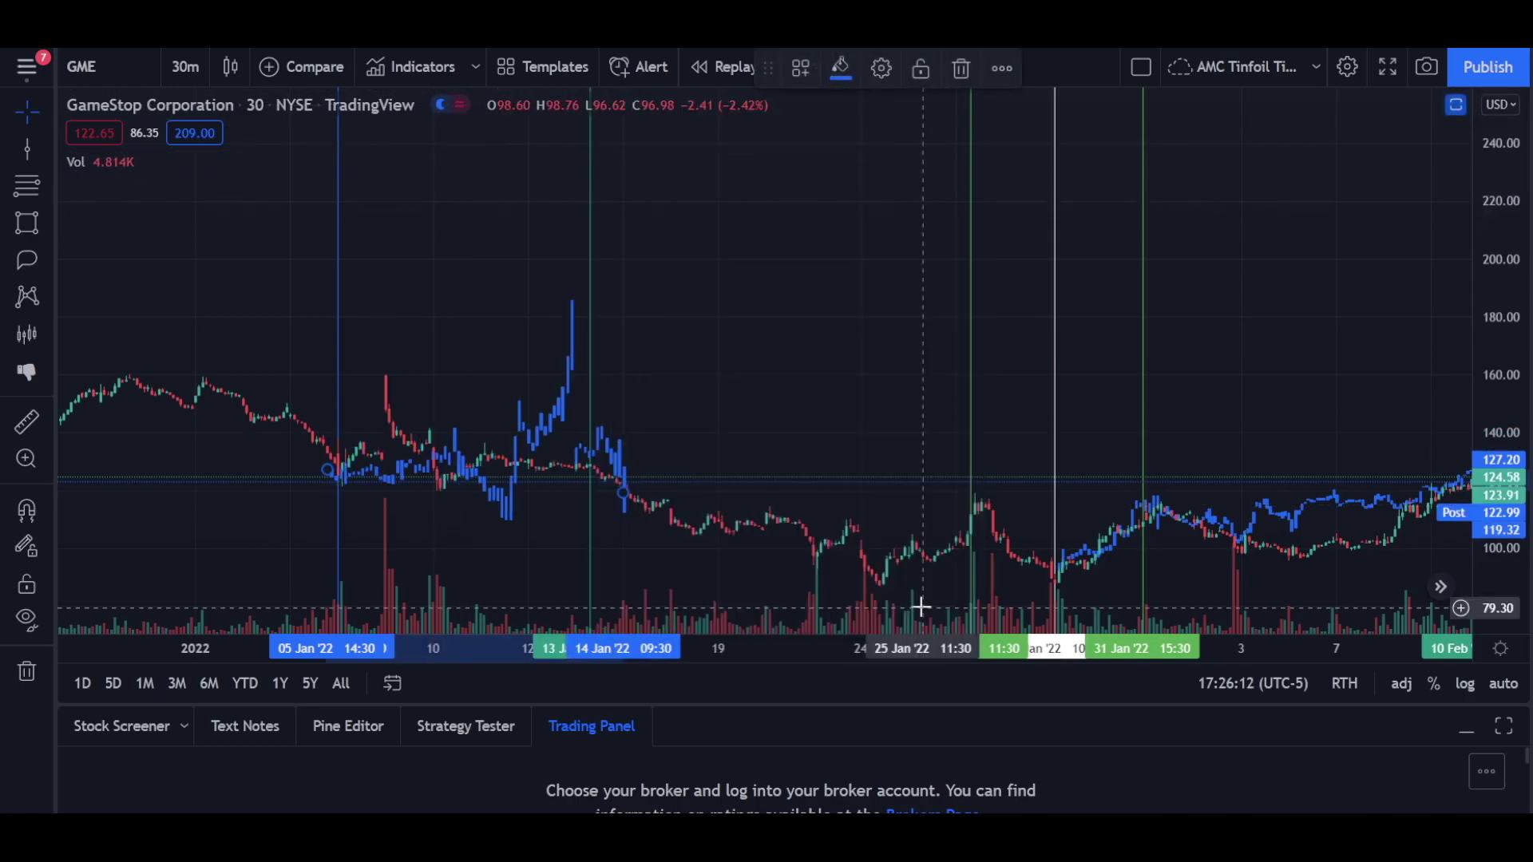
# - Bring the flipped bars pattern forward in time to the stretch between 31 January and 10 February, above the candles
pyautogui.moveTo(506, 499); pyautogui.dragTo(996, 387)
pyautogui.hscroll(7, 997, 387)
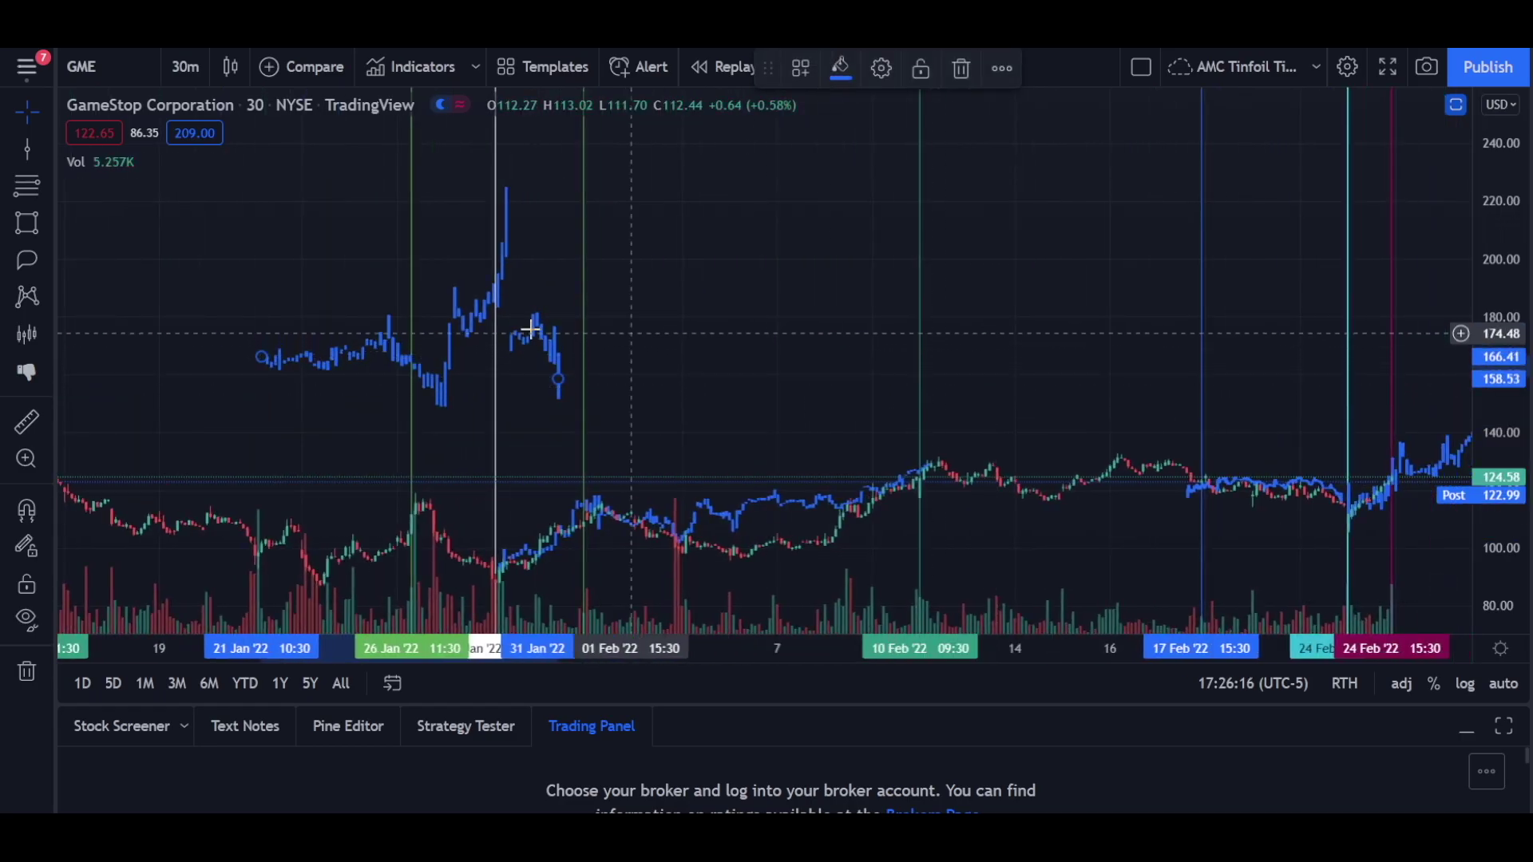
pyautogui.moveTo(485, 332); pyautogui.dragTo(904, 372)
pyautogui.rightClick(904, 371)
pyautogui.click(756, 271)
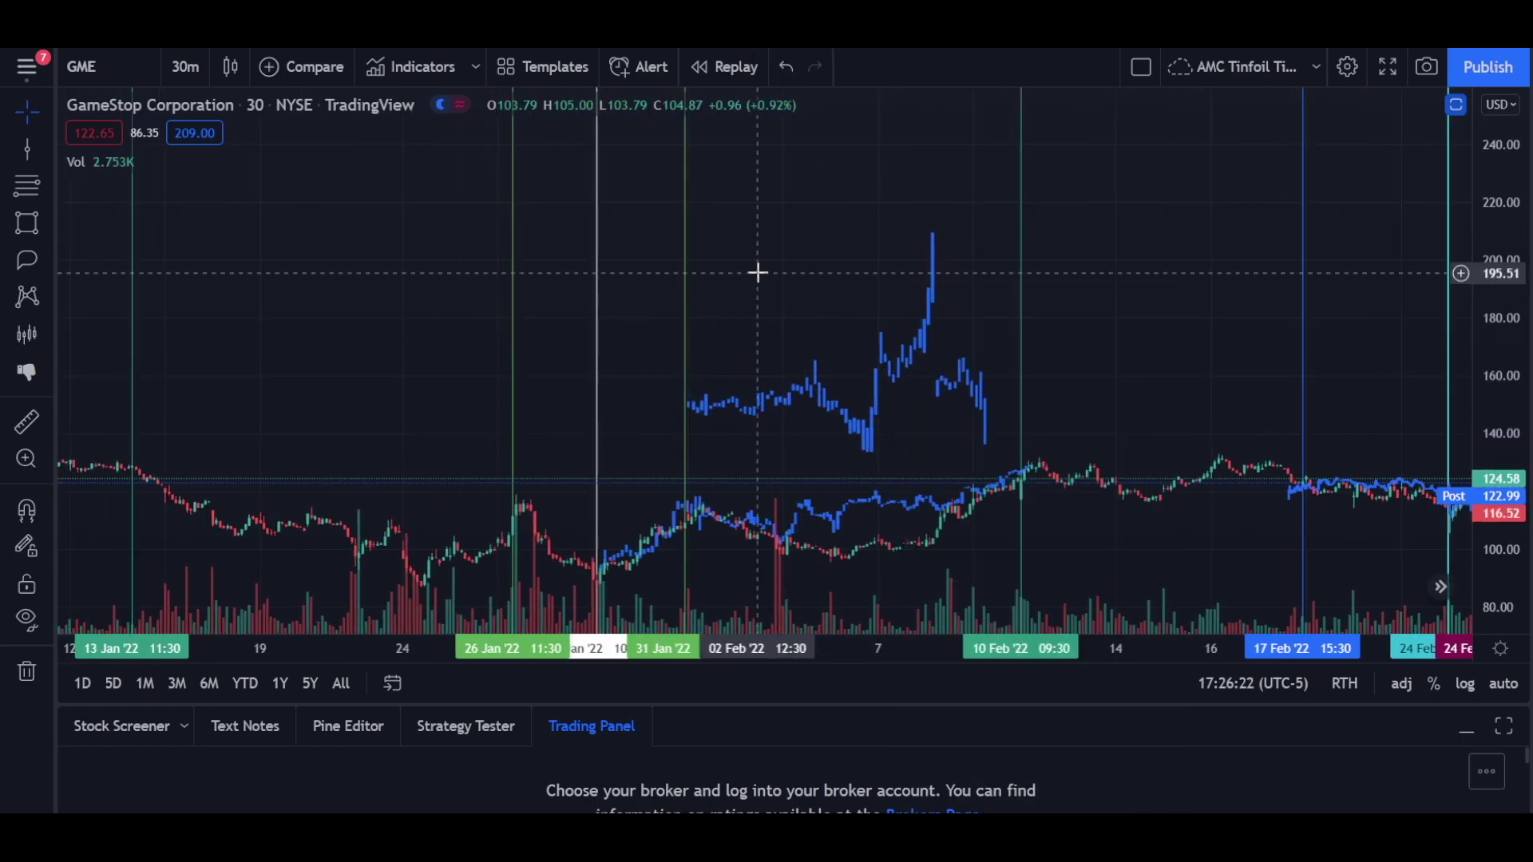
# - Compress the flipped bars pattern's height and fit it over the candles from 09 Feb 11:30 to 17 Feb 12:30
pyautogui.moveTo(871, 337); pyautogui.dragTo(472, 342)
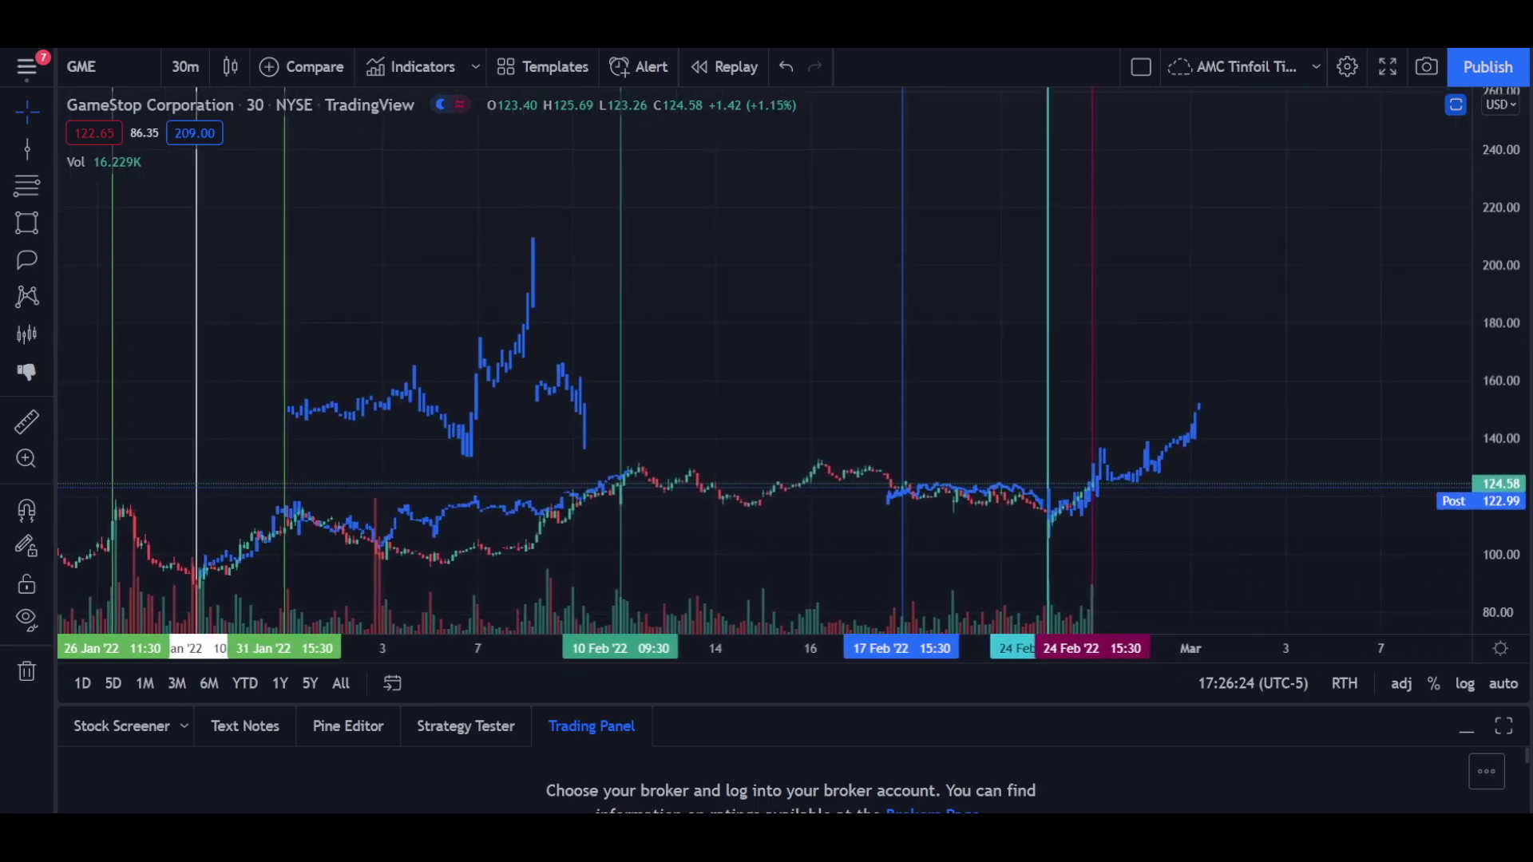
pyautogui.moveTo(404, 400); pyautogui.dragTo(712, 397)
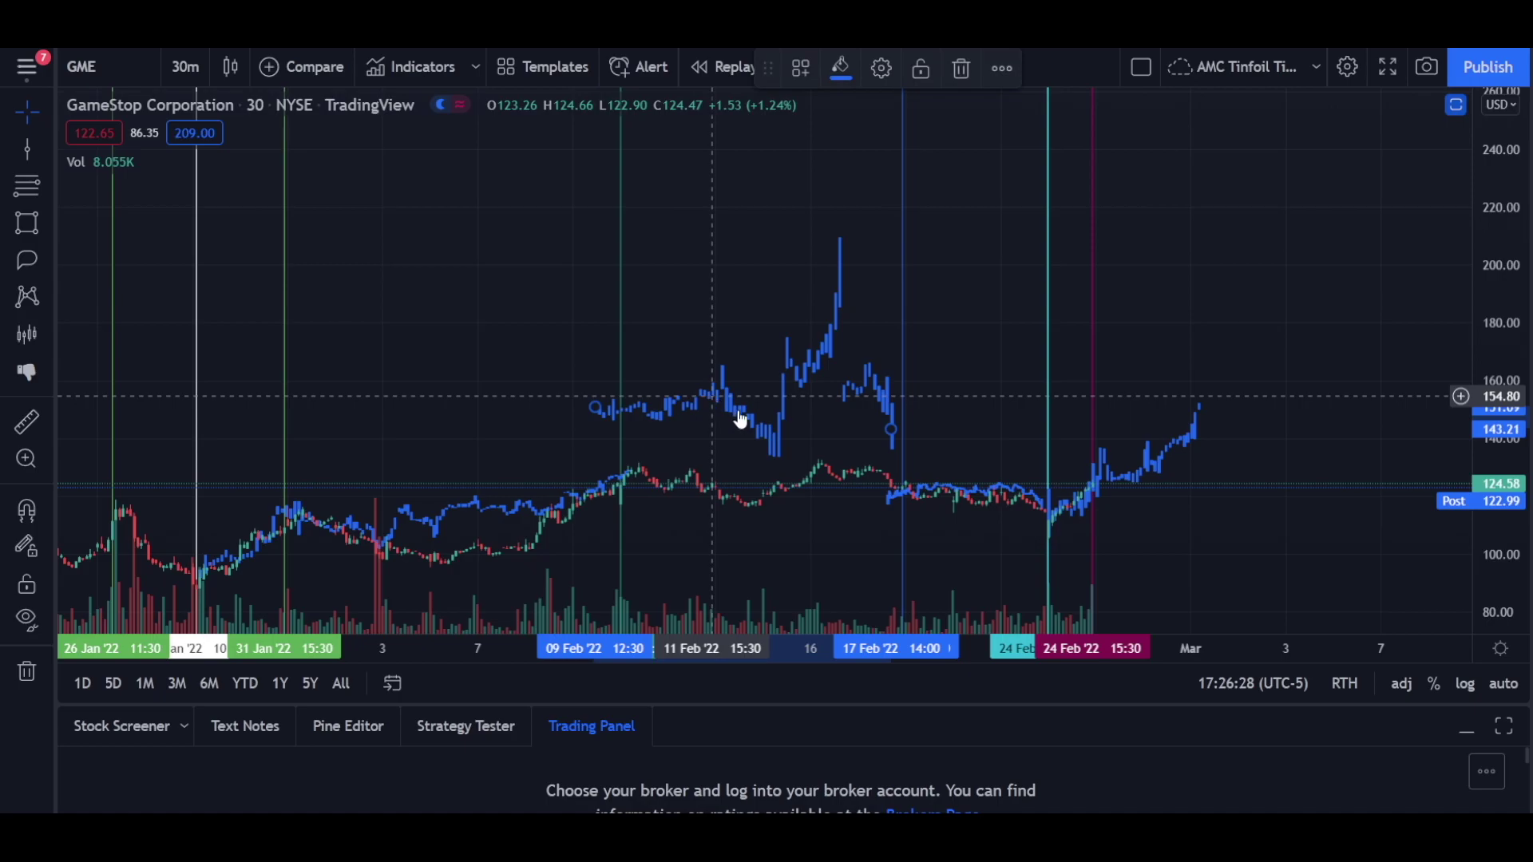
pyautogui.moveTo(886, 431)
pyautogui.mouseDown()
pyautogui.moveTo(889, 461)
pyautogui.moveTo(888, 425)
pyautogui.mouseUp()
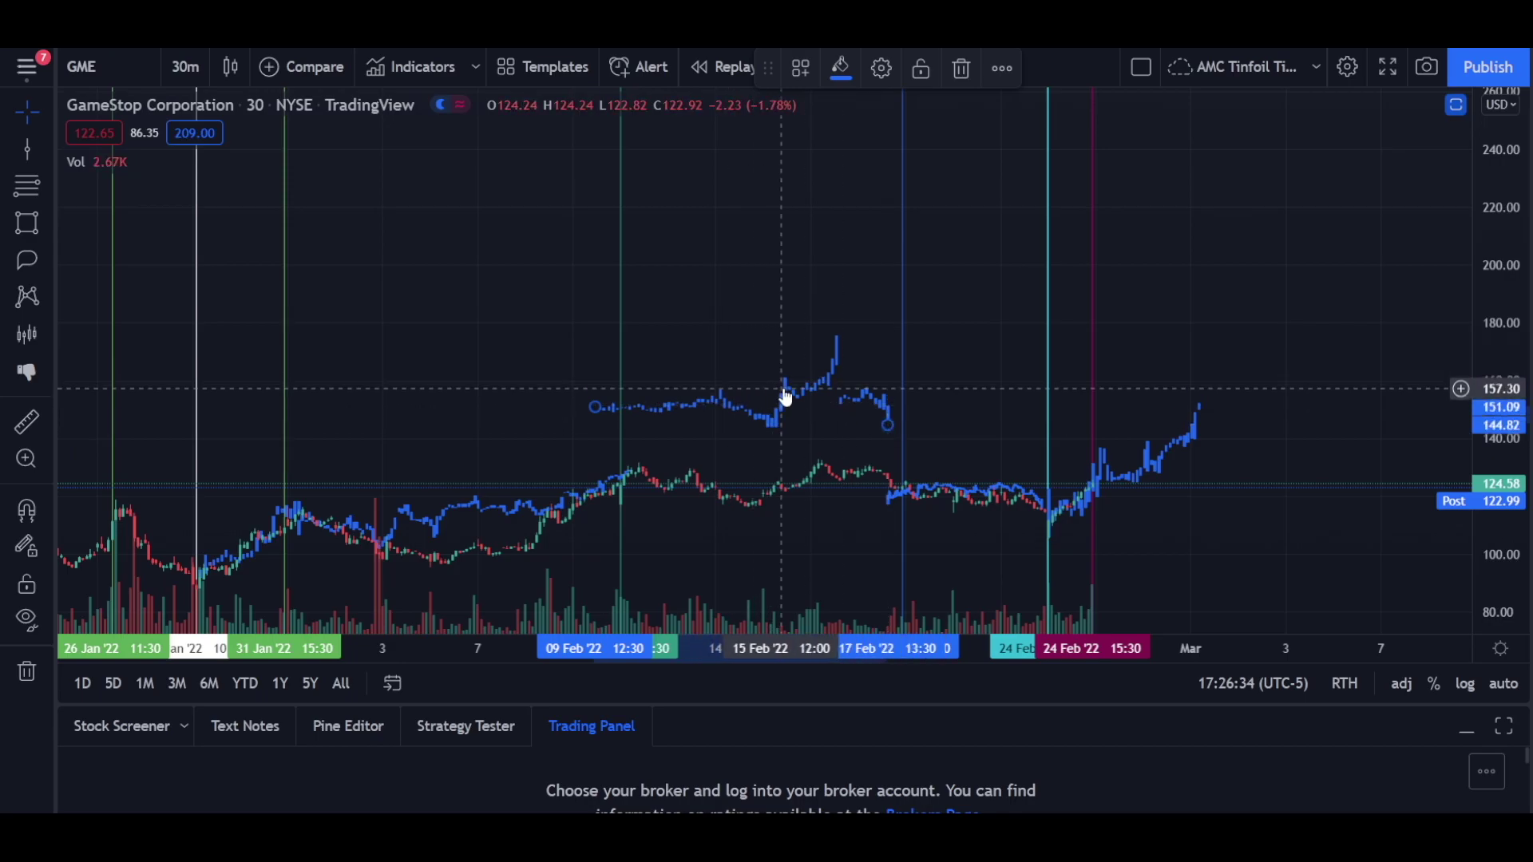
pyautogui.moveTo(786, 399); pyautogui.dragTo(774, 463)
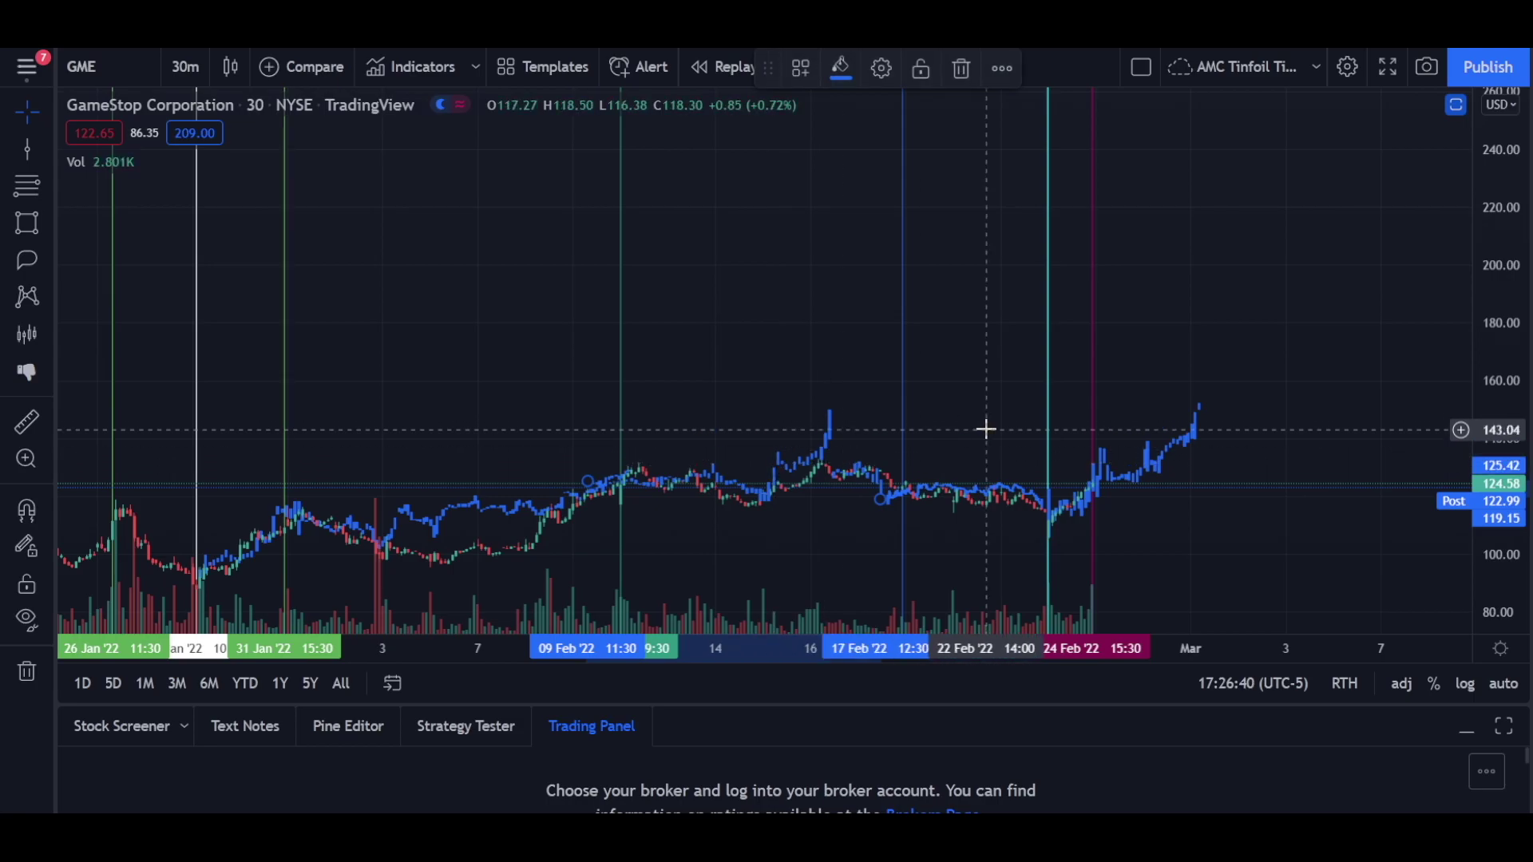
pyautogui.hscroll(-5, 685, 284)
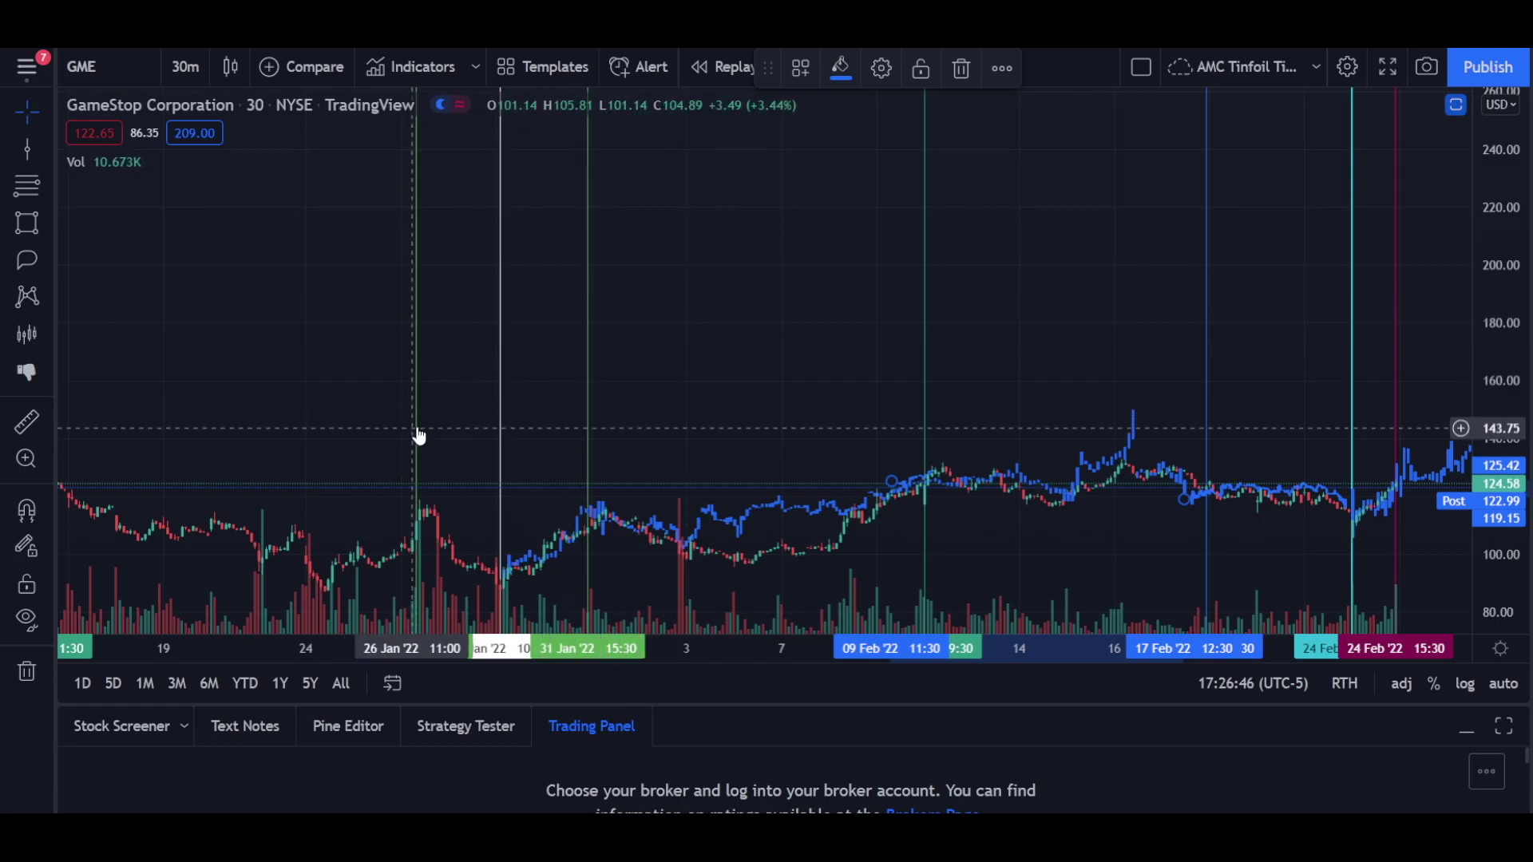
pyautogui.click(593, 367)
pyautogui.moveTo(754, 384); pyautogui.dragTo(1031, 399)
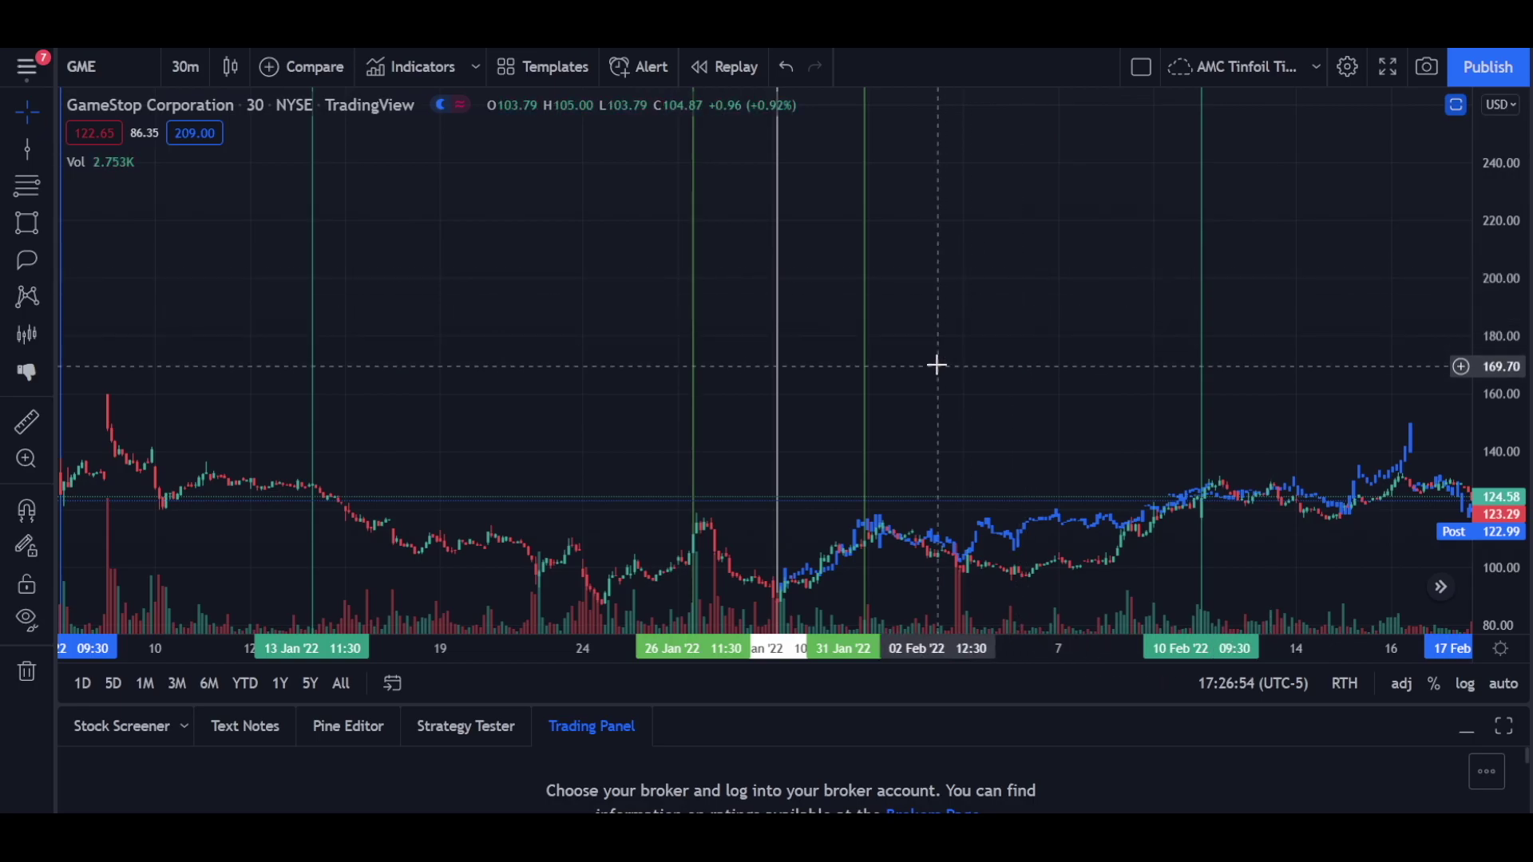
# - Raise the bars pattern between 17 and 24 February above the candles and stretch its start to 15 Feb 10:00, about 190
pyautogui.scroll(-7, 749, 364)
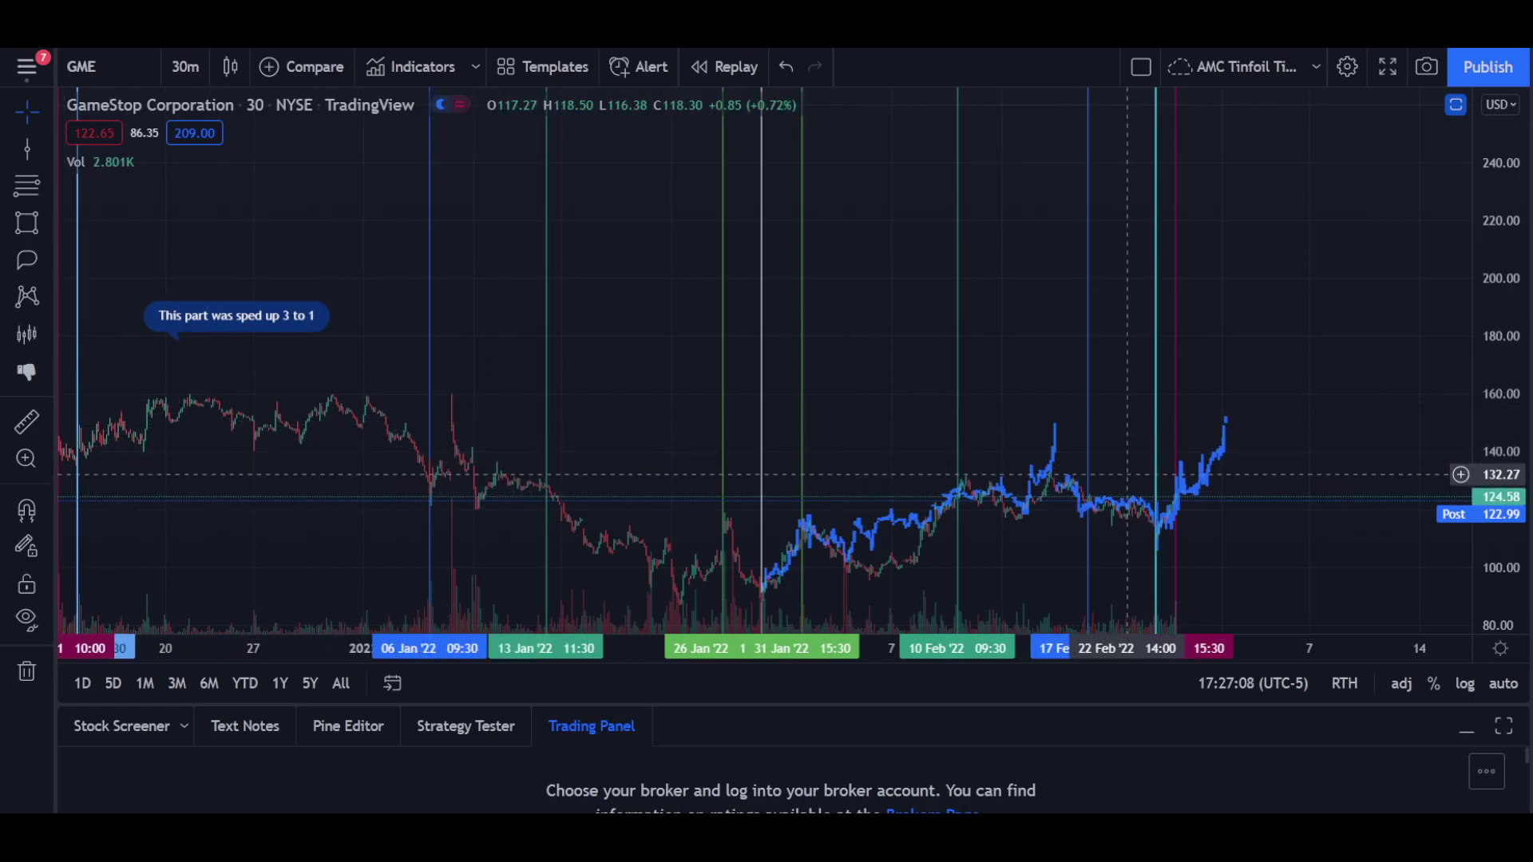
pyautogui.scroll(10, 1127, 475)
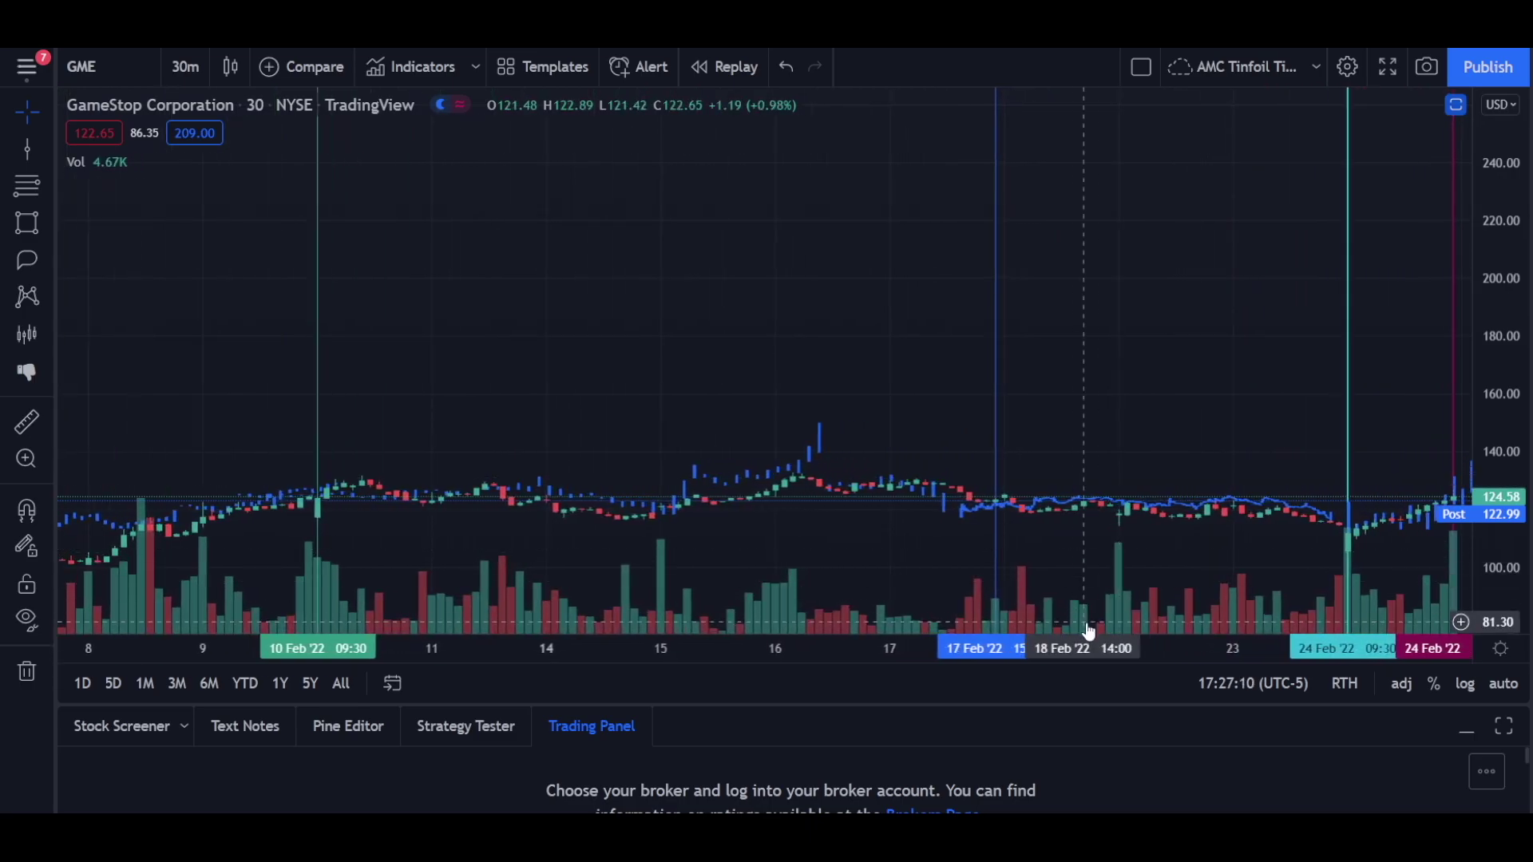
pyautogui.moveTo(1089, 509); pyautogui.dragTo(1107, 377)
pyautogui.moveTo(980, 393)
pyautogui.mouseDown()
pyautogui.moveTo(981, 456)
pyautogui.moveTo(980, 315)
pyautogui.moveTo(689, 319)
pyautogui.moveTo(670, 306)
pyautogui.mouseUp()
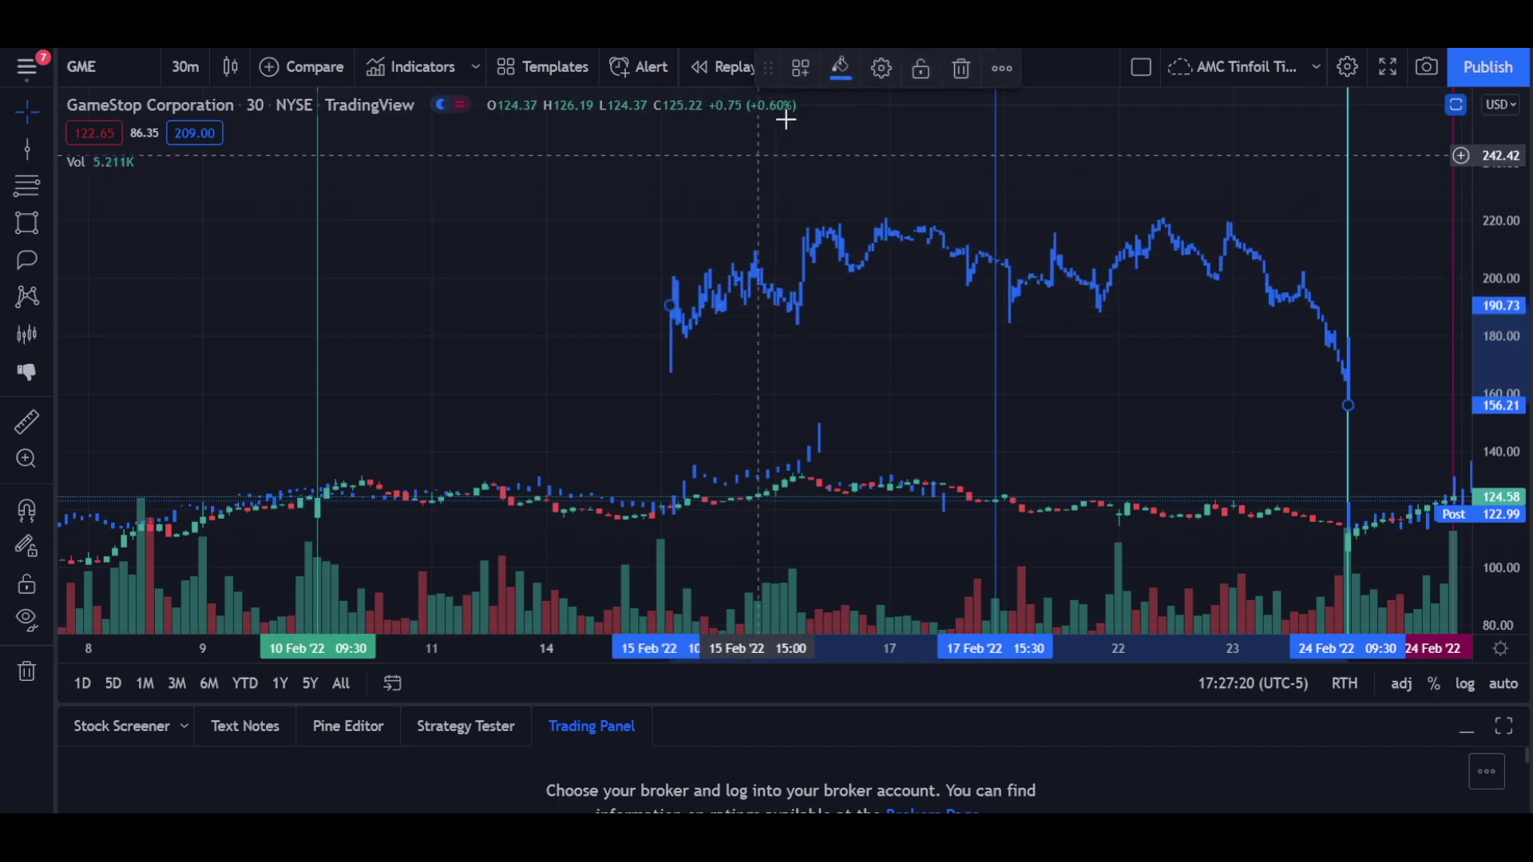
# - Enable the Flipped option for the bars pattern above the 15 to 24 February candles
pyautogui.click(879, 69)
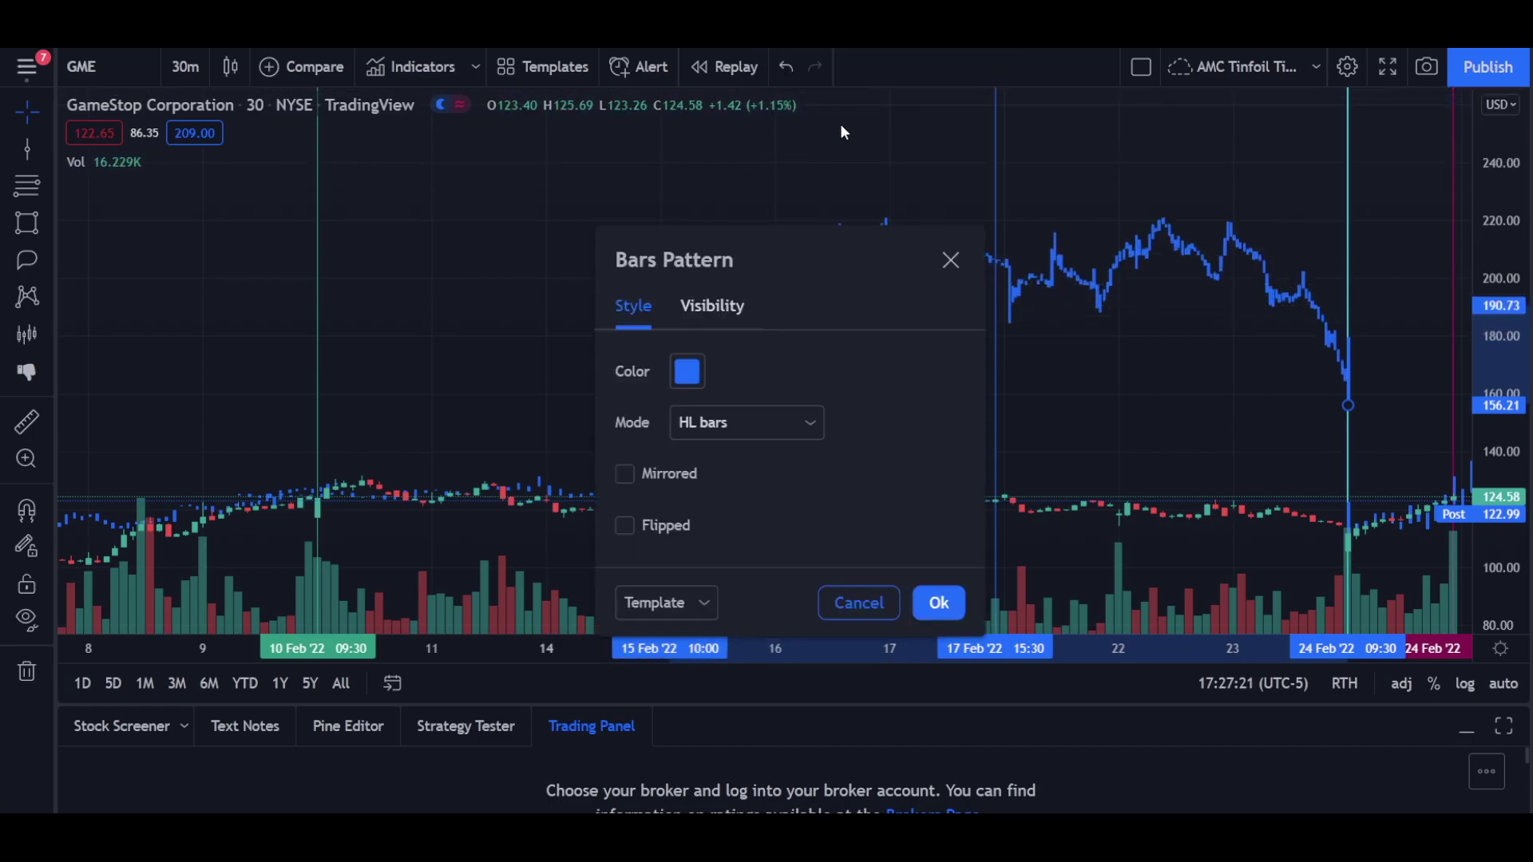
pyautogui.click(625, 526)
pyautogui.click(937, 603)
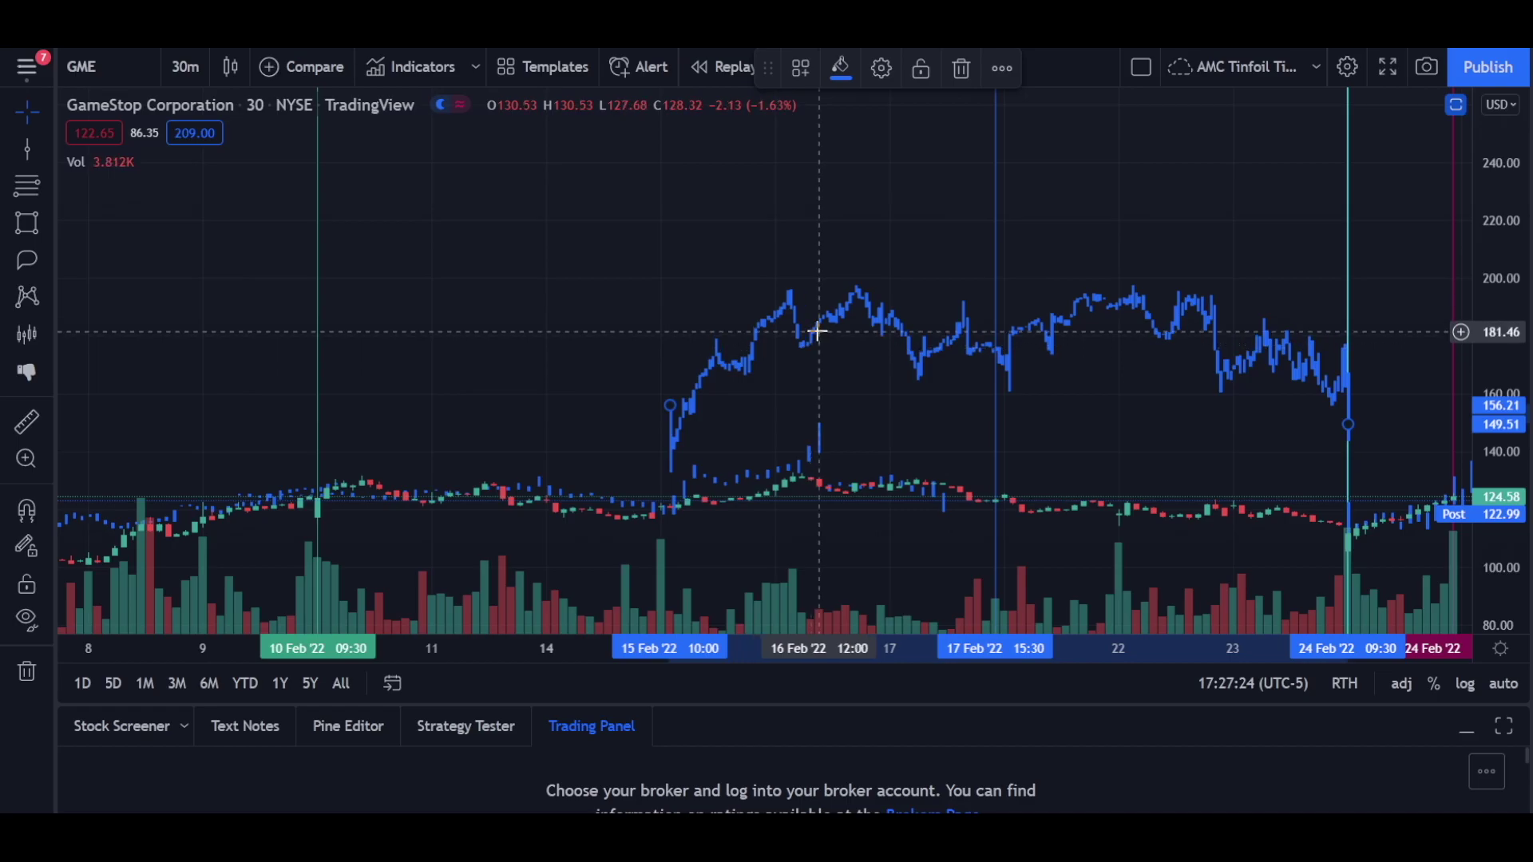
# - Move the flipped bars pattern back in time from February to late December, with its end at 04 Jan 10:30
pyautogui.moveTo(819, 329); pyautogui.dragTo(362, 370)
pyautogui.hscroll(-11, 363, 369)
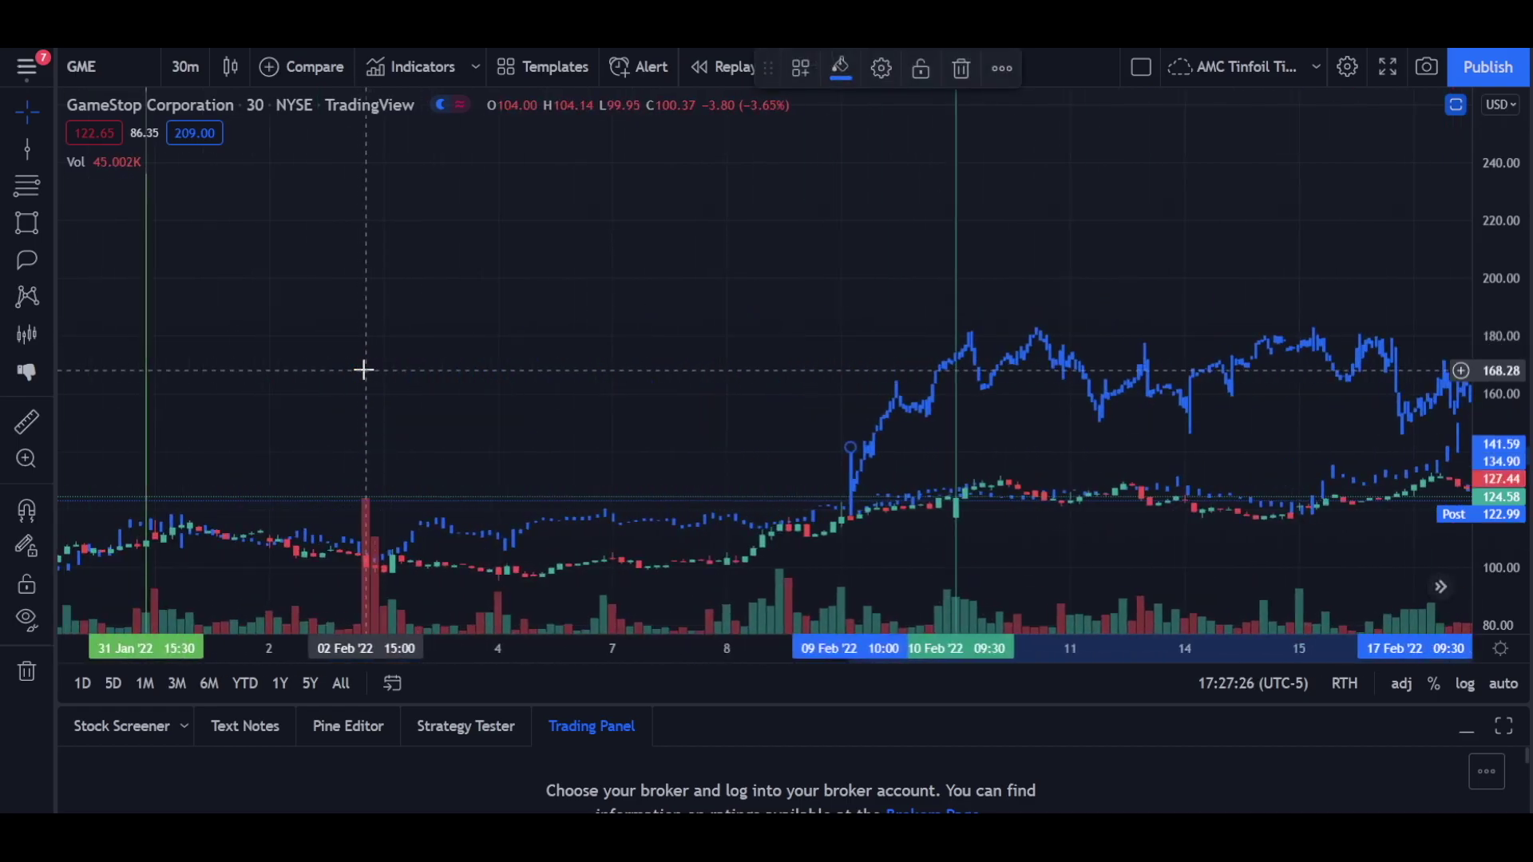
pyautogui.moveTo(1034, 387); pyautogui.dragTo(312, 296)
pyautogui.hscroll(-11, 312, 295)
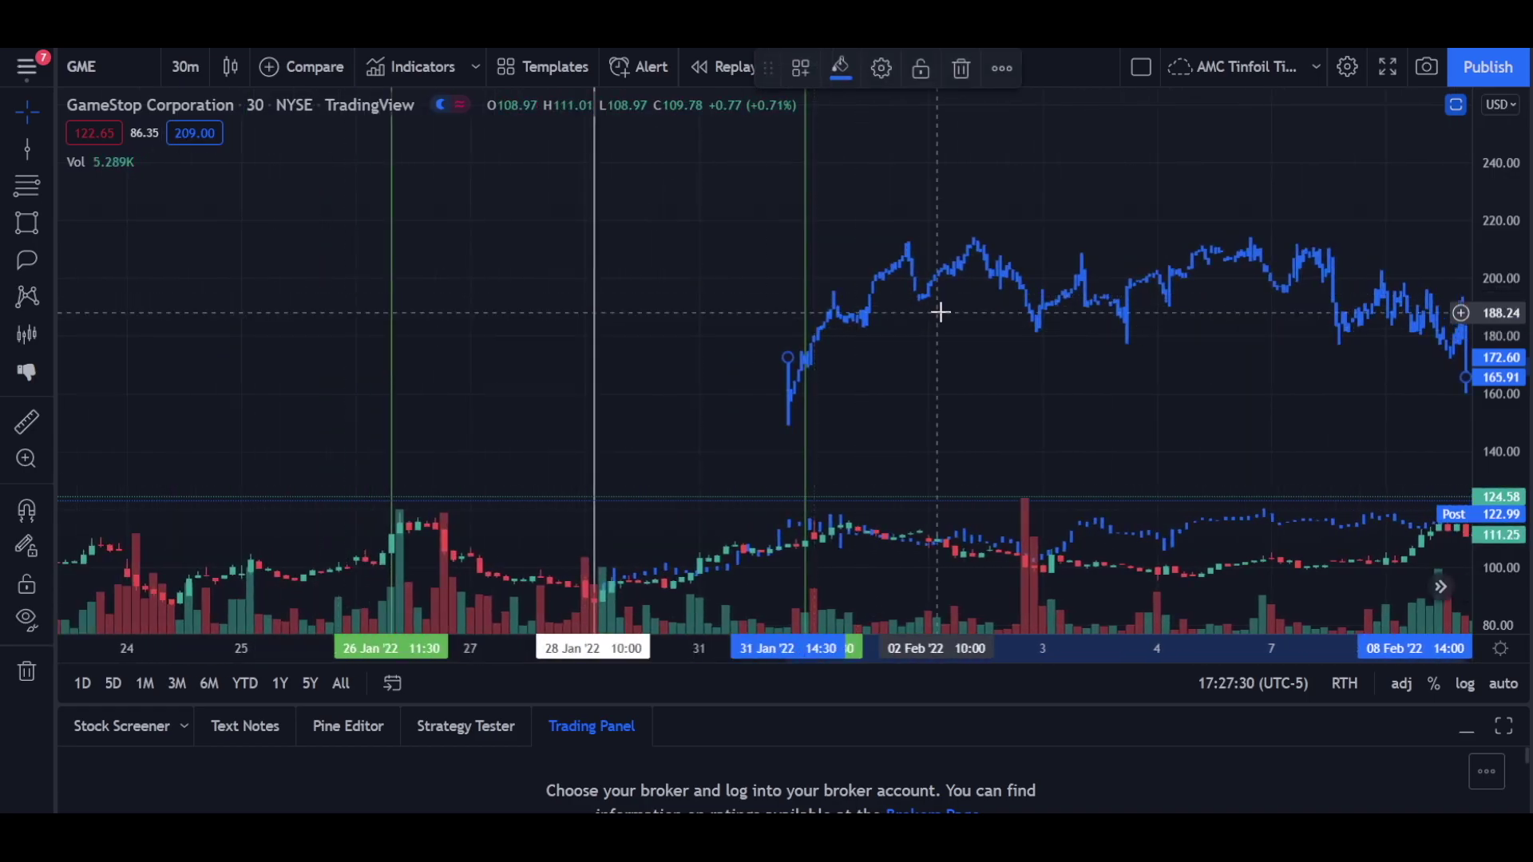
pyautogui.moveTo(940, 285)
pyautogui.mouseDown()
pyautogui.moveTo(633, 346)
pyautogui.moveTo(236, 315)
pyautogui.moveTo(100, 275)
pyautogui.mouseUp()
pyautogui.click(486, 348)
pyautogui.scroll(-9, 486, 349)
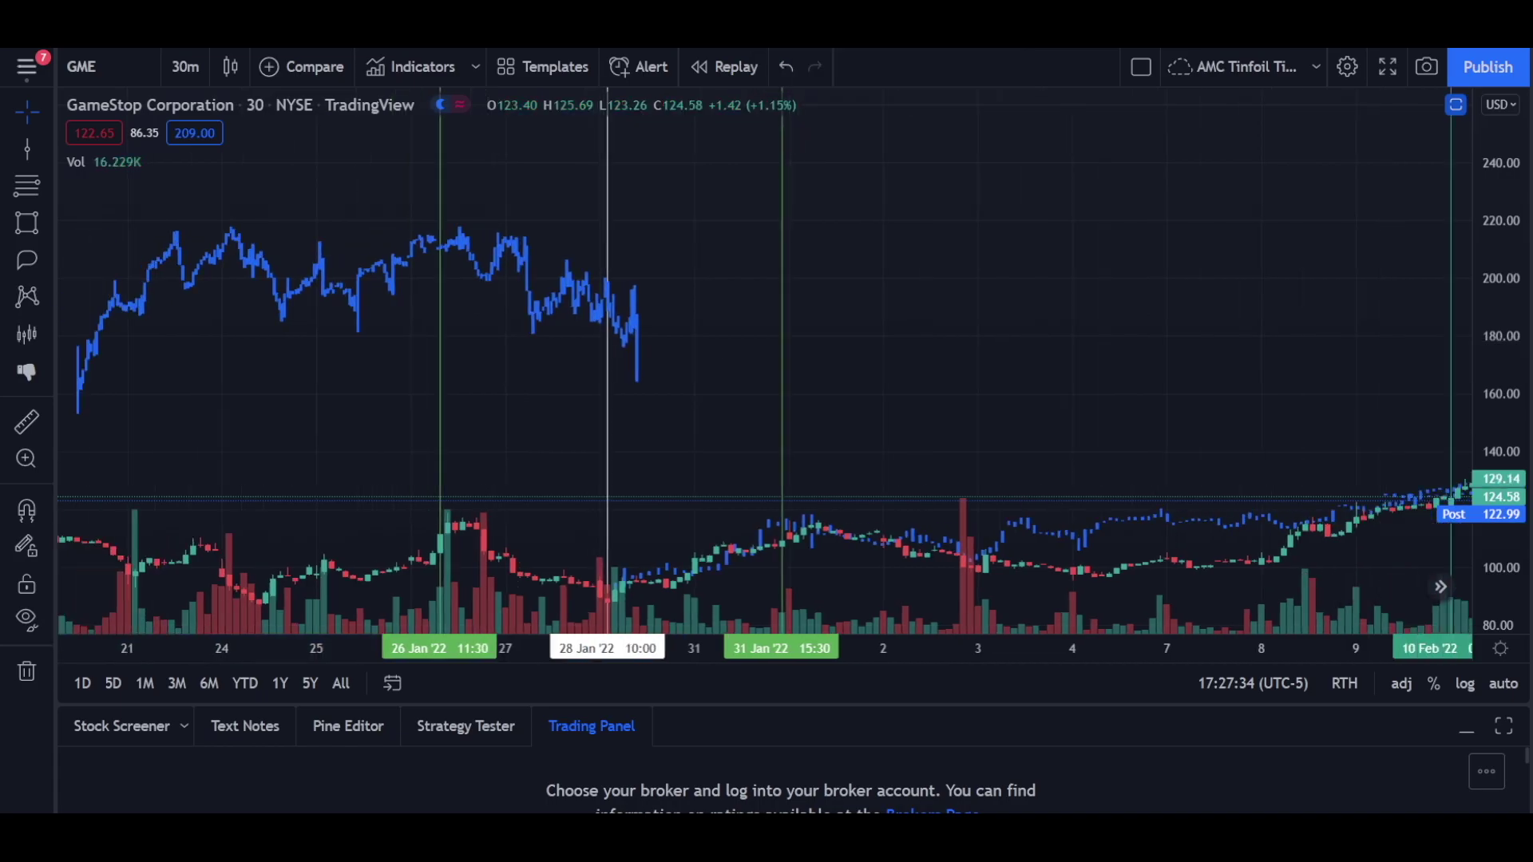
pyautogui.moveTo(650, 346); pyautogui.dragTo(1077, 346)
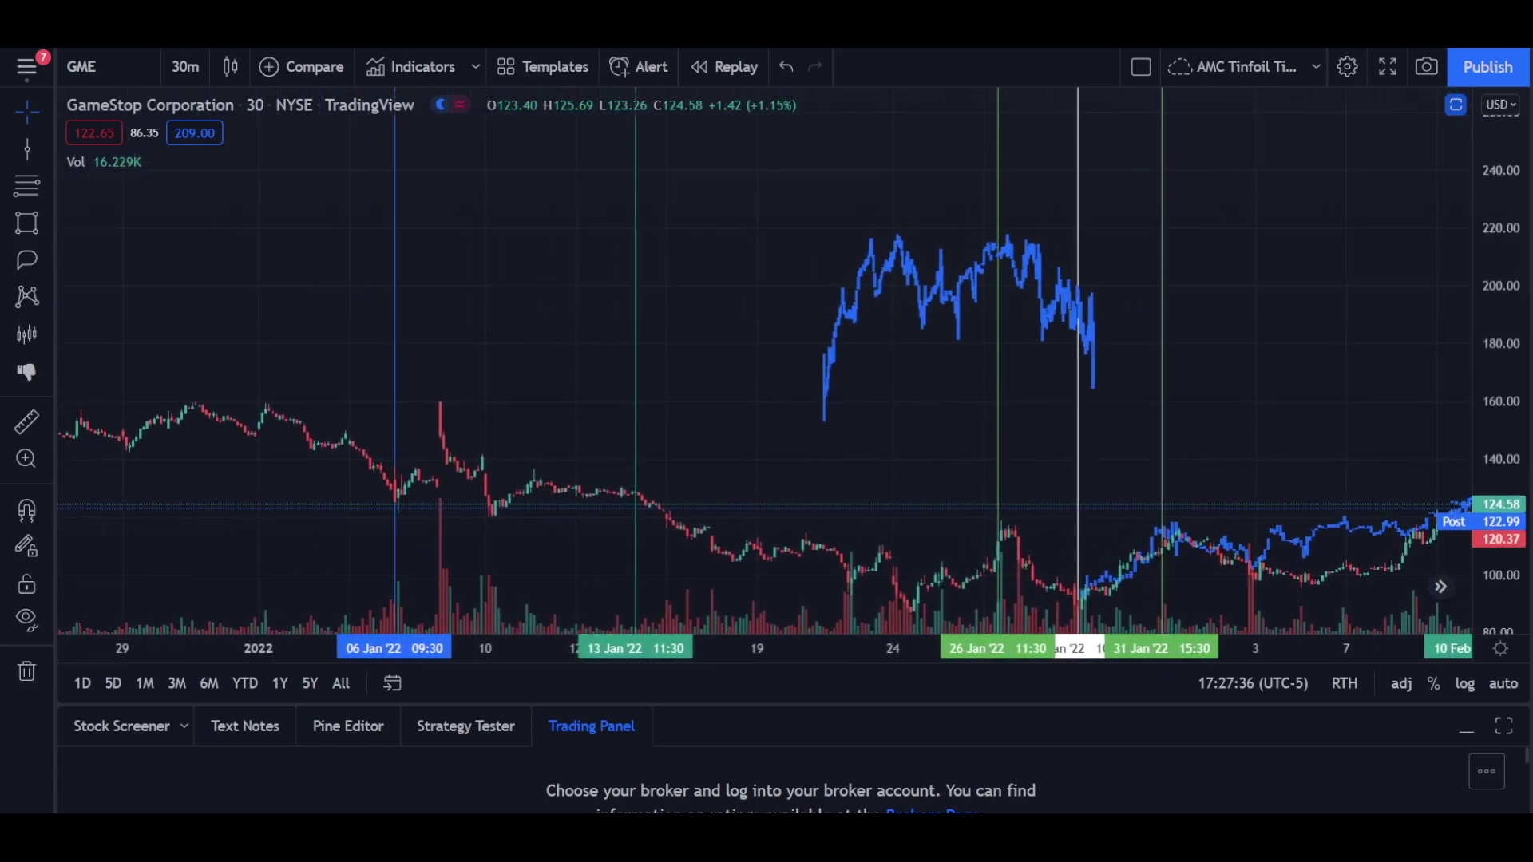
pyautogui.moveTo(445, 226); pyautogui.dragTo(649, 226)
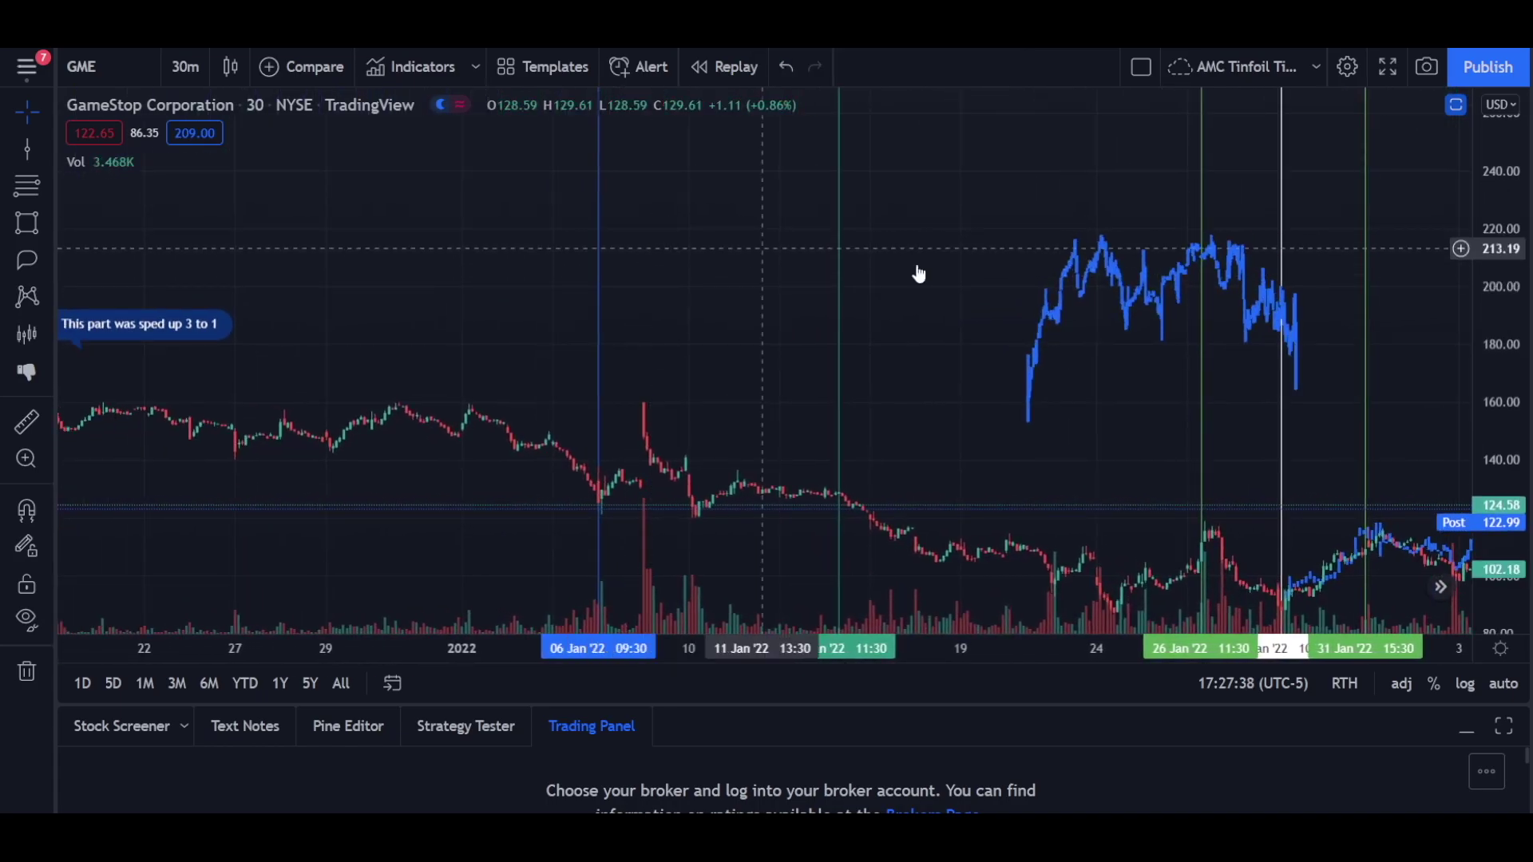
pyautogui.moveTo(1108, 255)
pyautogui.mouseDown()
pyautogui.moveTo(471, 308)
pyautogui.moveTo(328, 303)
pyautogui.mouseUp()
pyautogui.hscroll(-5, 326, 296)
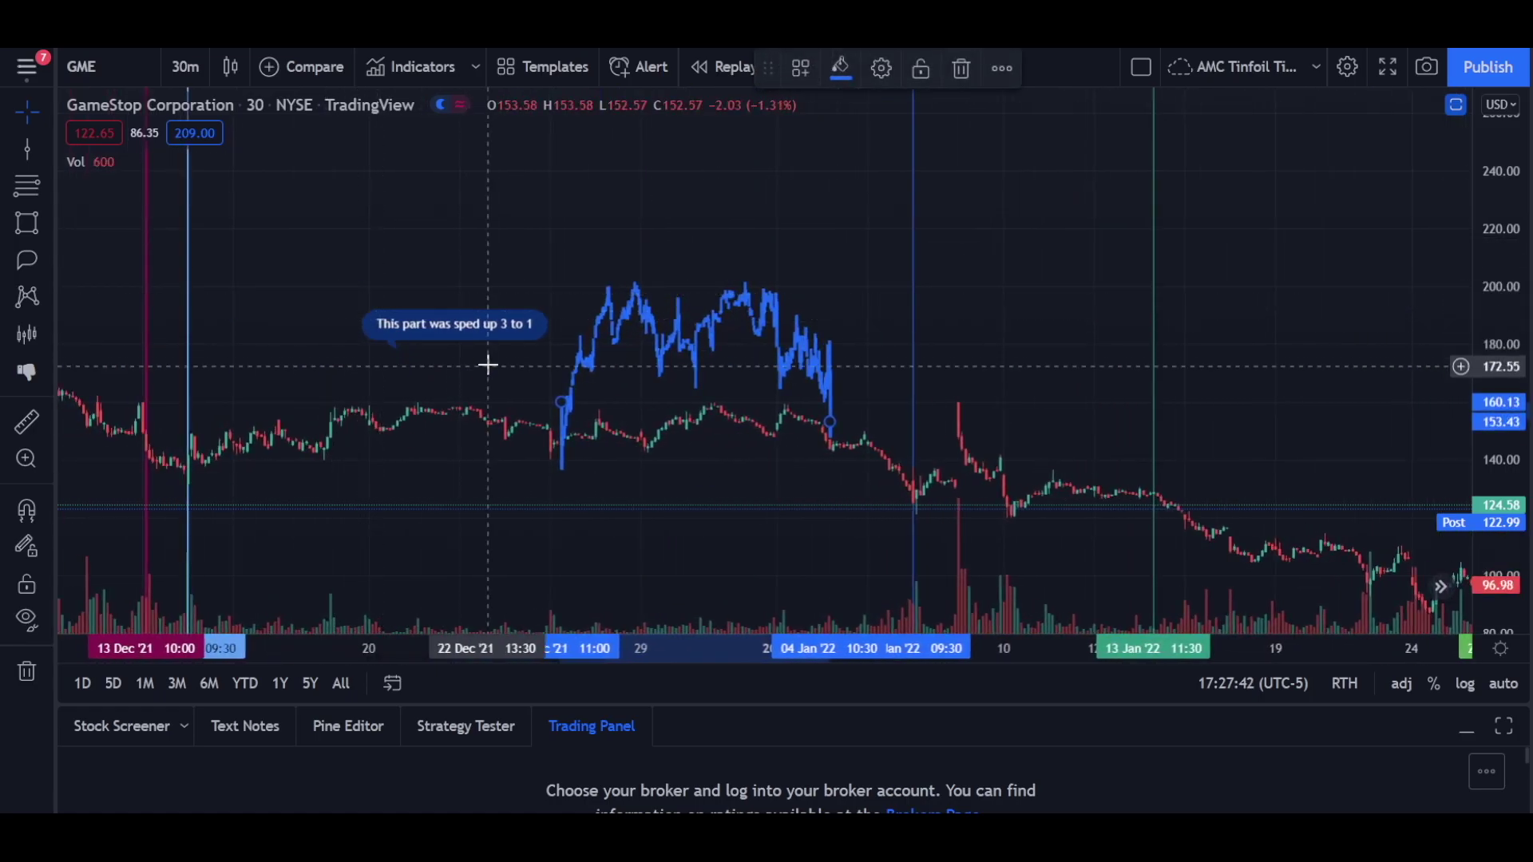
# - Stretch the bars pattern to span 14 Dec 12:00 to 05 Jan 15:30 and lower it onto the candles
pyautogui.moveTo(560, 404)
pyautogui.mouseDown()
pyautogui.moveTo(211, 415)
pyautogui.moveTo(217, 380)
pyautogui.mouseUp()
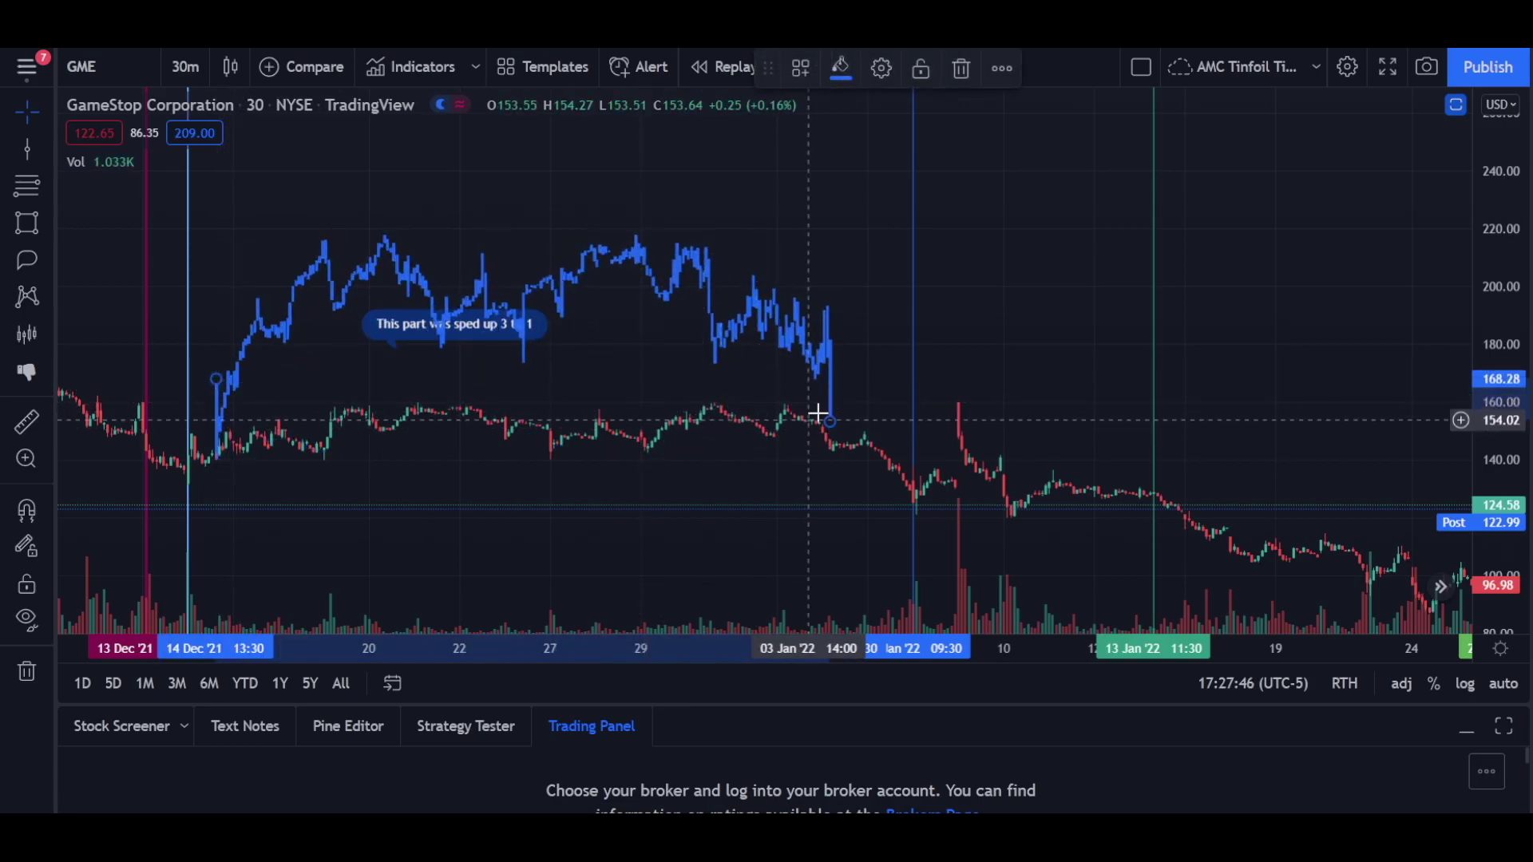
pyautogui.moveTo(828, 414)
pyautogui.mouseDown()
pyautogui.moveTo(916, 467)
pyautogui.moveTo(907, 407)
pyautogui.mouseUp()
pyautogui.moveTo(839, 342); pyautogui.dragTo(824, 438)
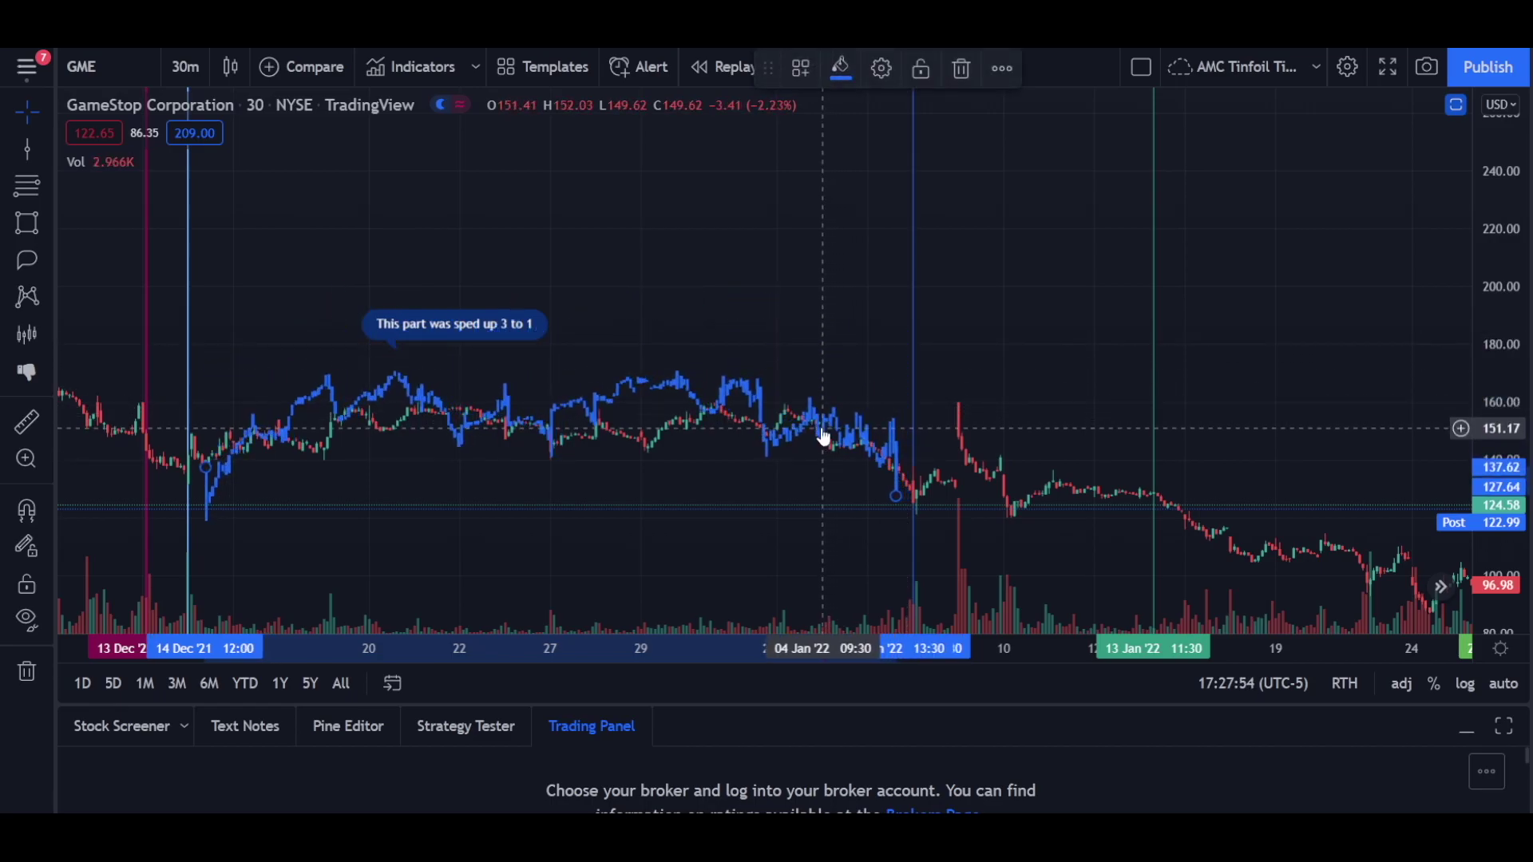
pyautogui.scroll(3, 824, 438)
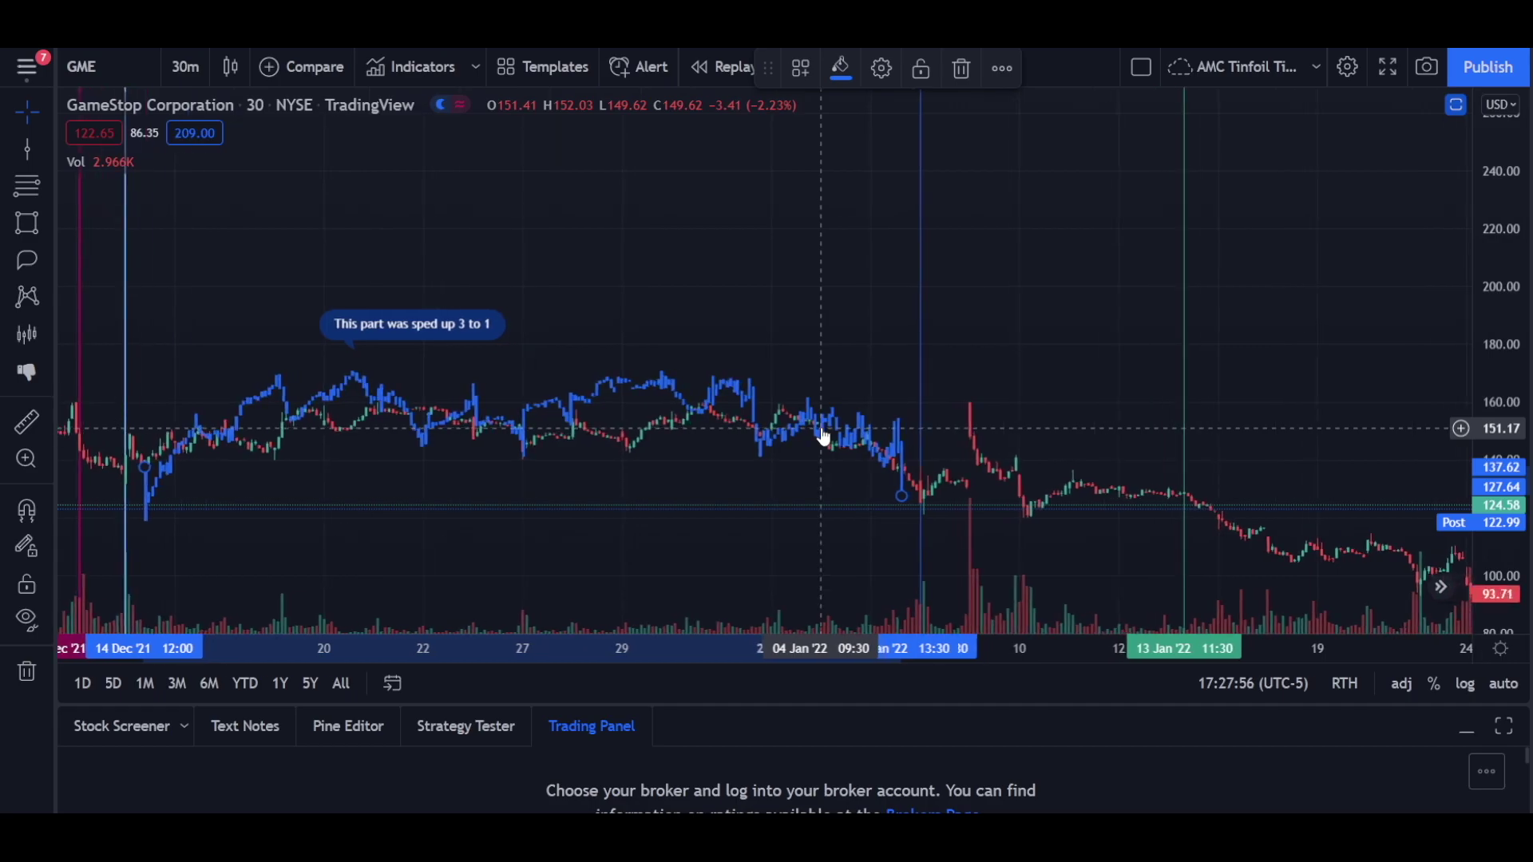
pyautogui.moveTo(910, 490)
pyautogui.mouseDown()
pyautogui.moveTo(932, 491)
pyautogui.moveTo(923, 475)
pyautogui.moveTo(925, 488)
pyautogui.mouseUp()
pyautogui.moveTo(347, 438); pyautogui.dragTo(508, 433)
pyautogui.hscroll(-1, 508, 433)
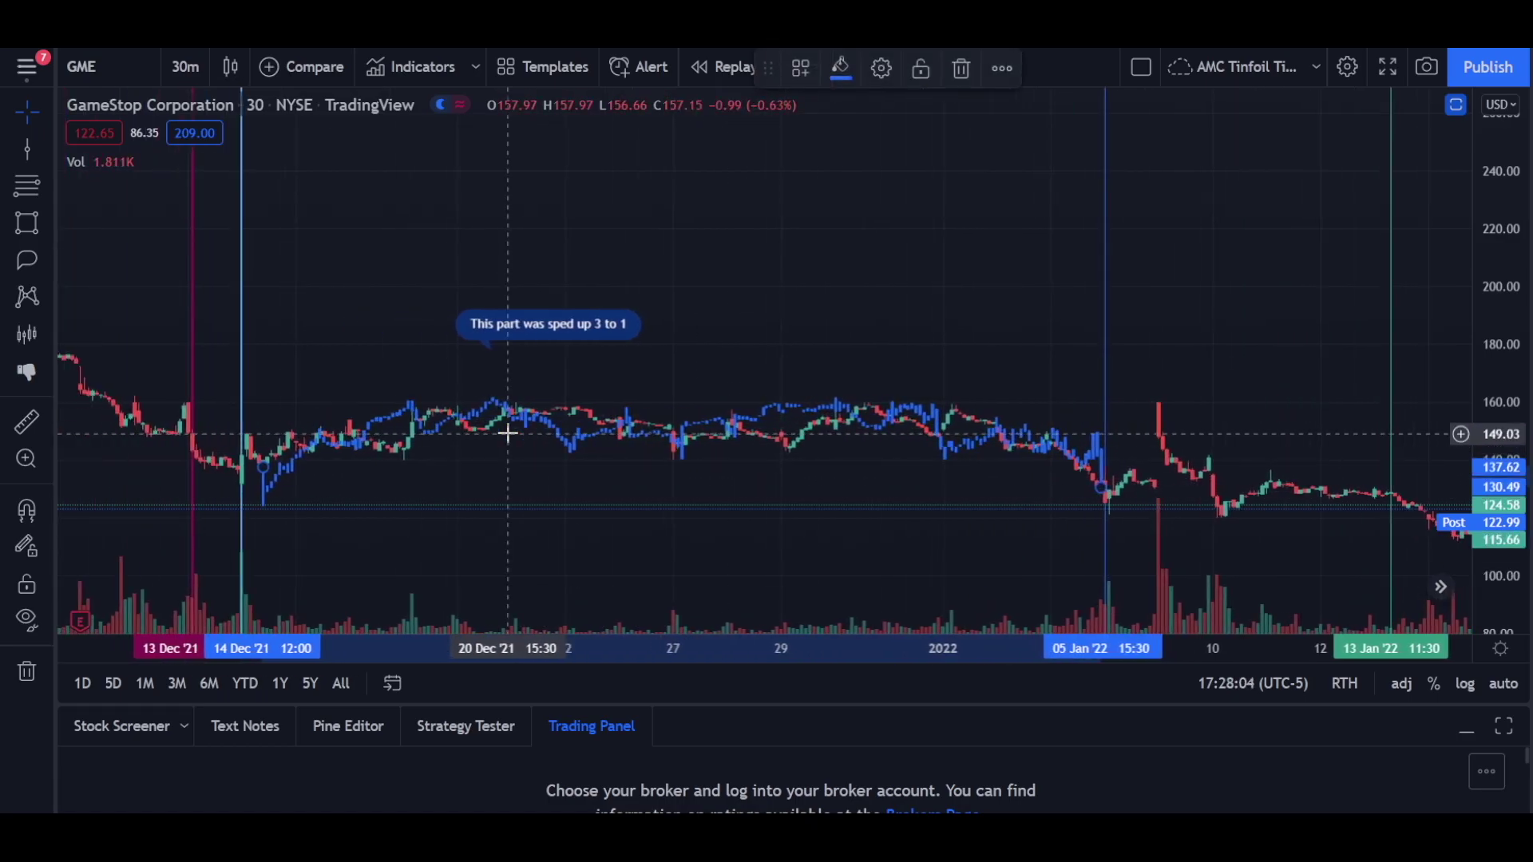
# - Turn off the bars pattern's Flipped option and raise the pattern to follow the December candles
pyautogui.click(879, 67)
pyautogui.click(622, 526)
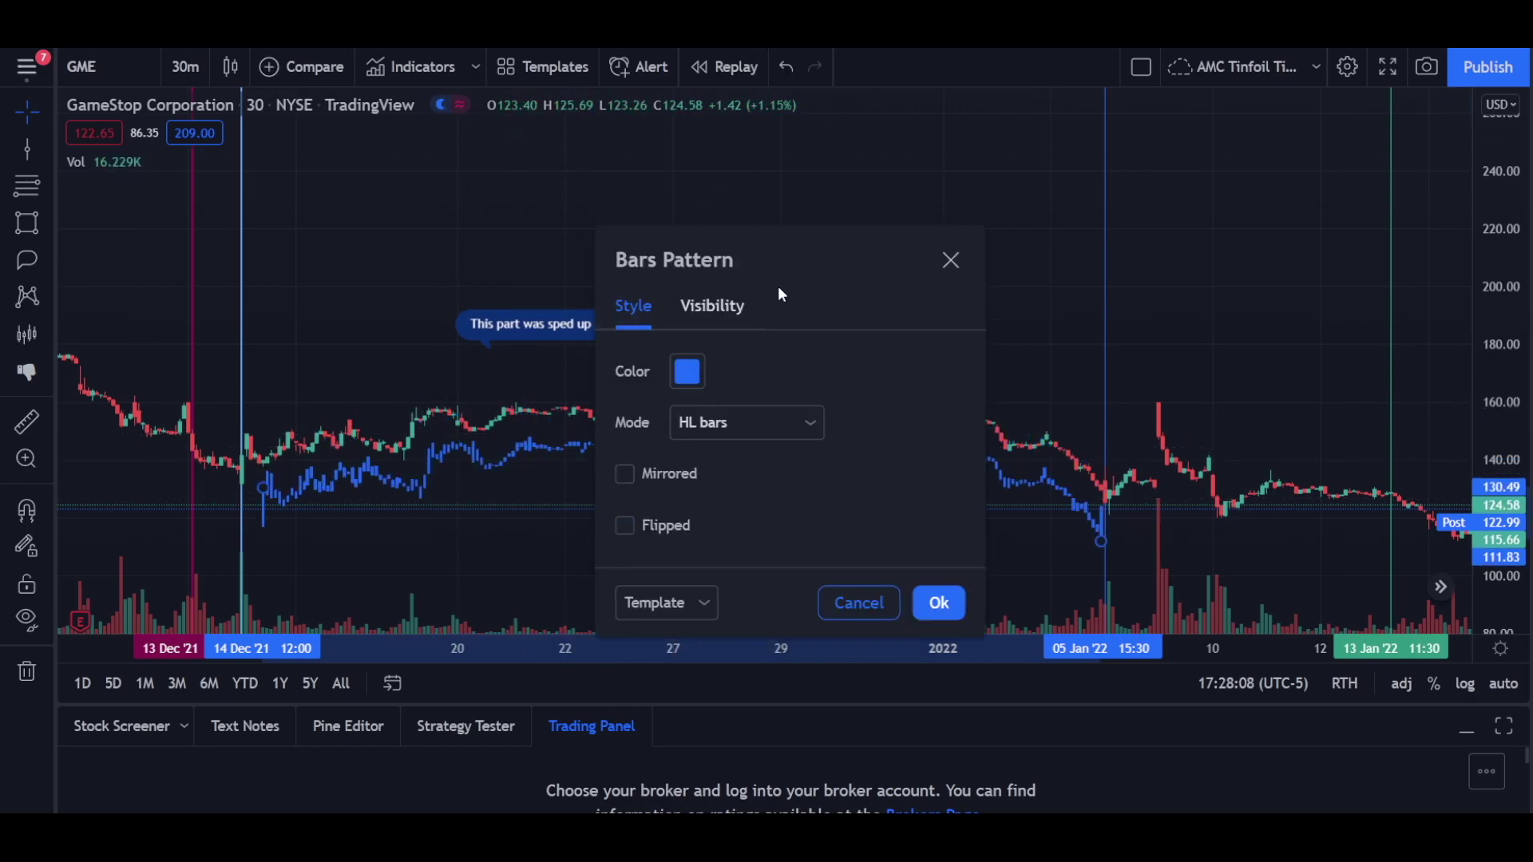
pyautogui.click(951, 260)
pyautogui.moveTo(951, 465)
pyautogui.mouseDown()
pyautogui.moveTo(968, 397)
pyautogui.moveTo(952, 417)
pyautogui.mouseUp()
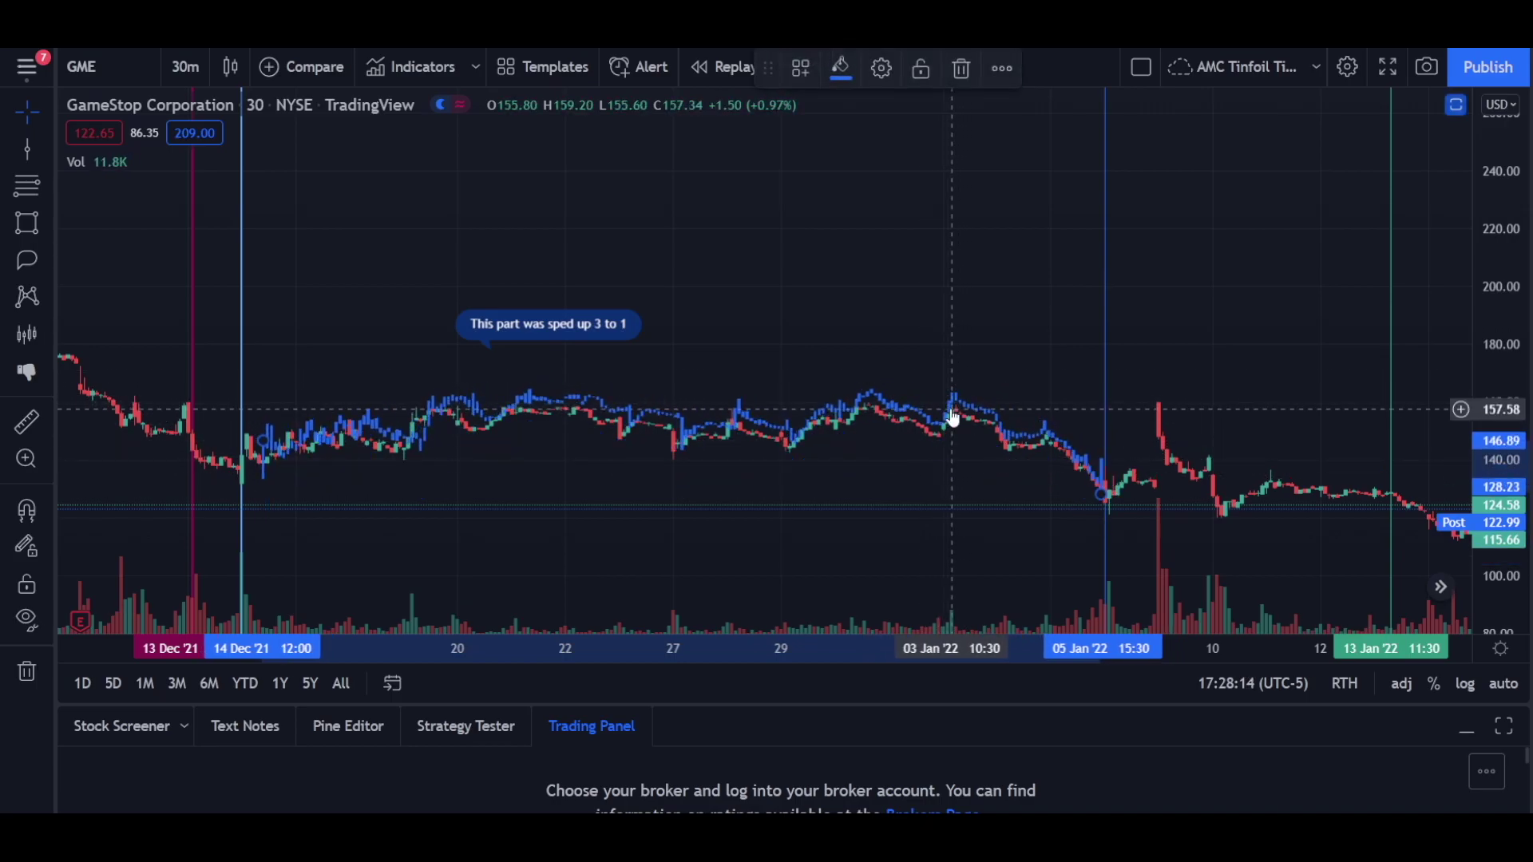
# - Examine how the start of the bars pattern lines up with the candles around 13 to 16 December
pyautogui.hscroll(-4, 662, 376)
pyautogui.click(661, 376)
pyautogui.hscroll(-2, 662, 377)
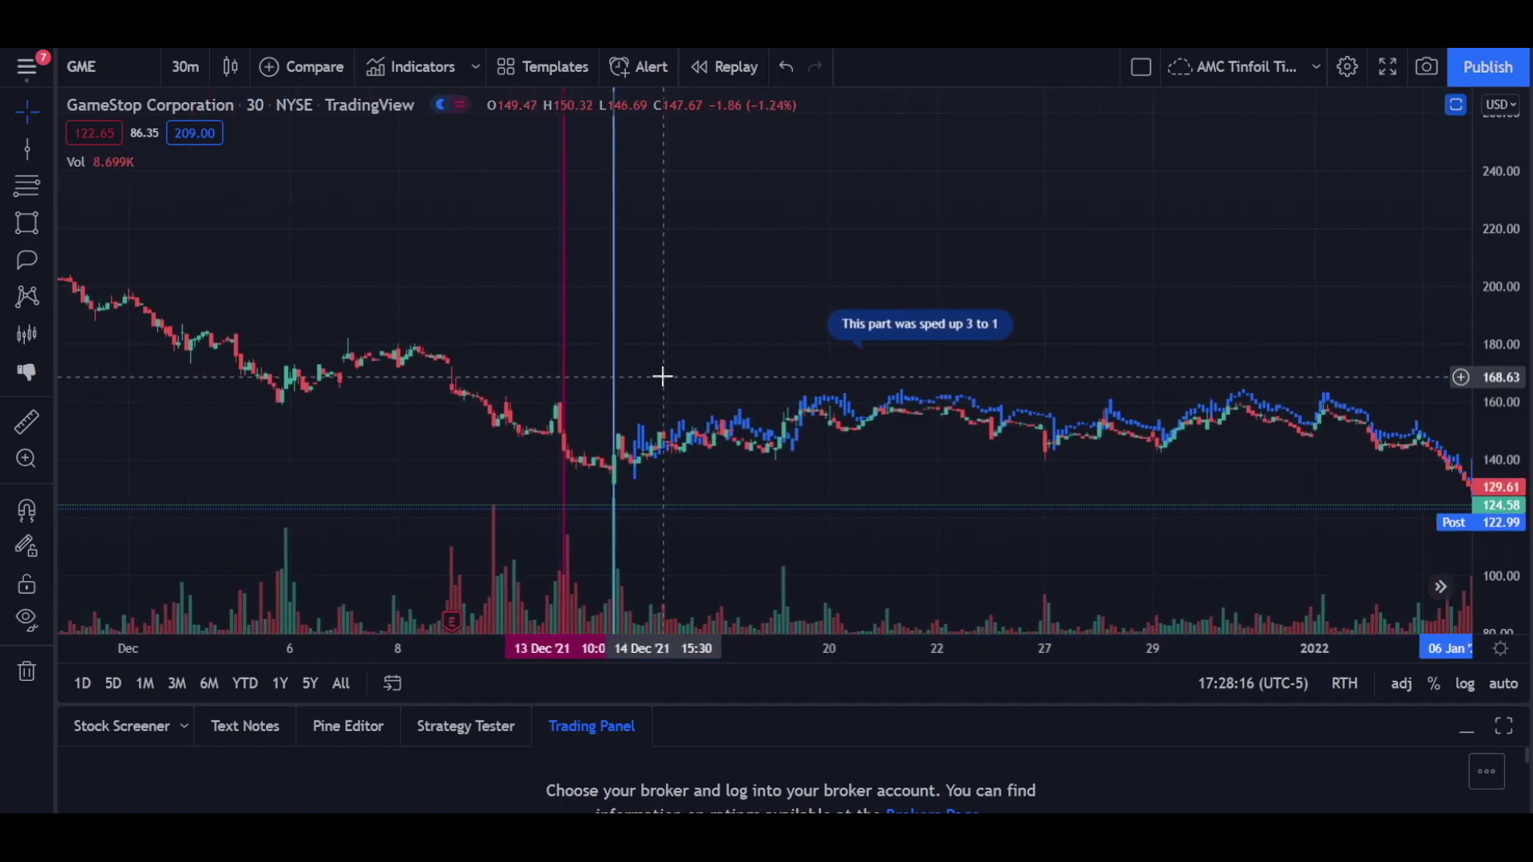
pyautogui.scroll(5, 583, 471)
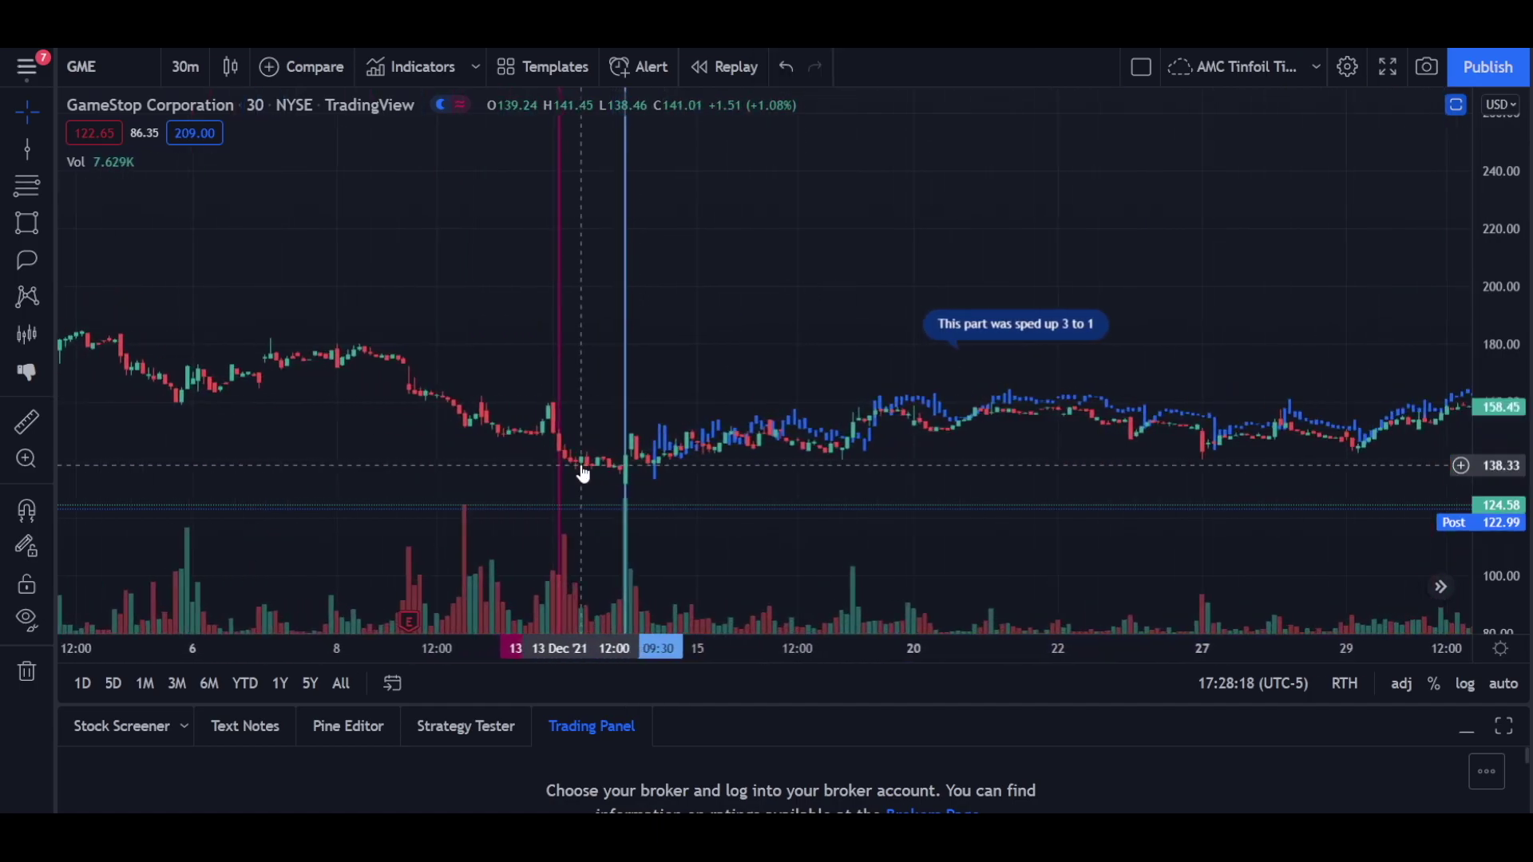
pyautogui.scroll(5, 582, 472)
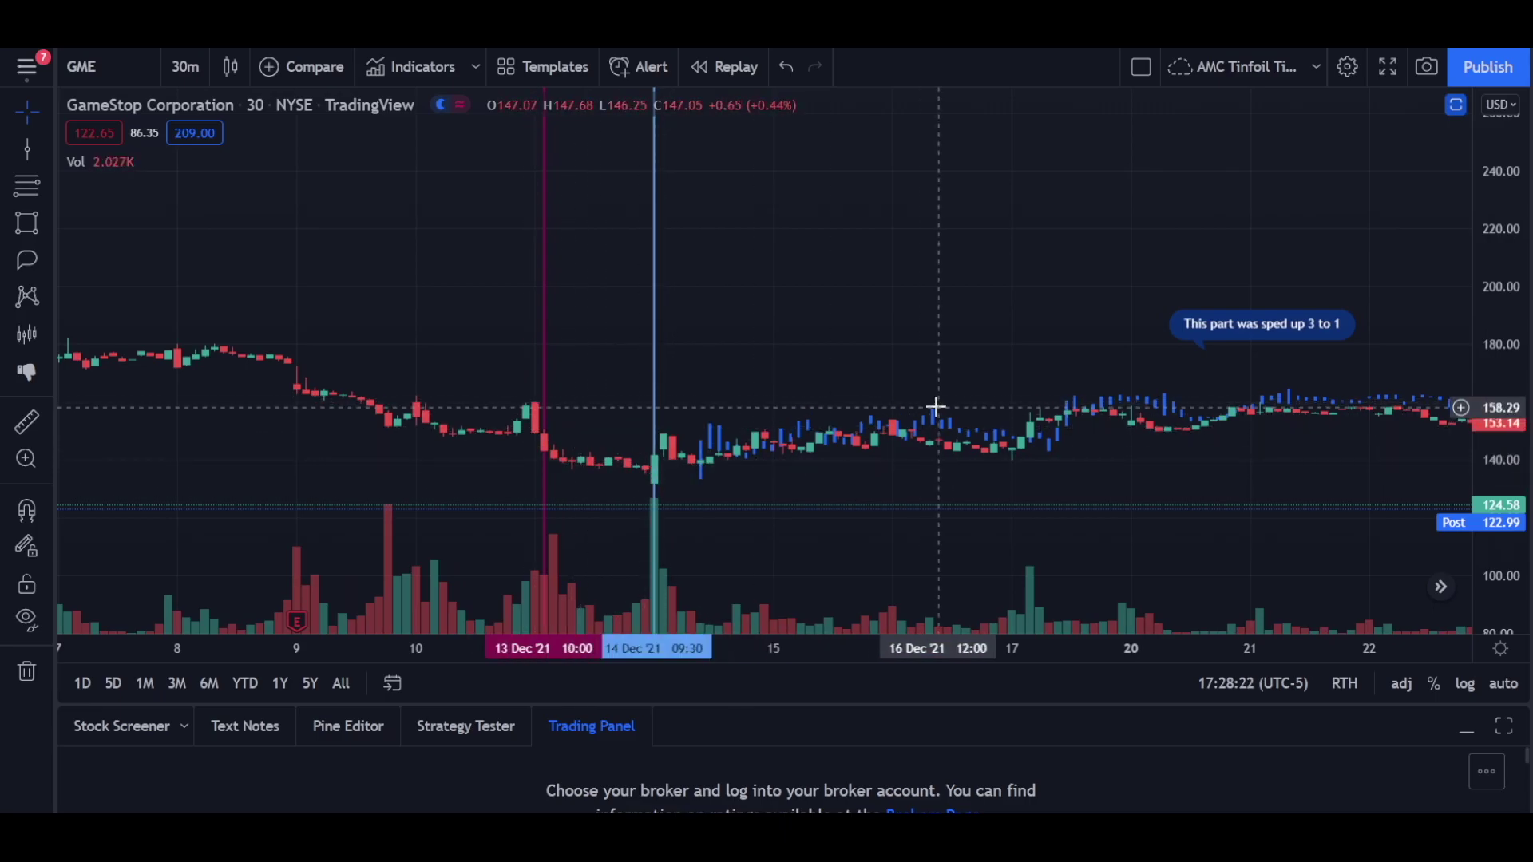
# - Return to the 24 February candles and enlarge the price scale to examine the bars pattern projected toward 28 February
pyautogui.moveTo(935, 407); pyautogui.dragTo(380, 384)
pyautogui.moveTo(1182, 407); pyautogui.dragTo(417, 387)
pyautogui.moveTo(1229, 407); pyautogui.dragTo(460, 348)
pyautogui.moveTo(1278, 408); pyautogui.dragTo(323, 375)
pyautogui.moveTo(1198, 360); pyautogui.dragTo(430, 396)
pyautogui.scroll(13, 1074, 383)
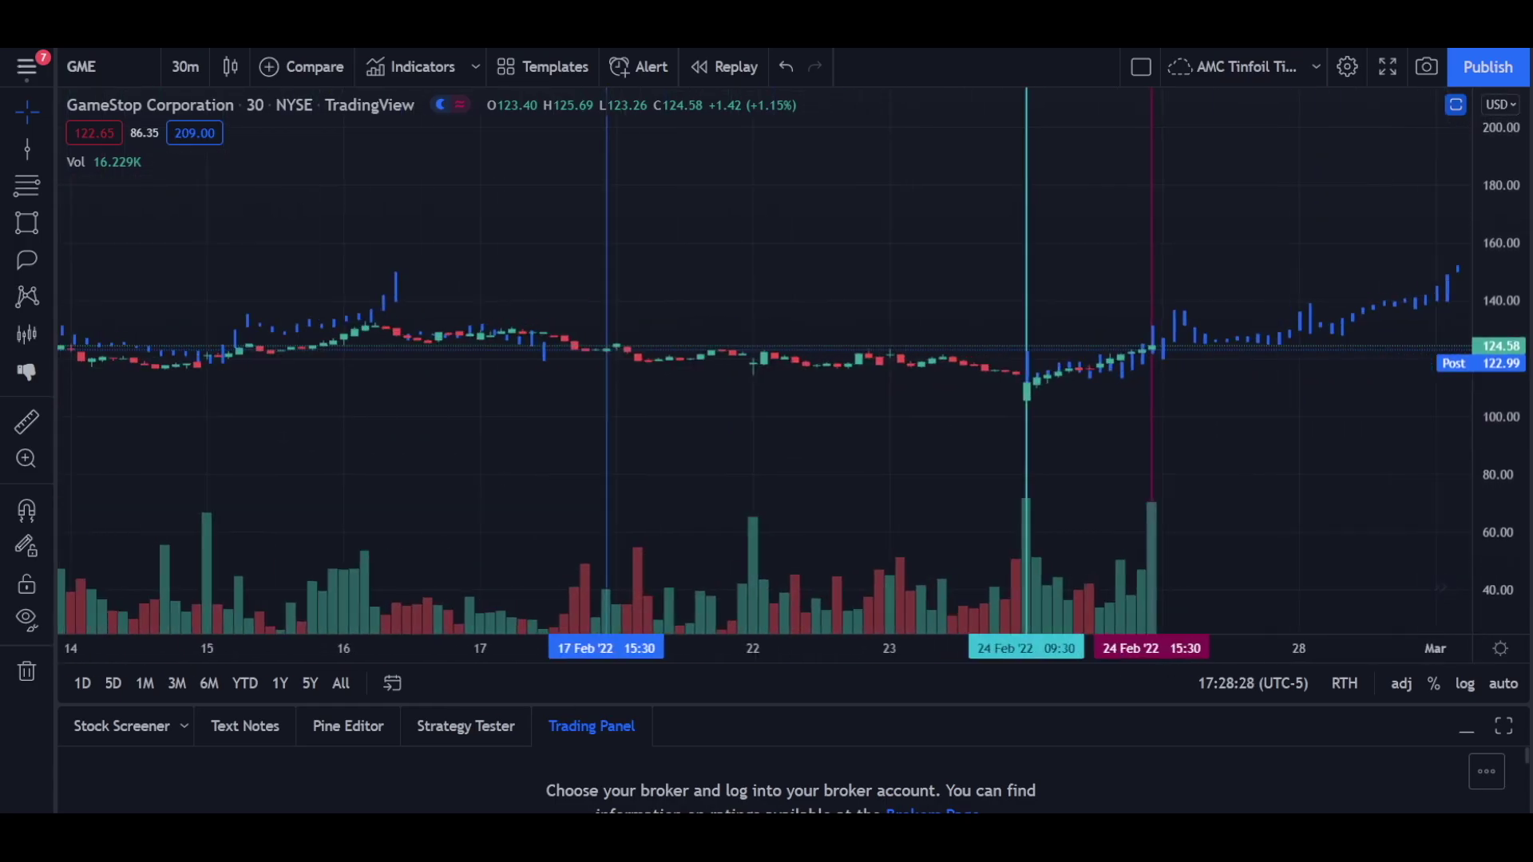
pyautogui.scroll(-7, 1074, 383)
pyautogui.scroll(-1, 1051, 383)
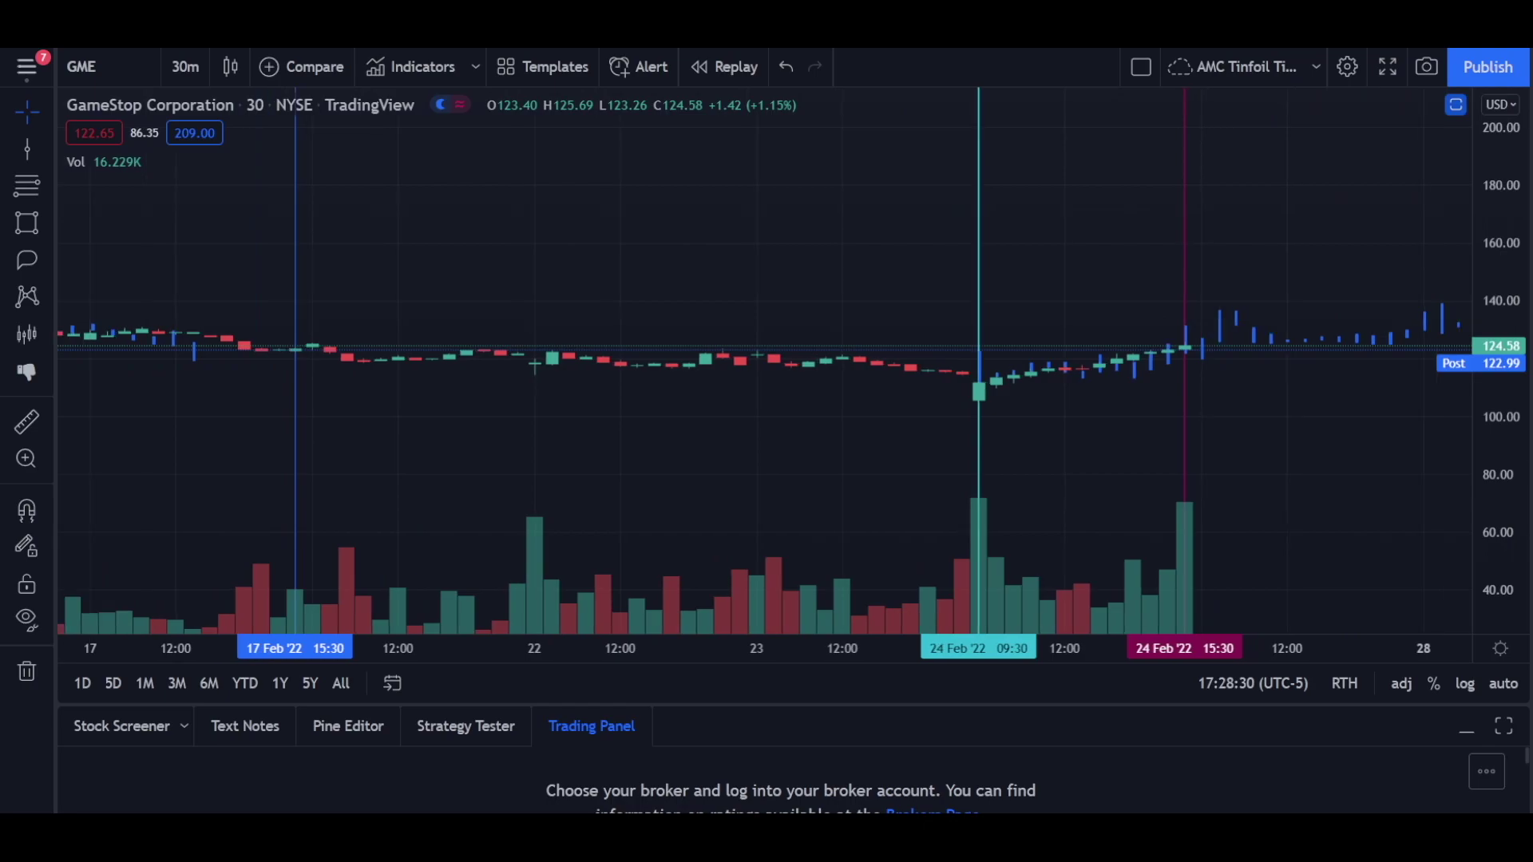
pyautogui.moveTo(1516, 477); pyautogui.dragTo(1475, 233)
pyautogui.moveTo(1496, 470); pyautogui.dragTo(1476, 341)
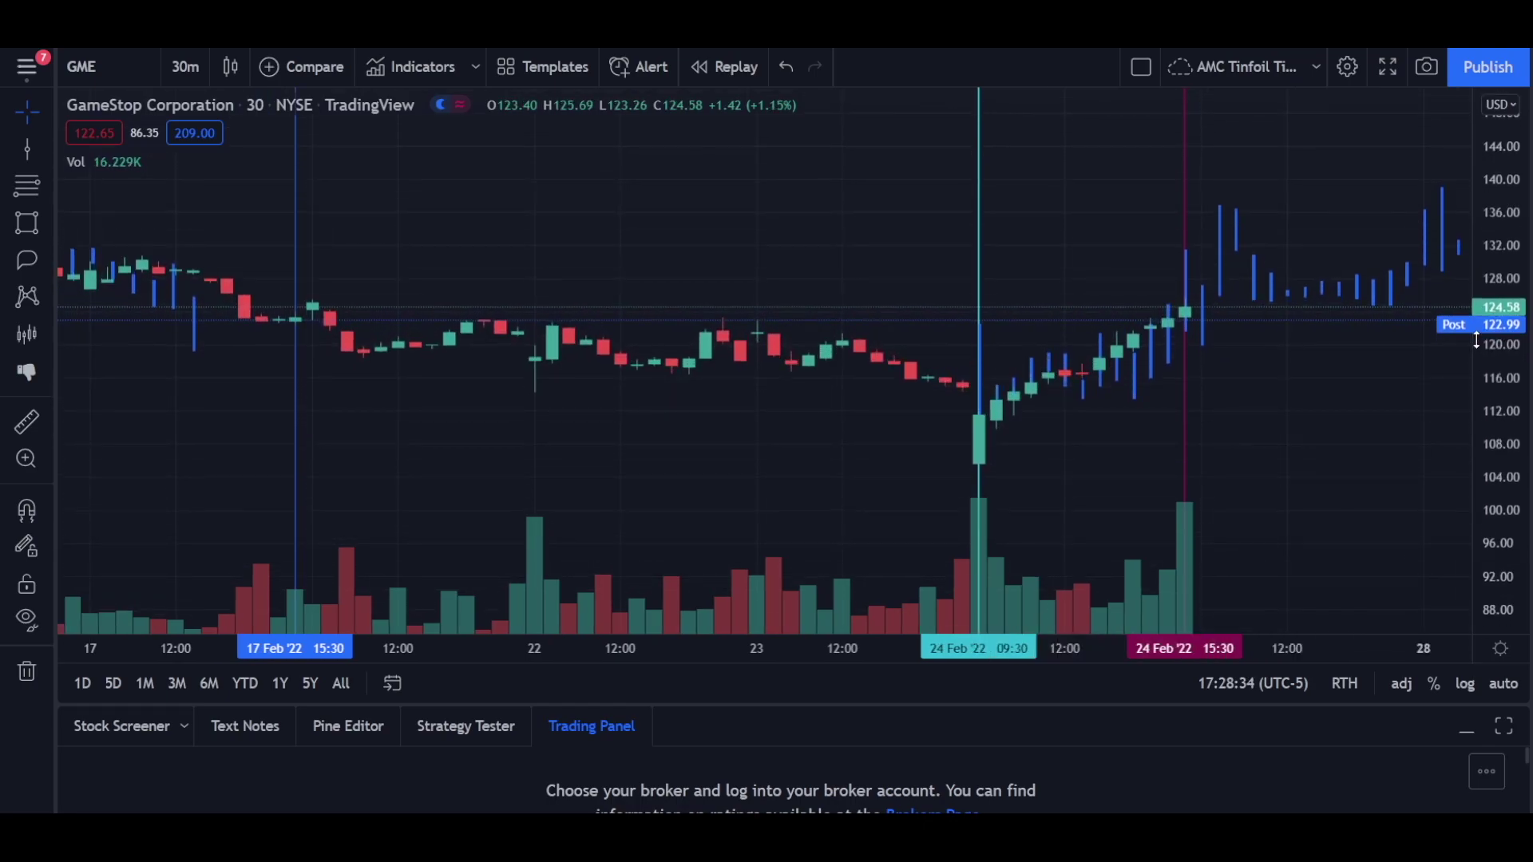
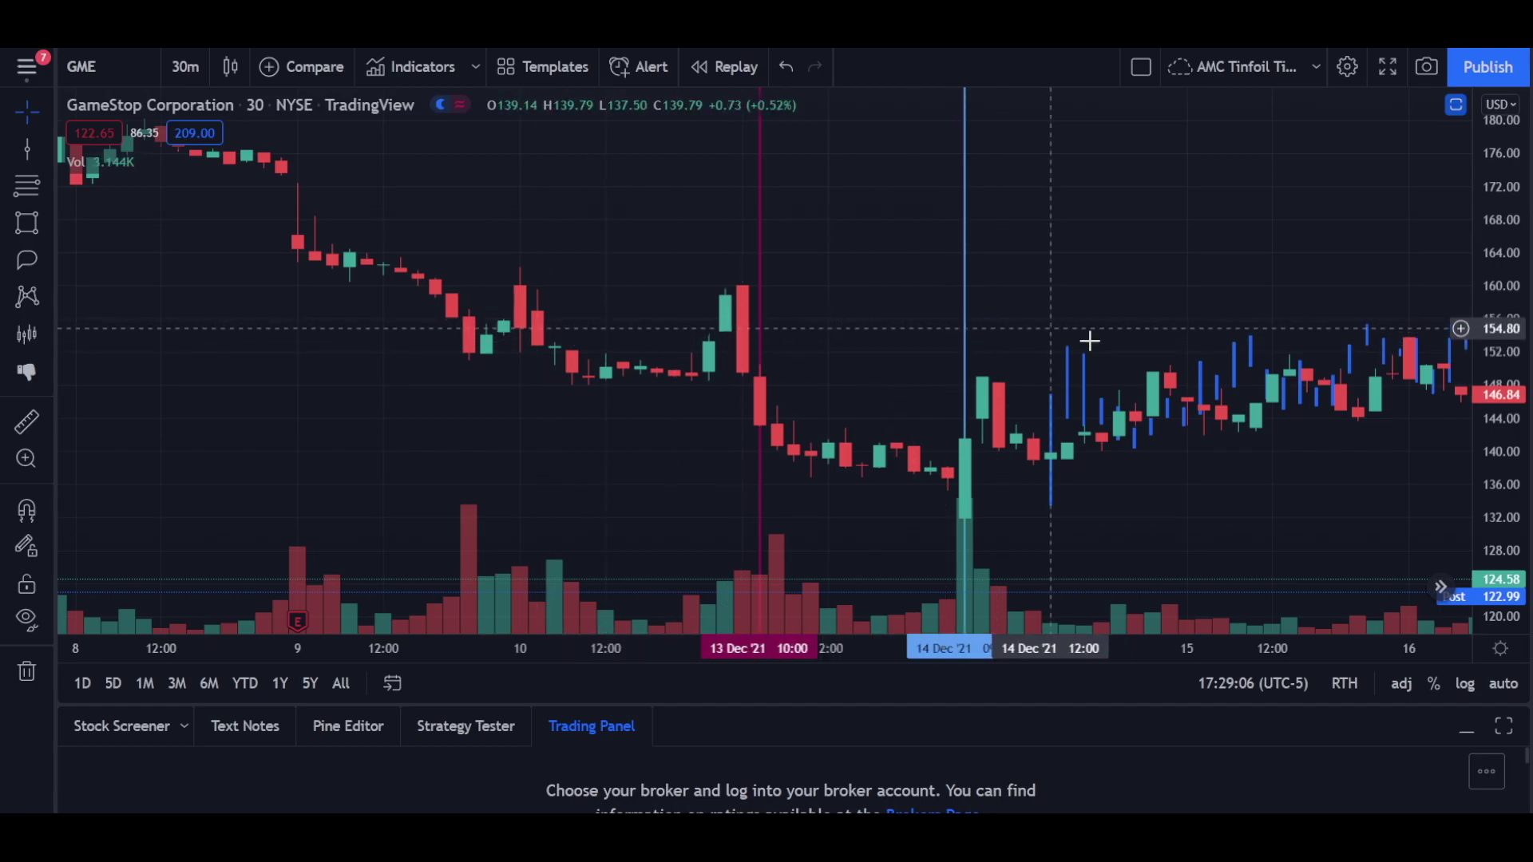
pyautogui.click(17, 341)
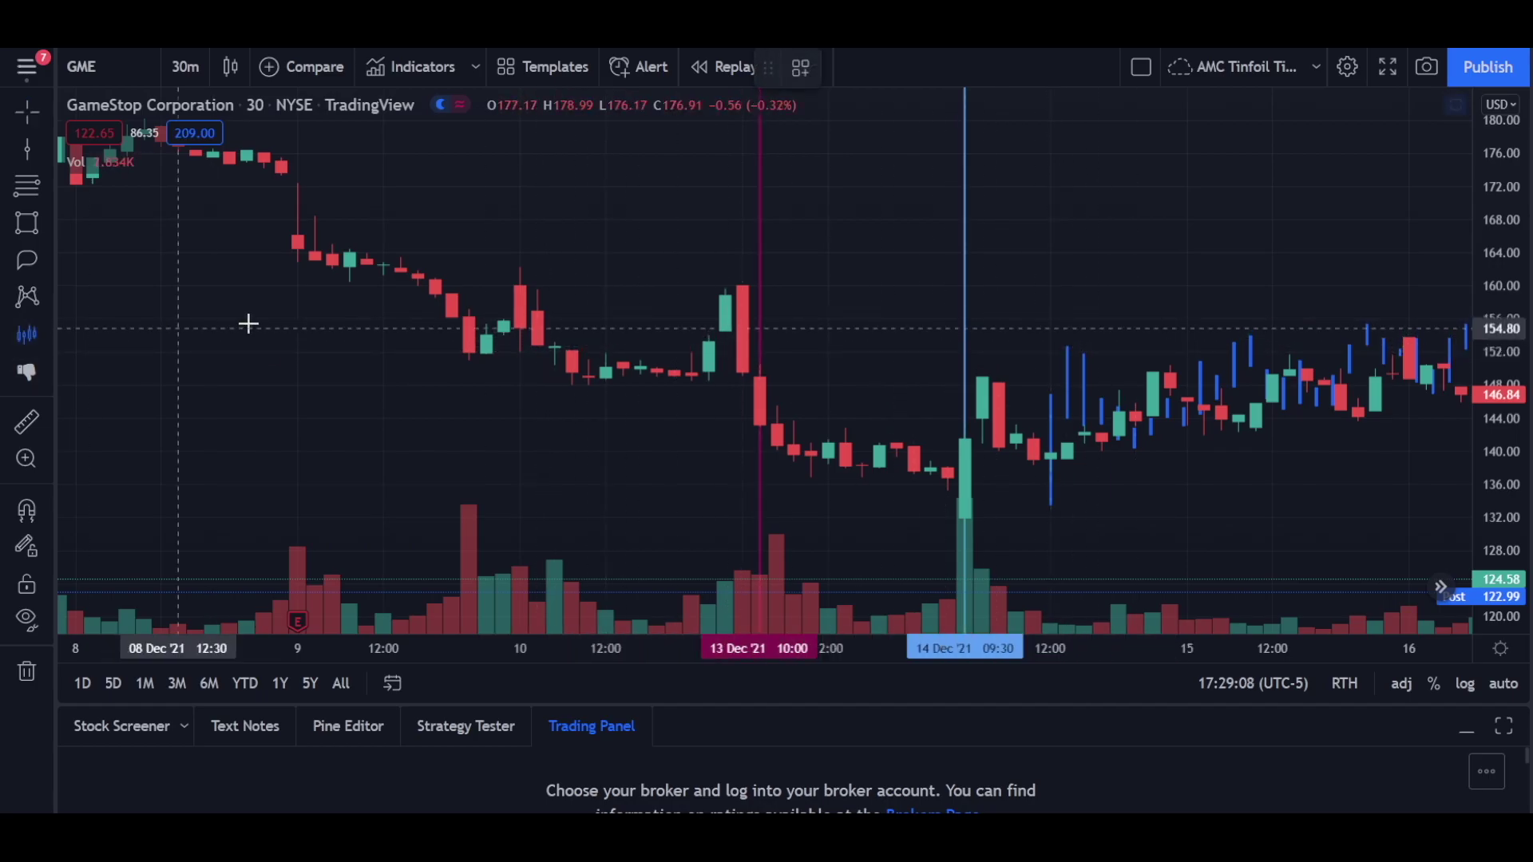
pyautogui.click(742, 275)
pyautogui.click(520, 248)
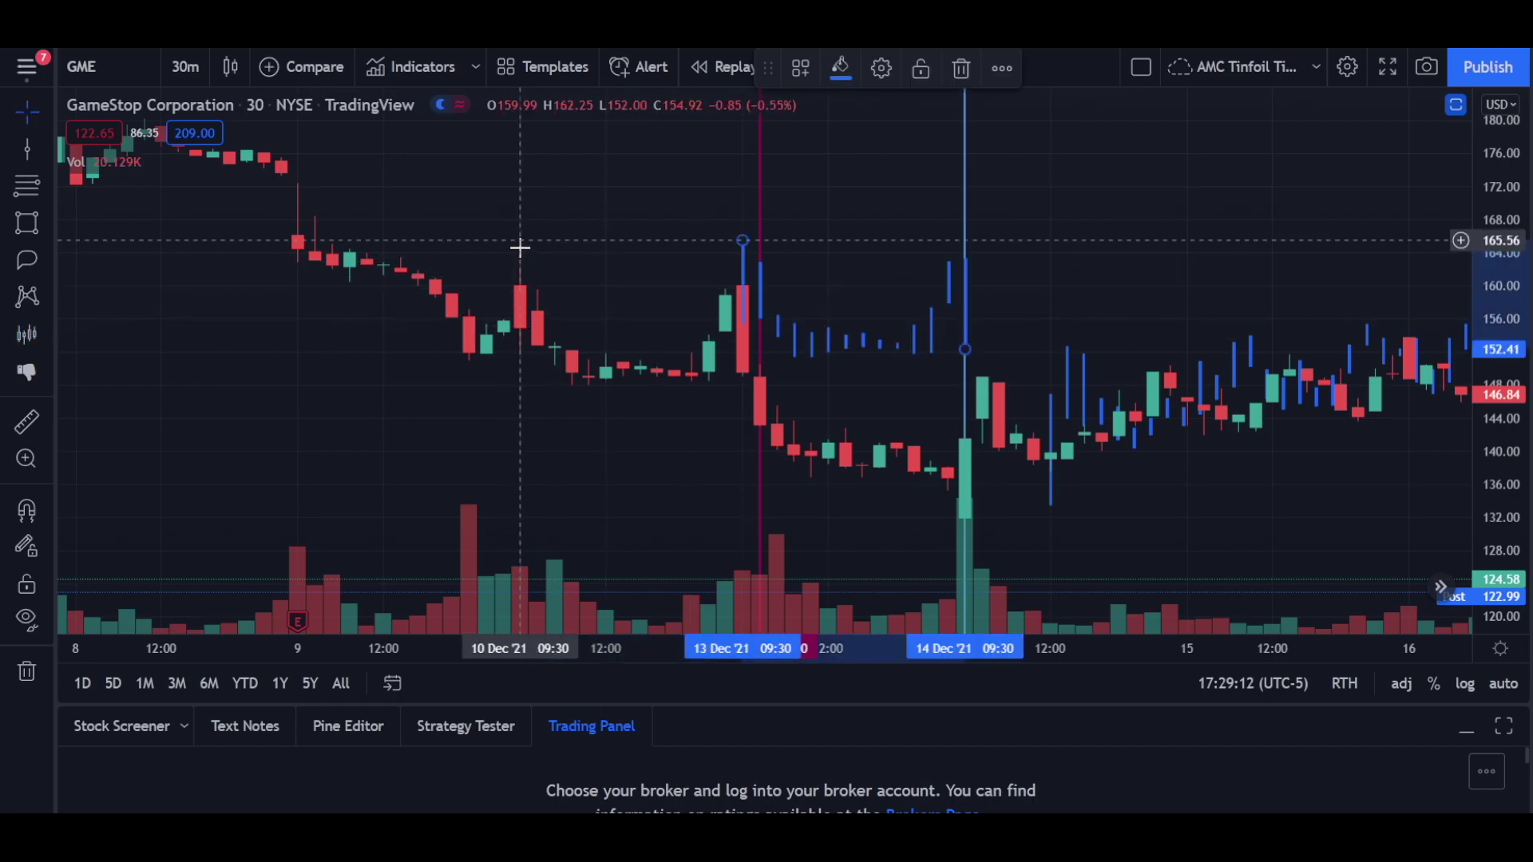
pyautogui.click(955, 72)
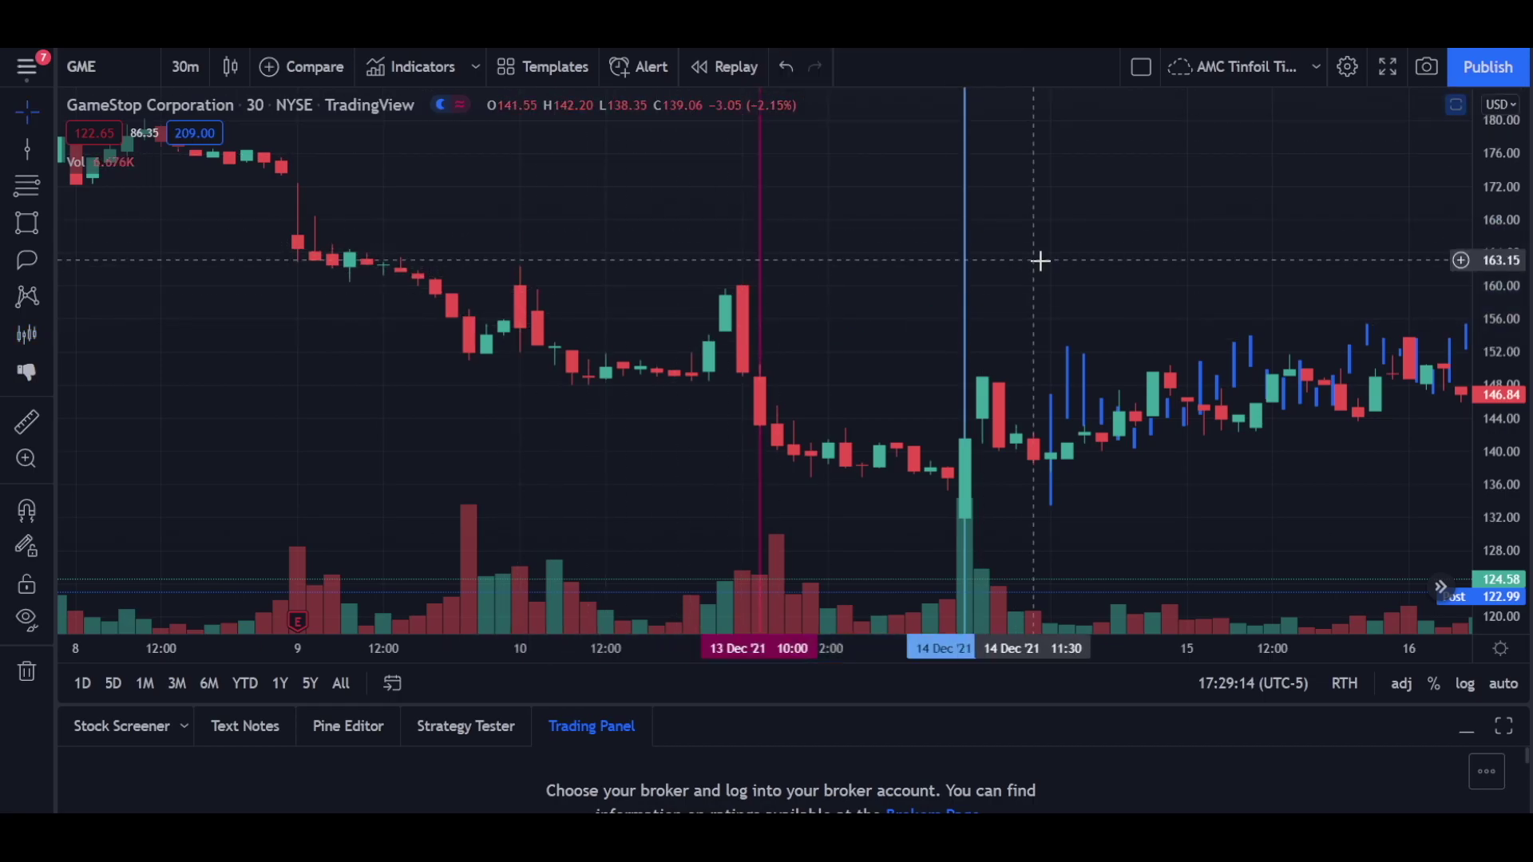
# - Examine how the bars patterns follow the GME candles from mid-December to 24 February and project into March
pyautogui.moveTo(1041, 264); pyautogui.dragTo(191, 280)
pyautogui.hscroll(10, 931, 573)
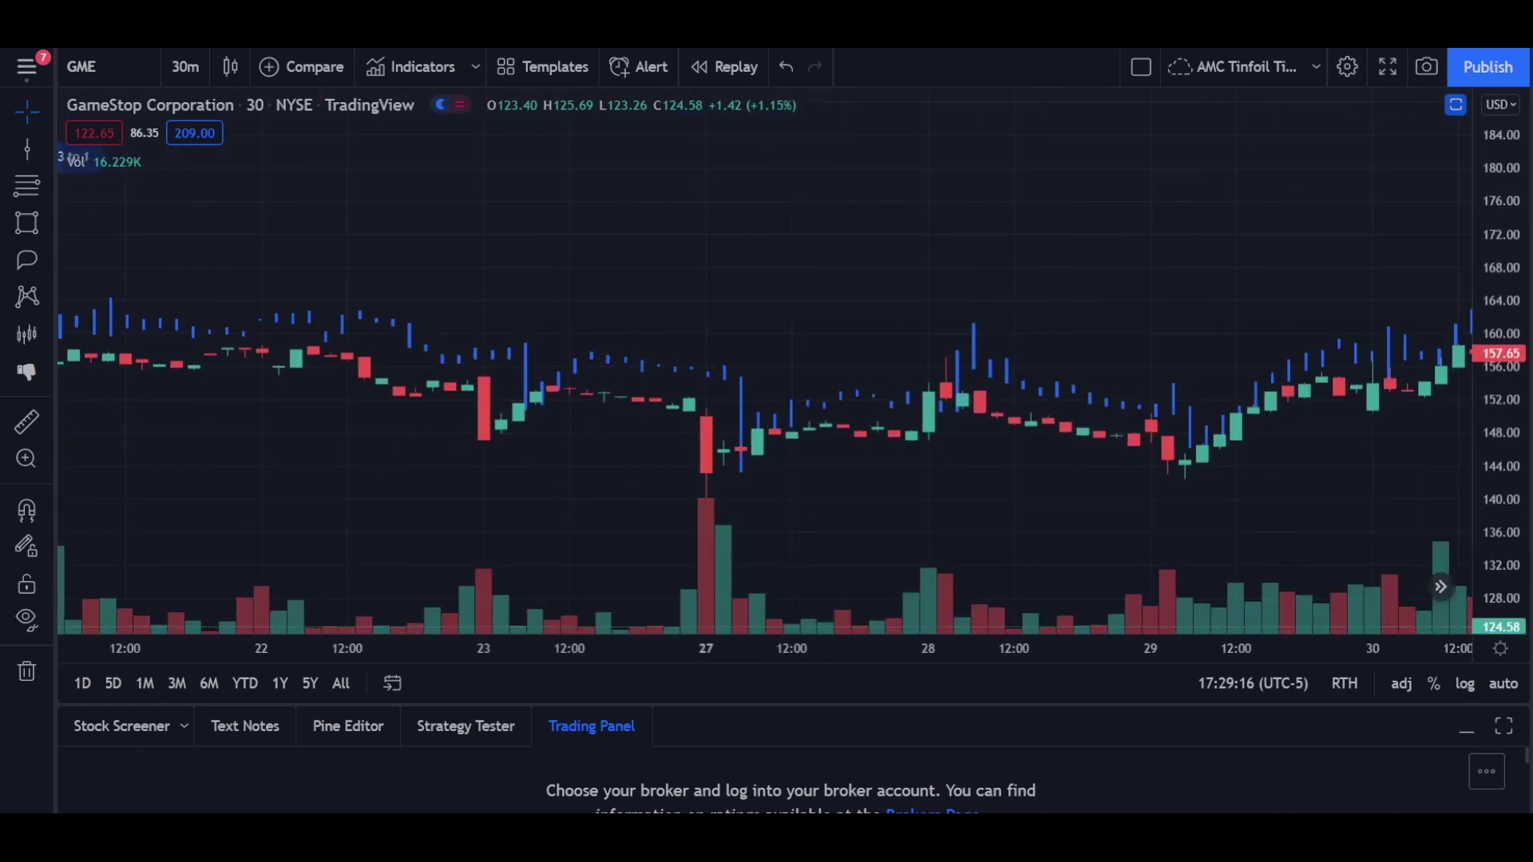
pyautogui.hscroll(10, 931, 573)
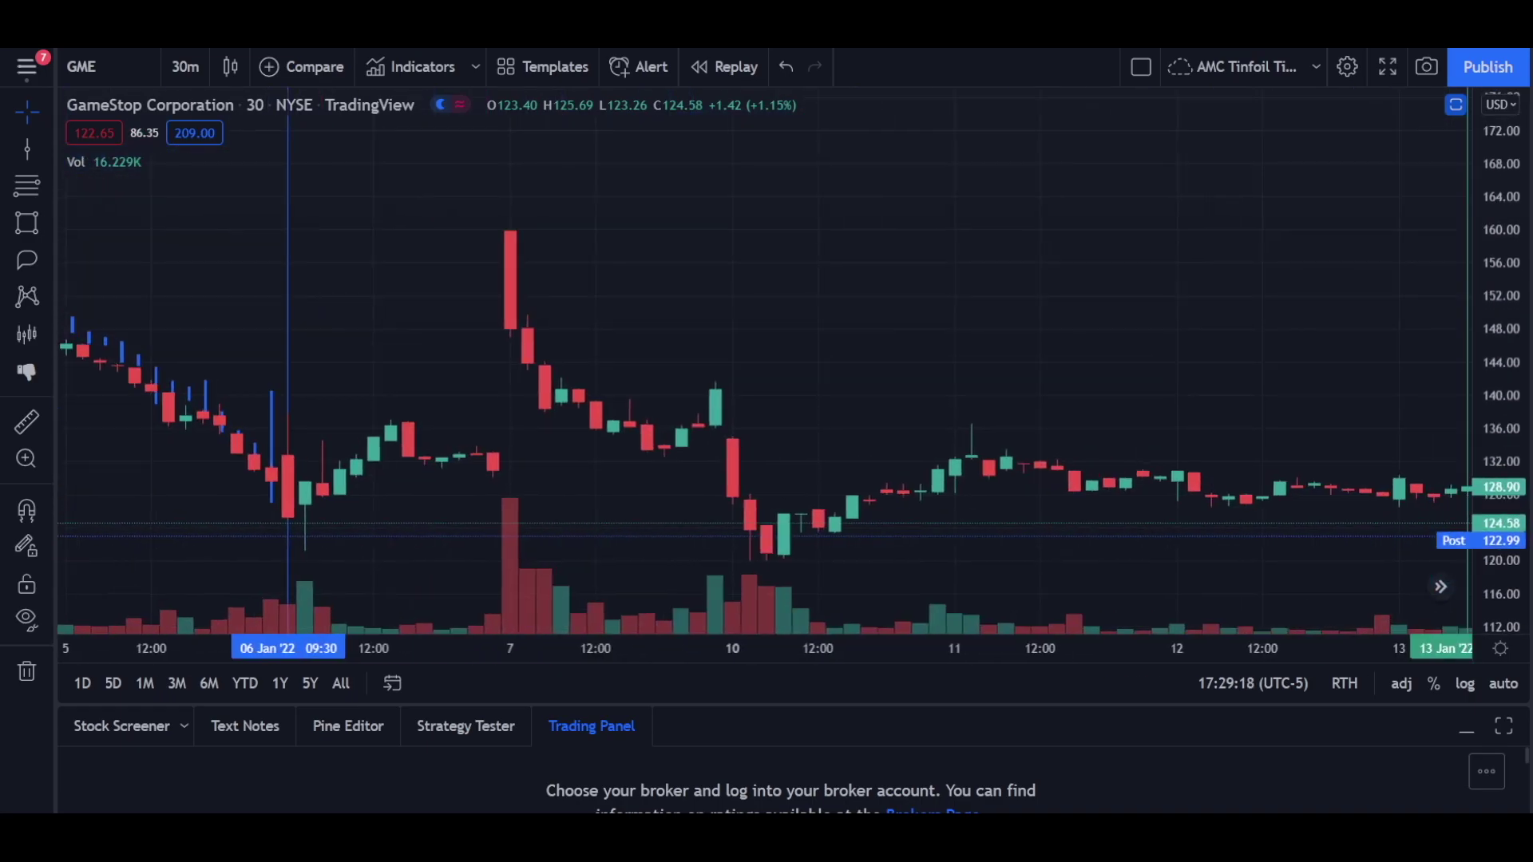
pyautogui.hscroll(10, 529, 574)
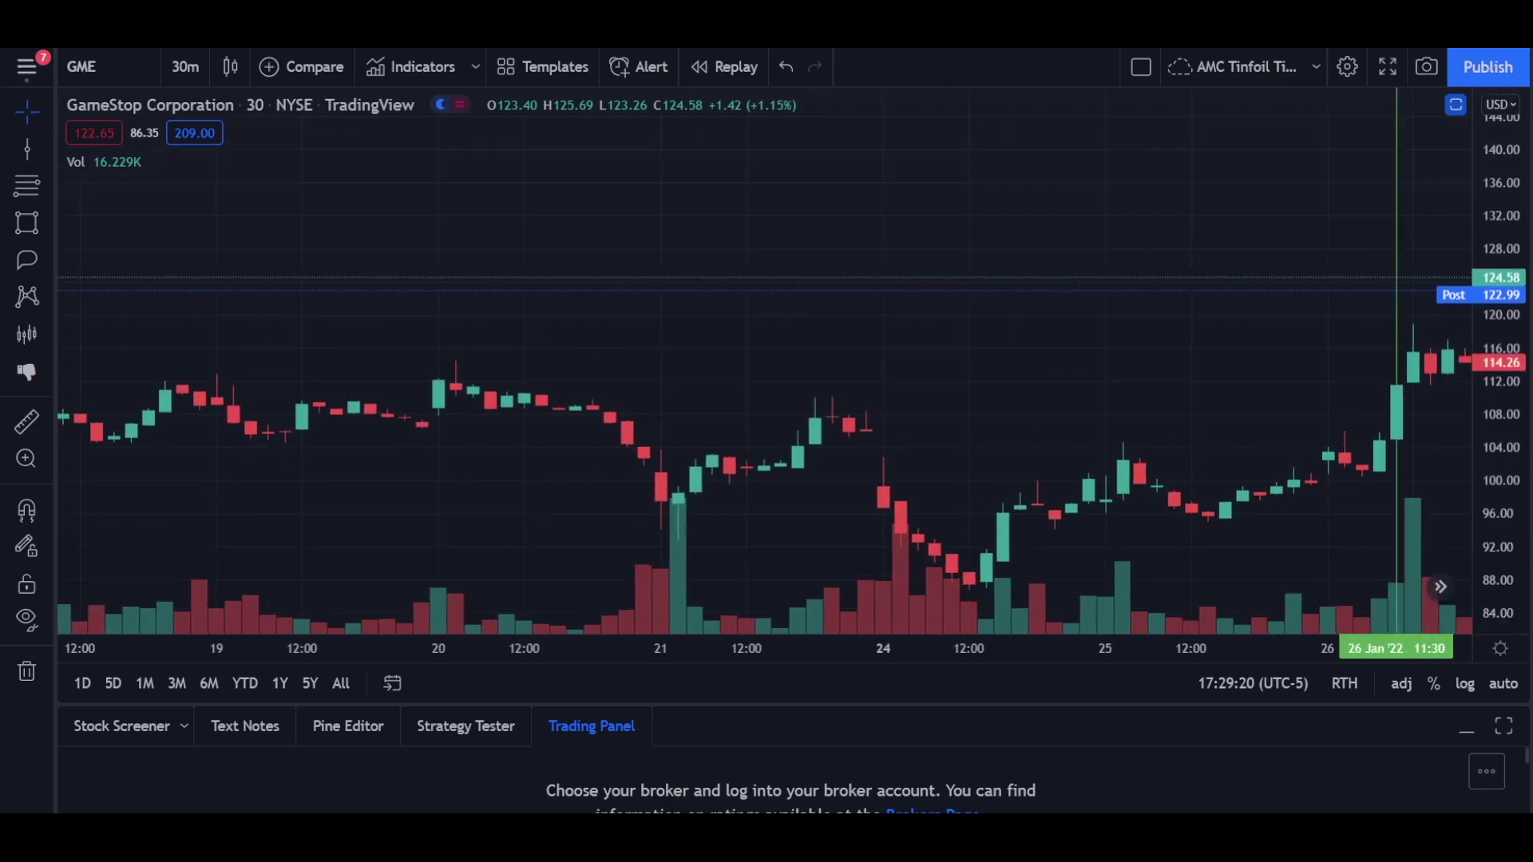
pyautogui.hscroll(10, 540, 574)
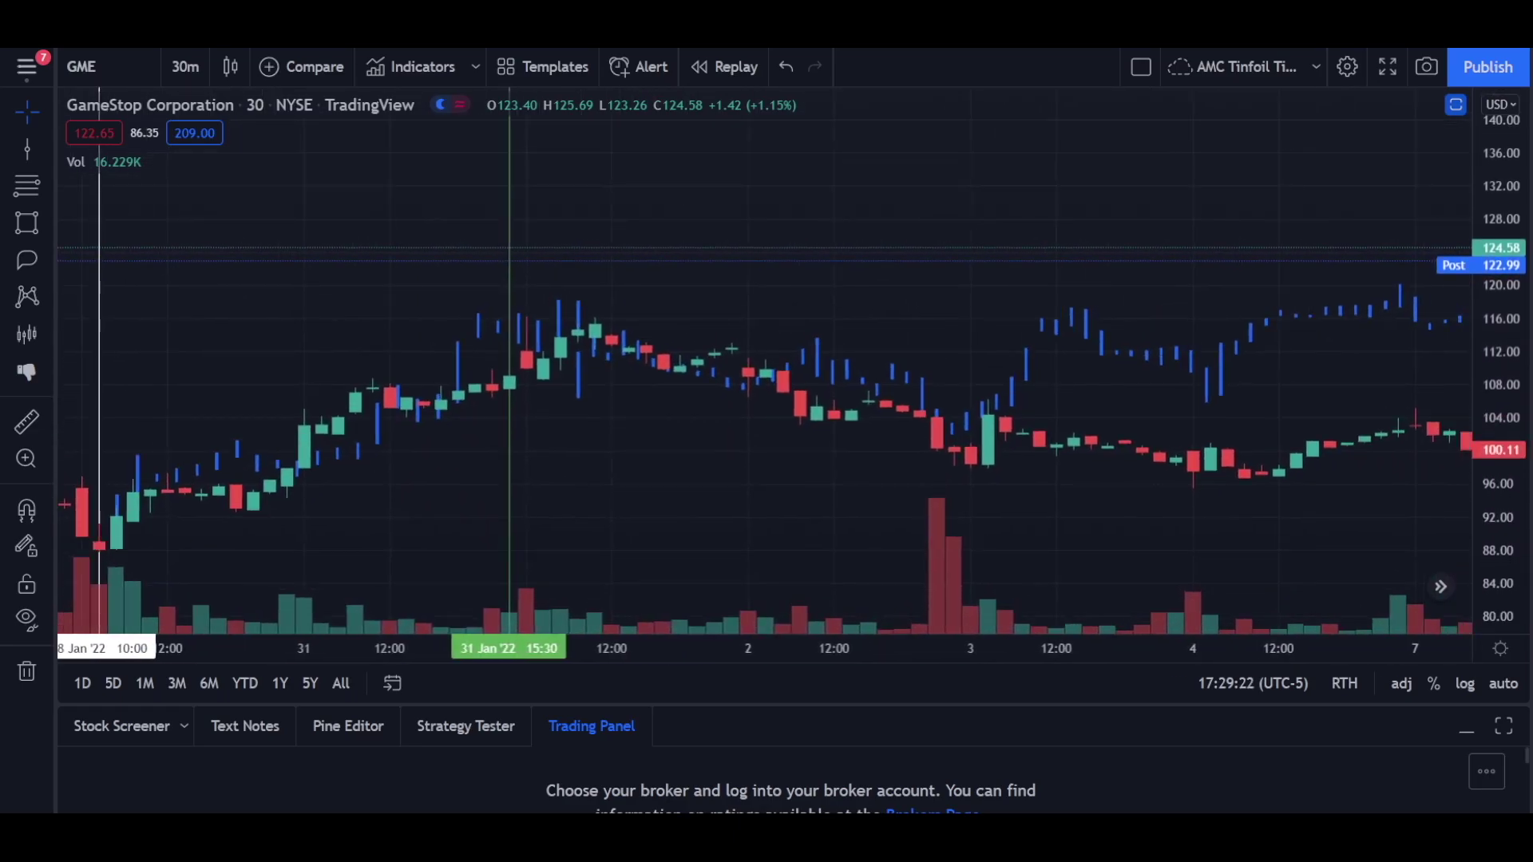
pyautogui.hscroll(8, 387, 574)
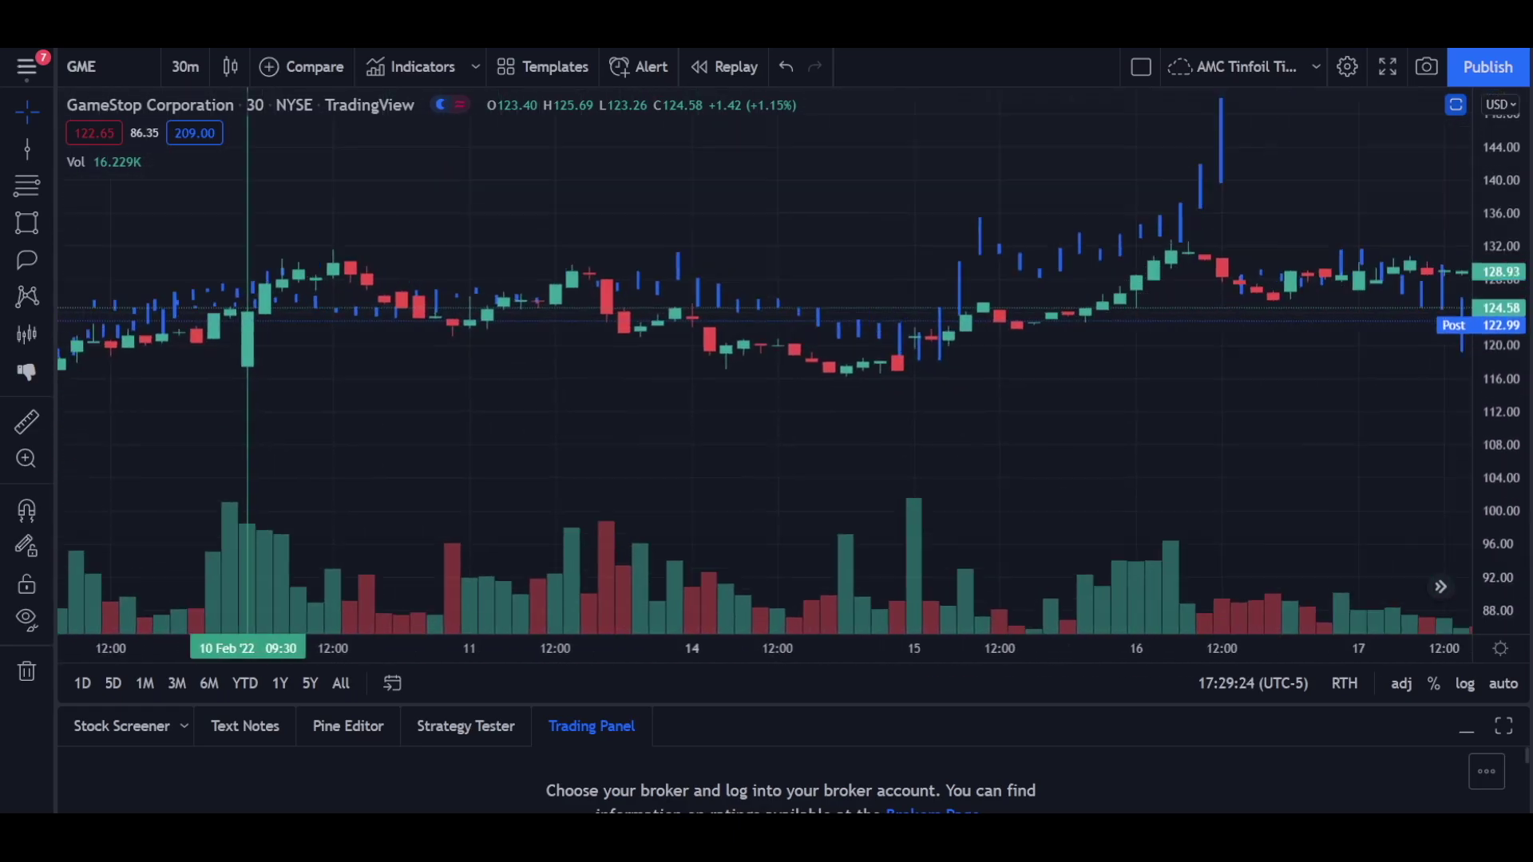
pyautogui.hscroll(-3, 765, 374)
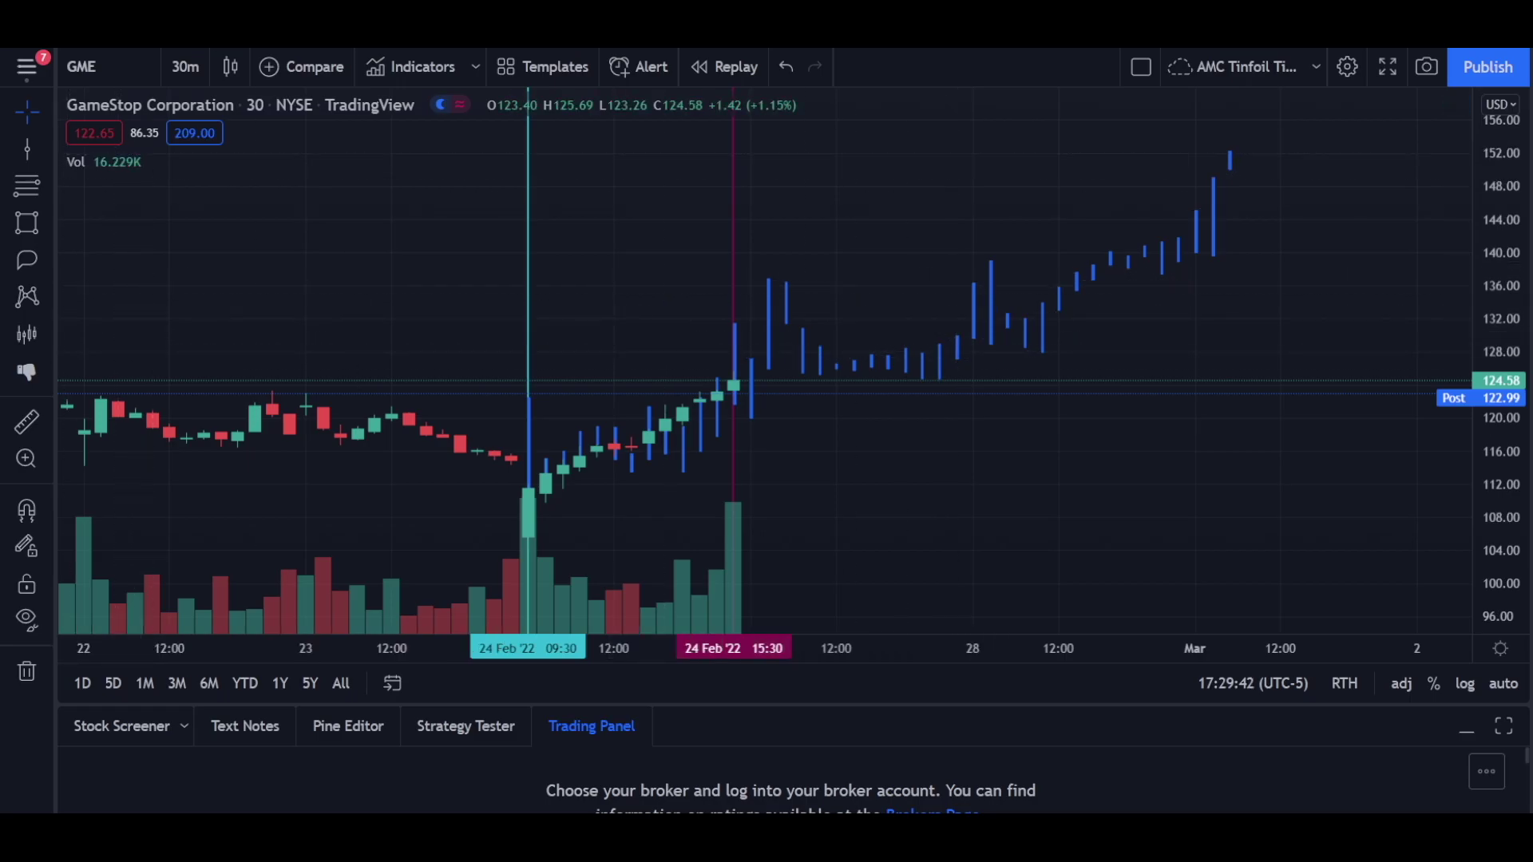
# - Compare the projected bars patterns past 24 February on the GME Puts layout's 30-minute and 5-minute charts
pyautogui.hotkey('ctrl', 'Tab')
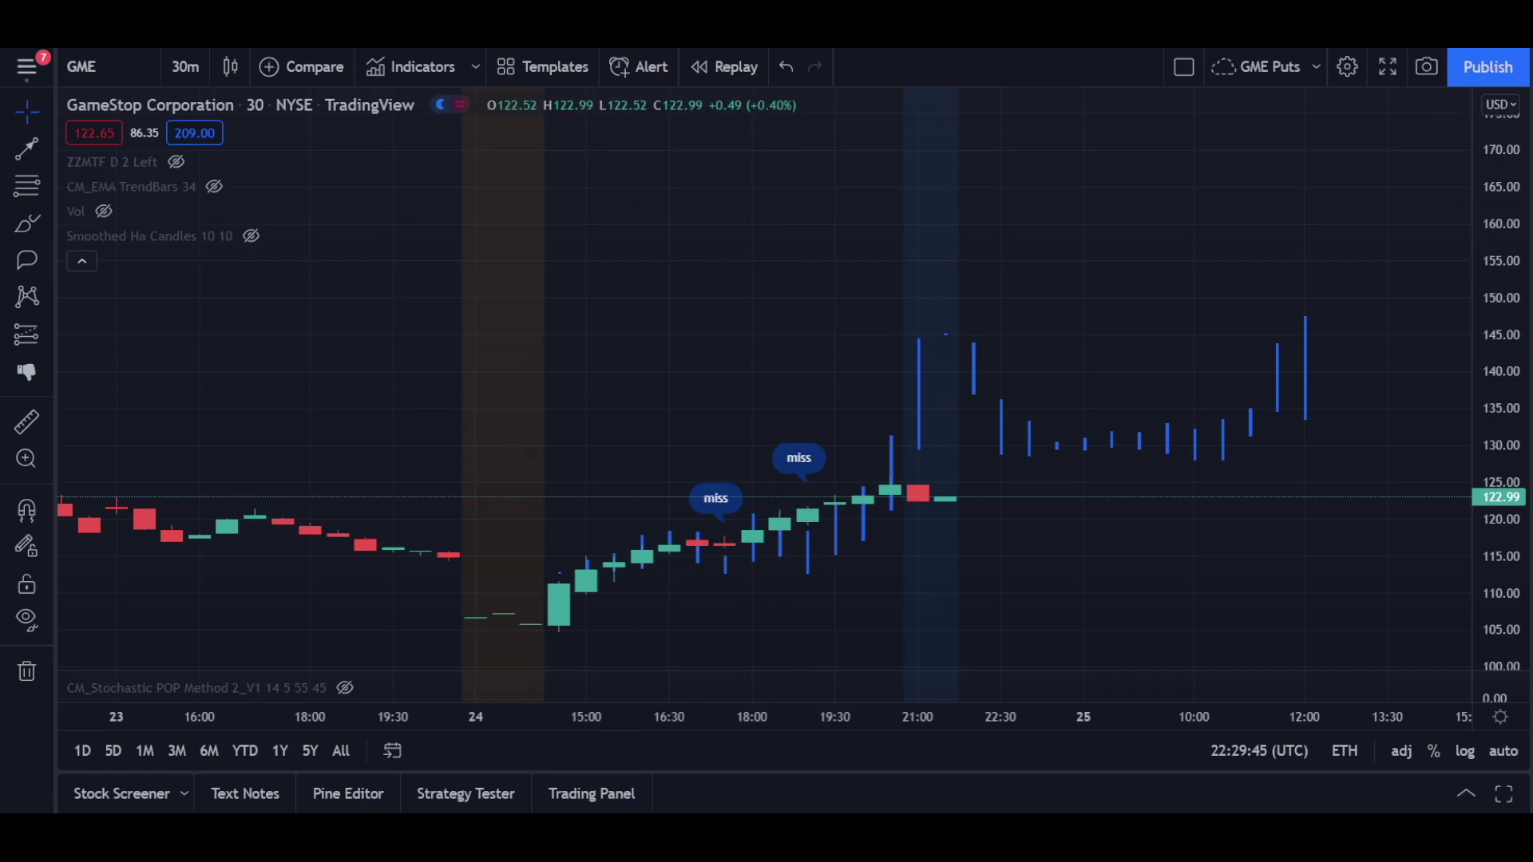
pyautogui.hotkey('ctrl', 'Tab')
pyautogui.hscroll(5, 1215, 295)
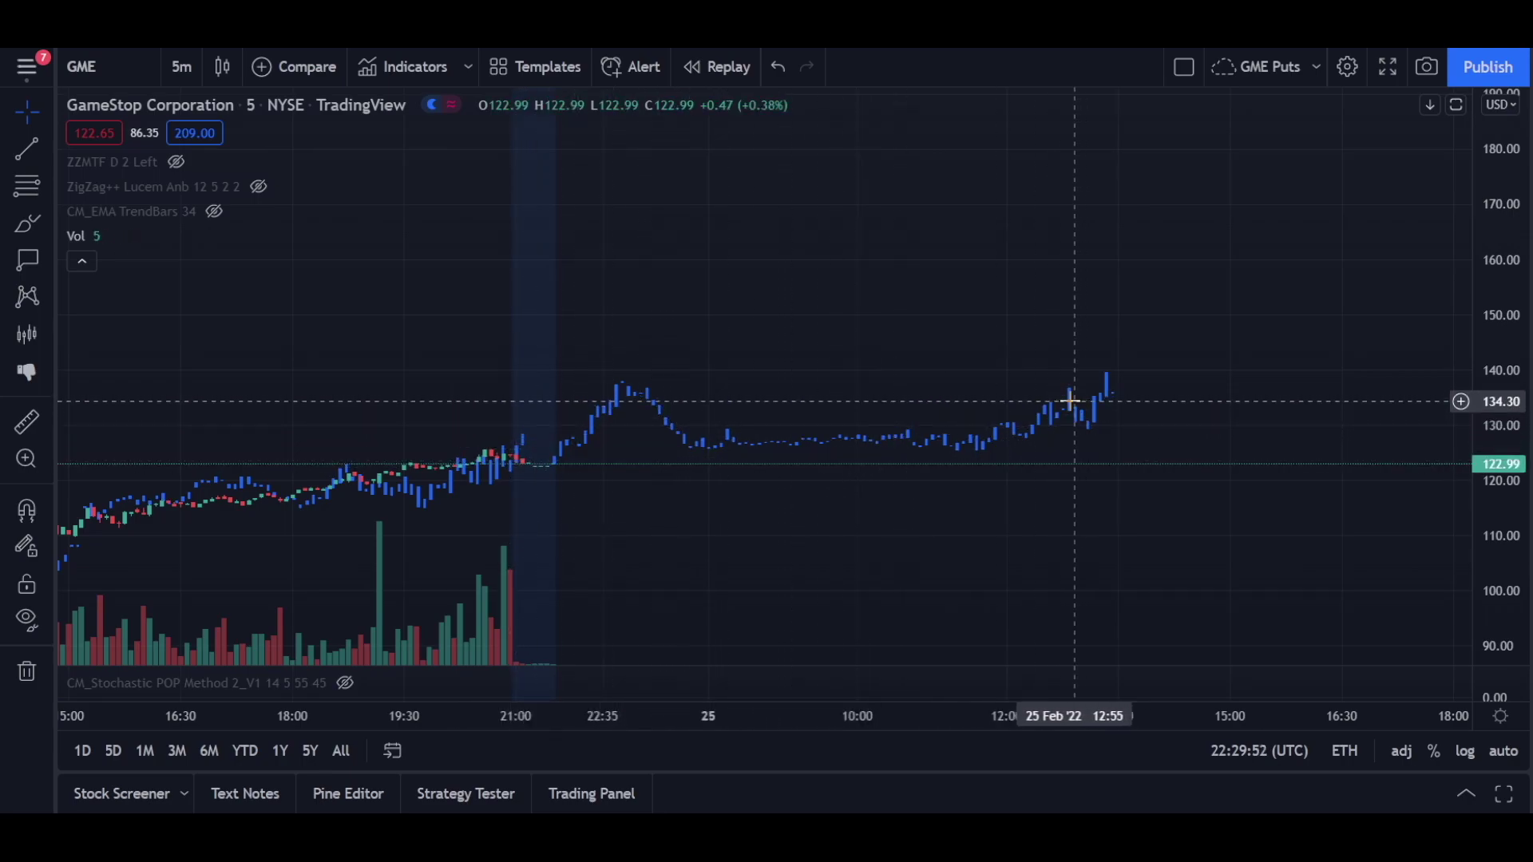
pyautogui.scroll(-5, 621, 406)
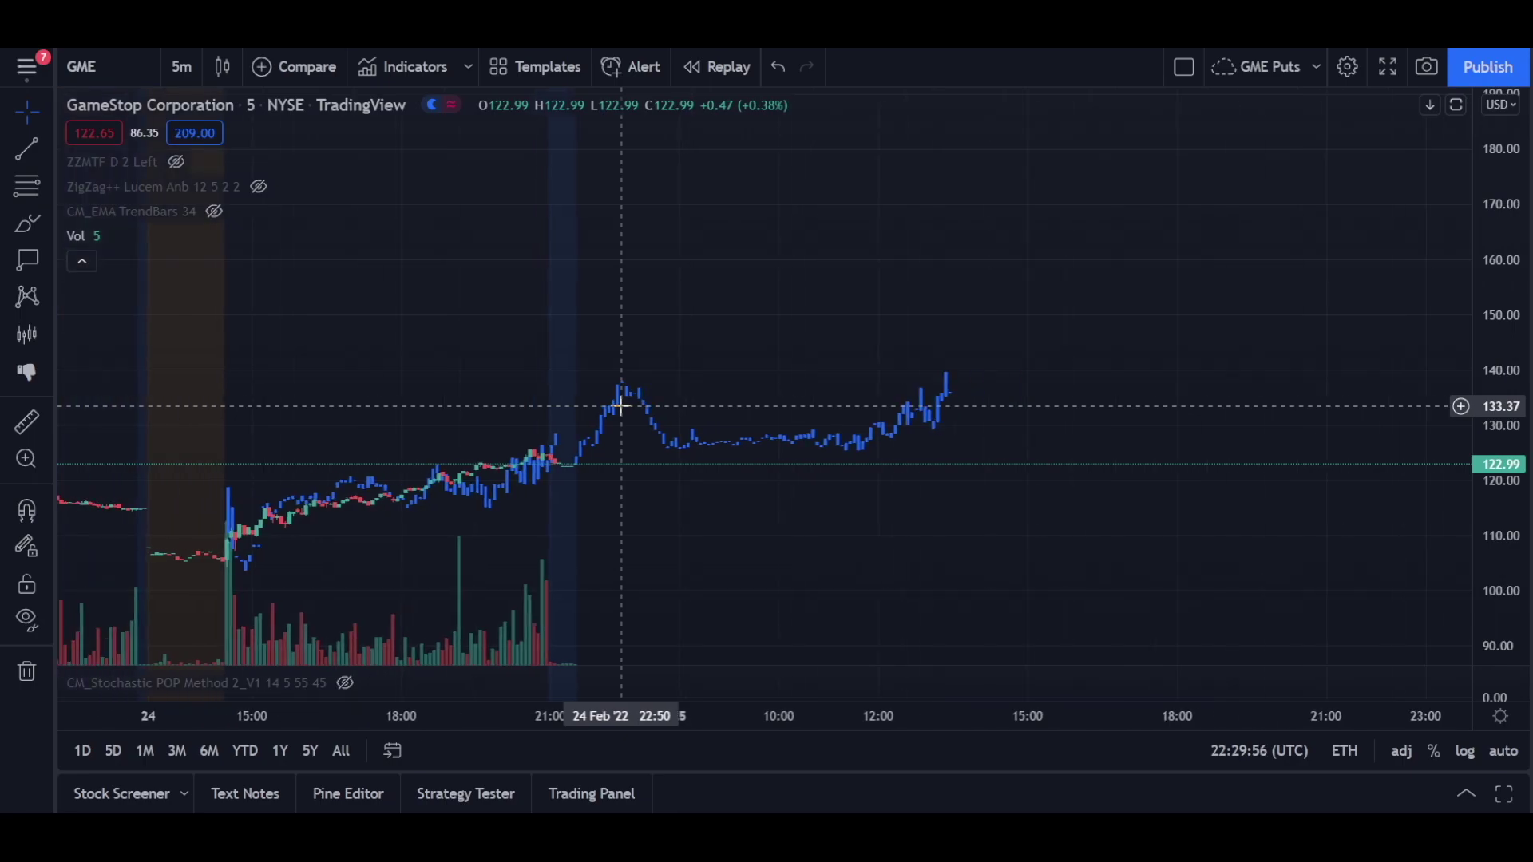
pyautogui.scroll(-2, 621, 406)
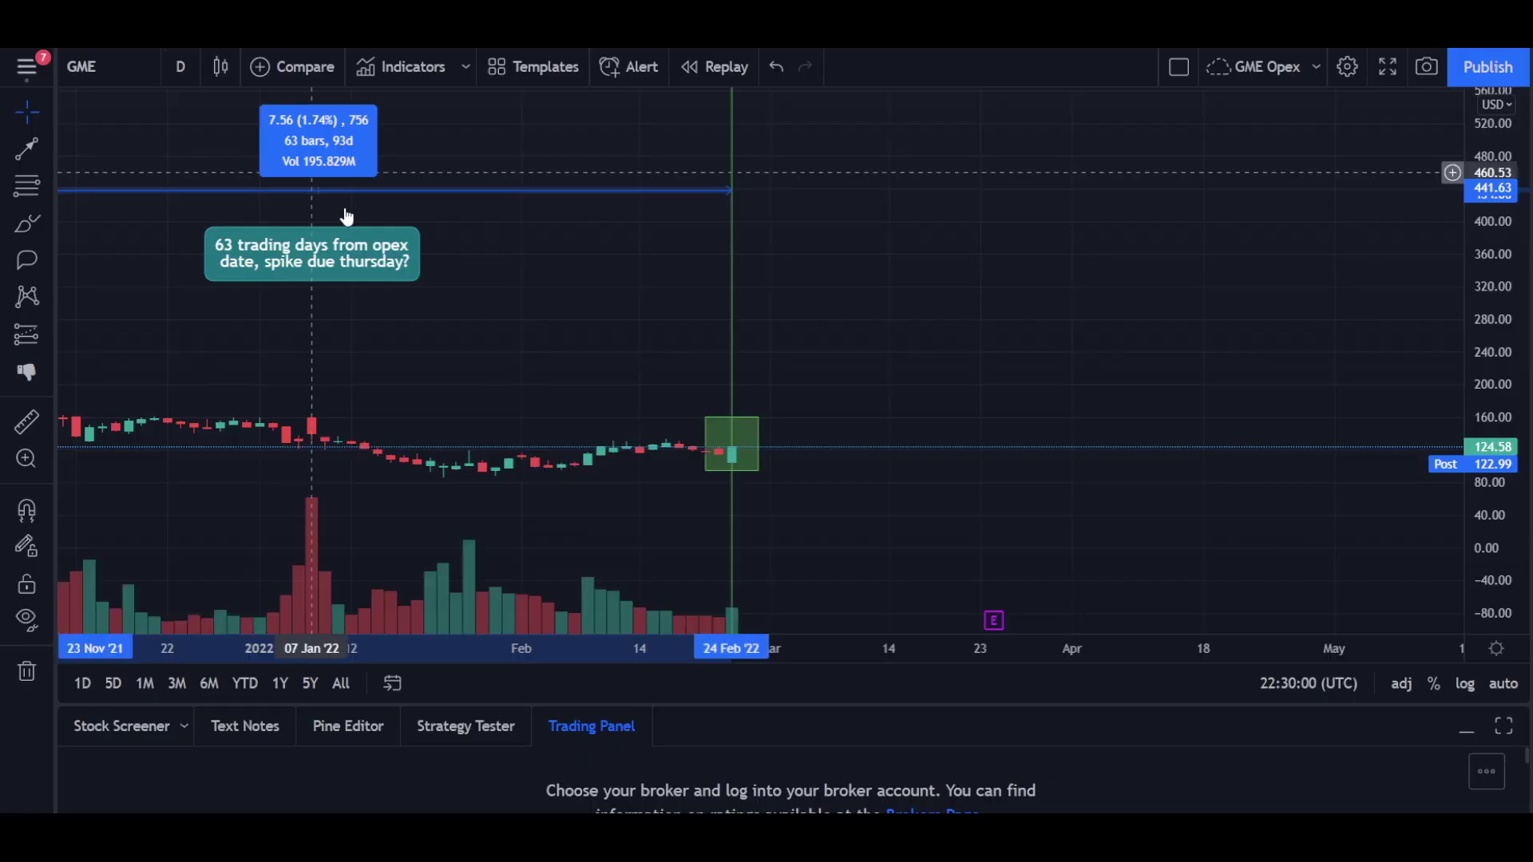
# - Show one year of the GME Opex daily chart and compare its opex spike intervals with the DOOMPS trading-day counts
pyautogui.click(281, 684)
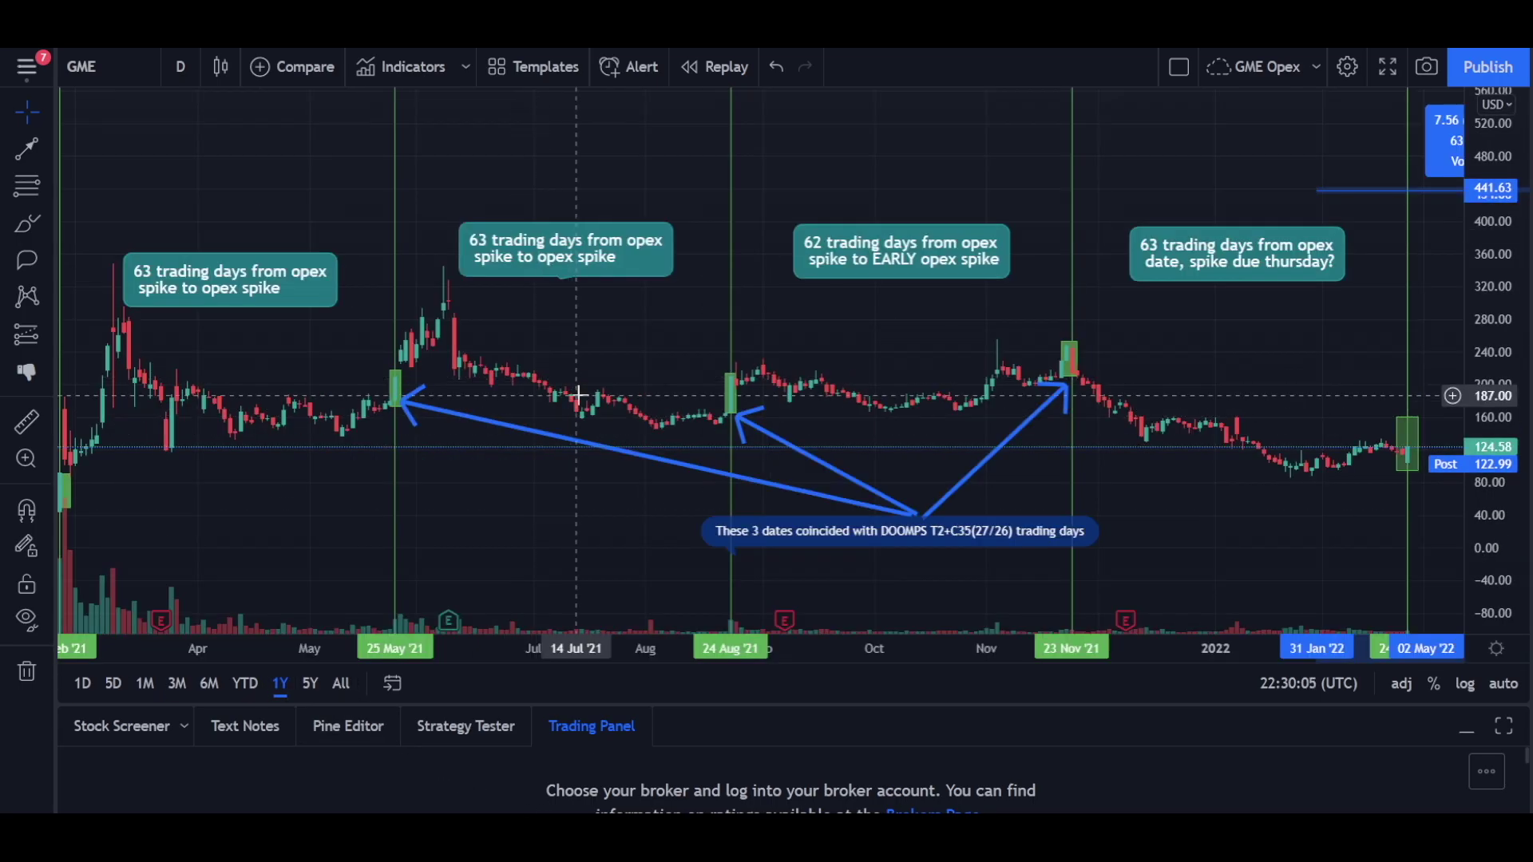
pyautogui.scroll(2, 540, 415)
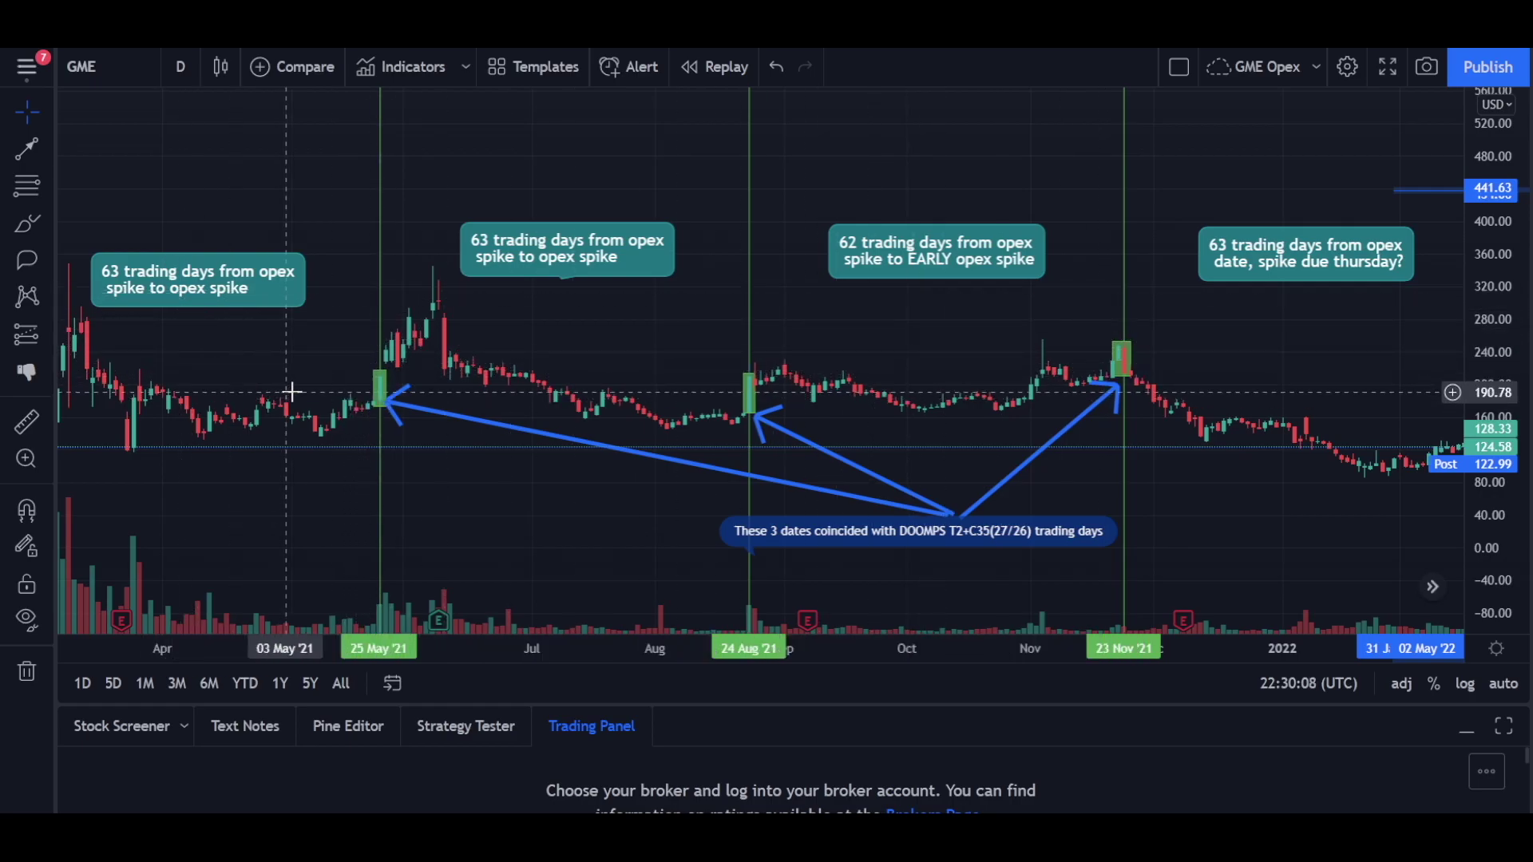
pyautogui.hotkey('ctrl', 'Tab')
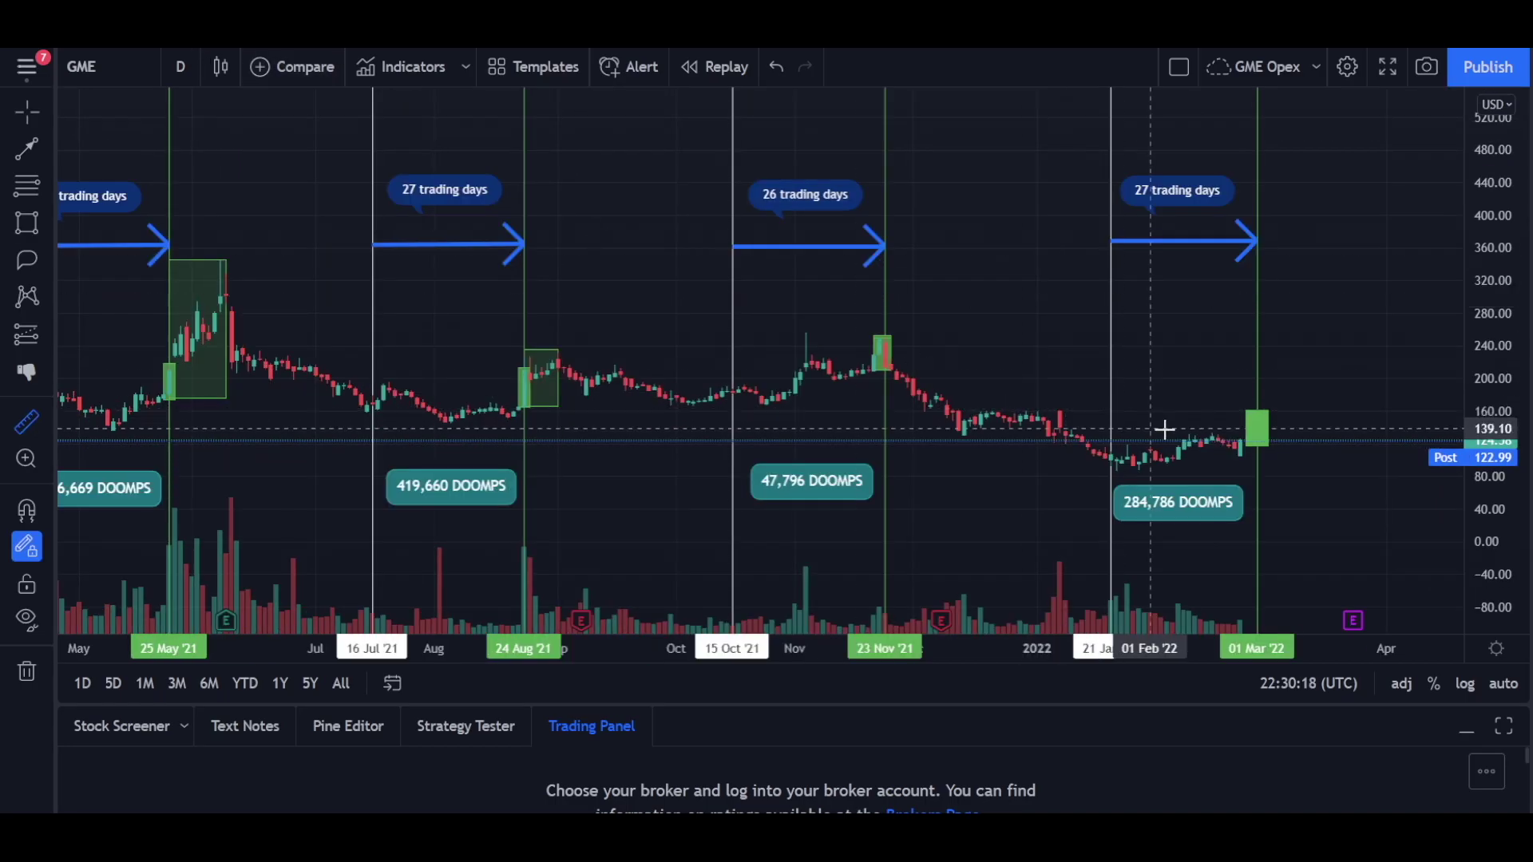
pyautogui.hscroll(5, 1122, 418)
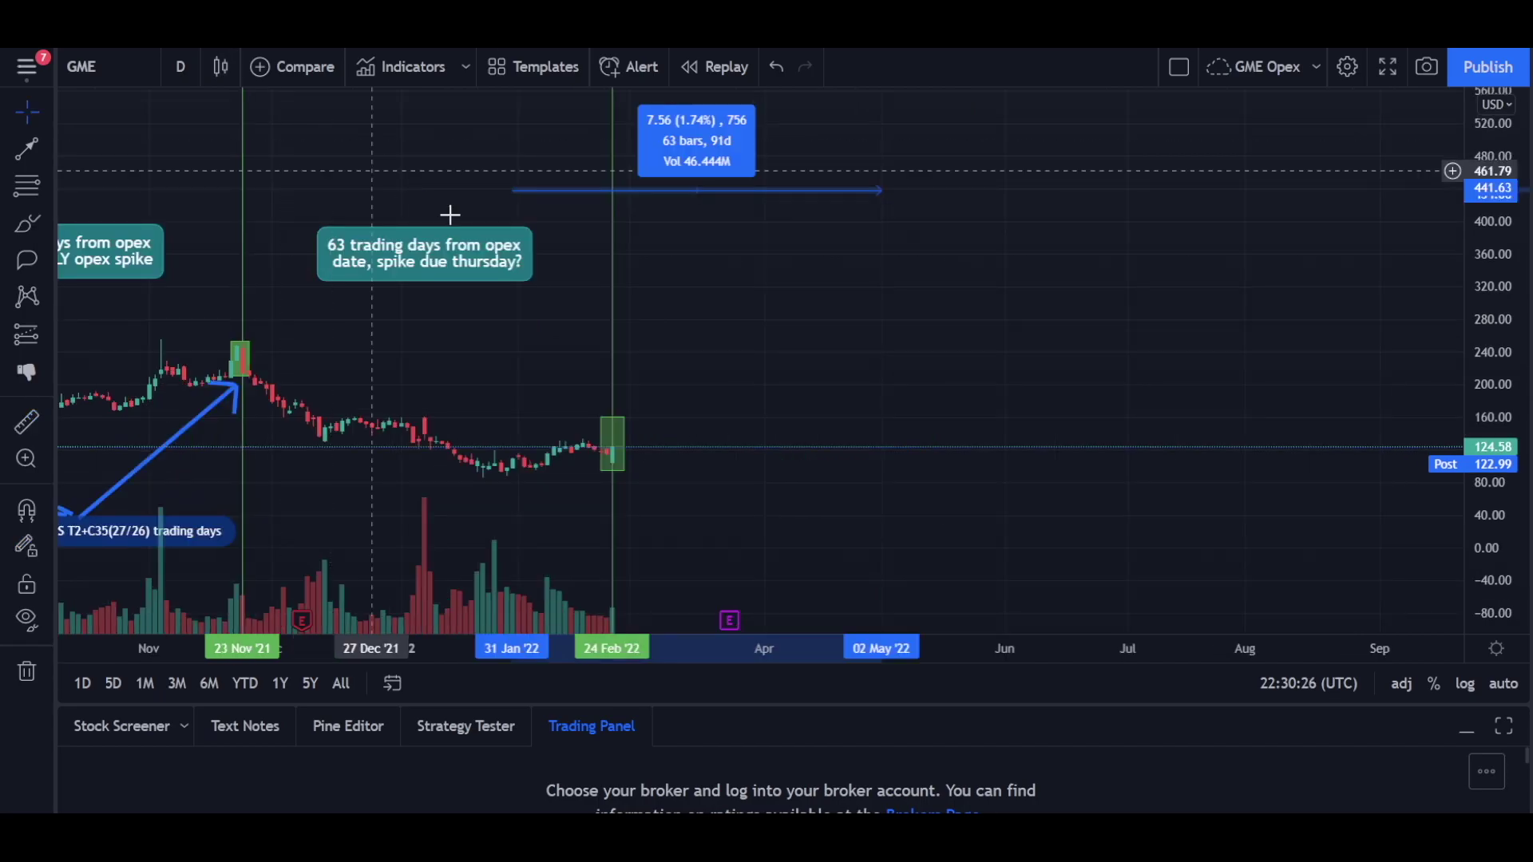
pyautogui.scroll(5, 551, 349)
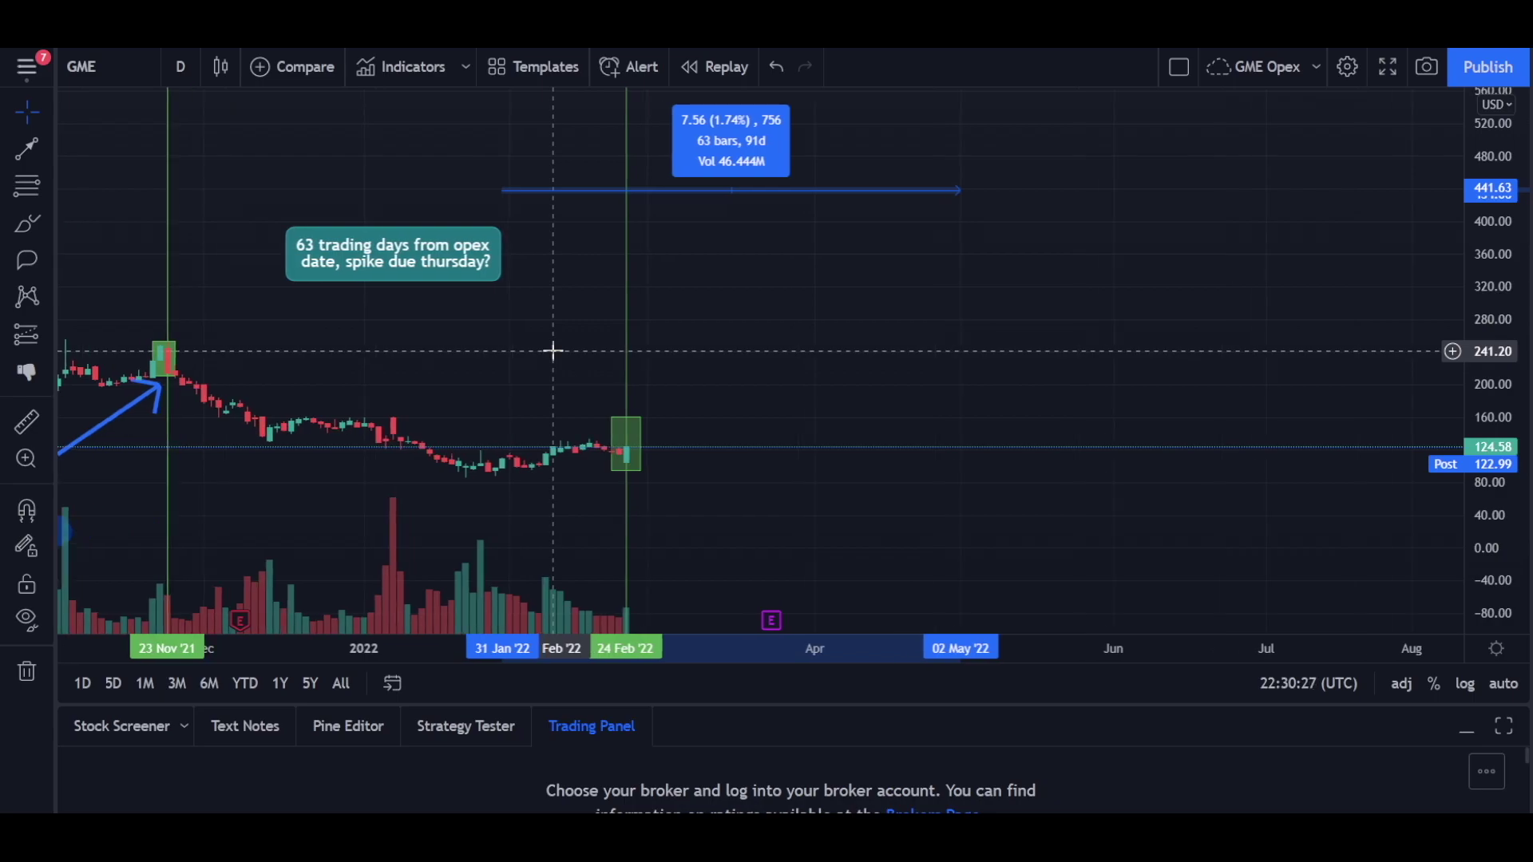
# - Examine the trading-day spacing between the marked opex dates of 24 August, 23 November and 24 February
pyautogui.scroll(2, 551, 349)
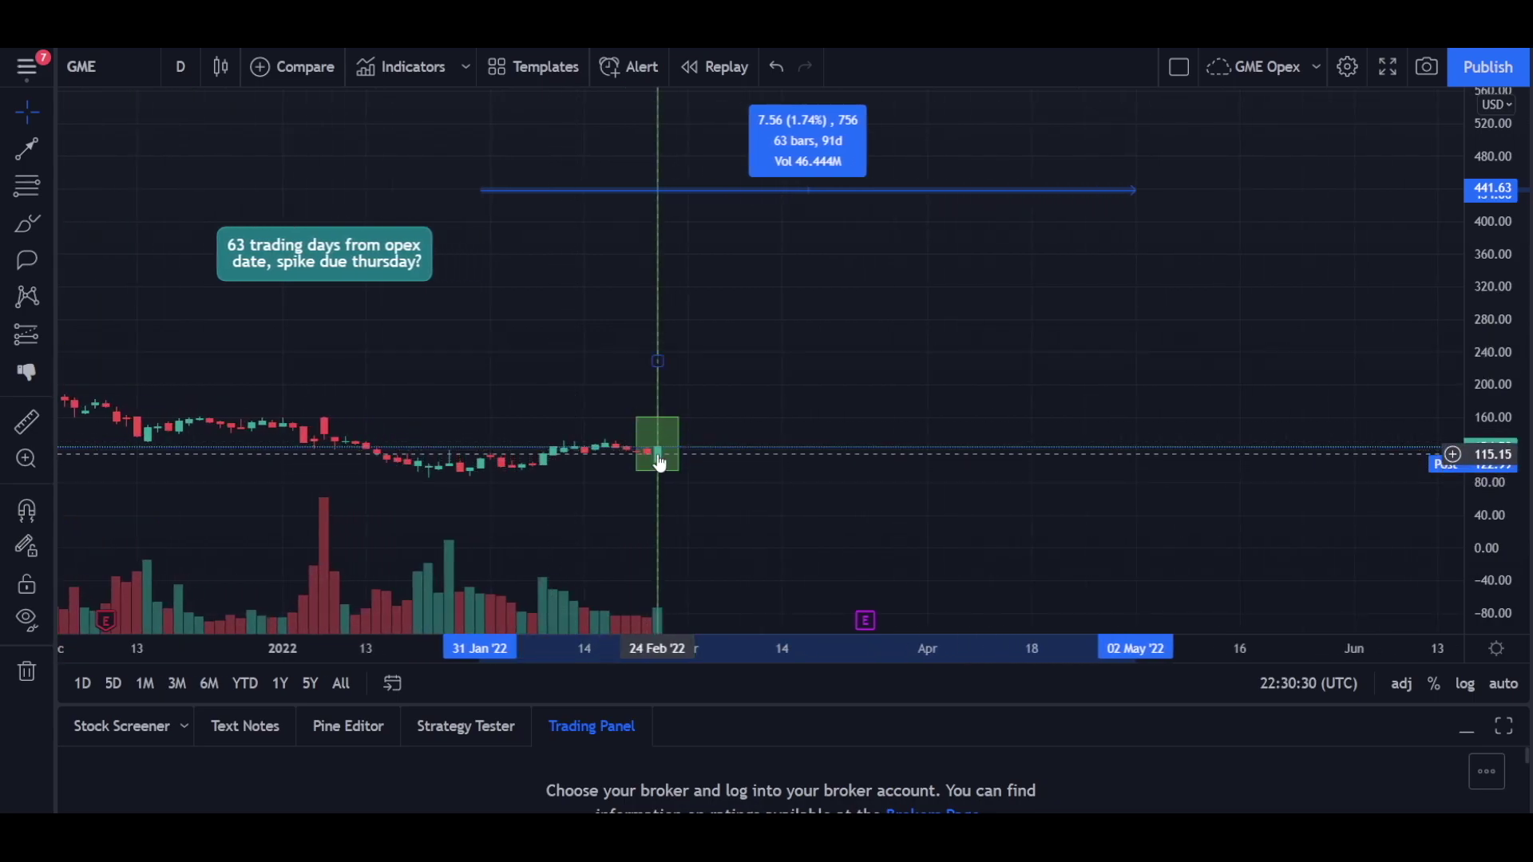
pyautogui.hscroll(-10, 390, 376)
pyautogui.scroll(-1, 390, 376)
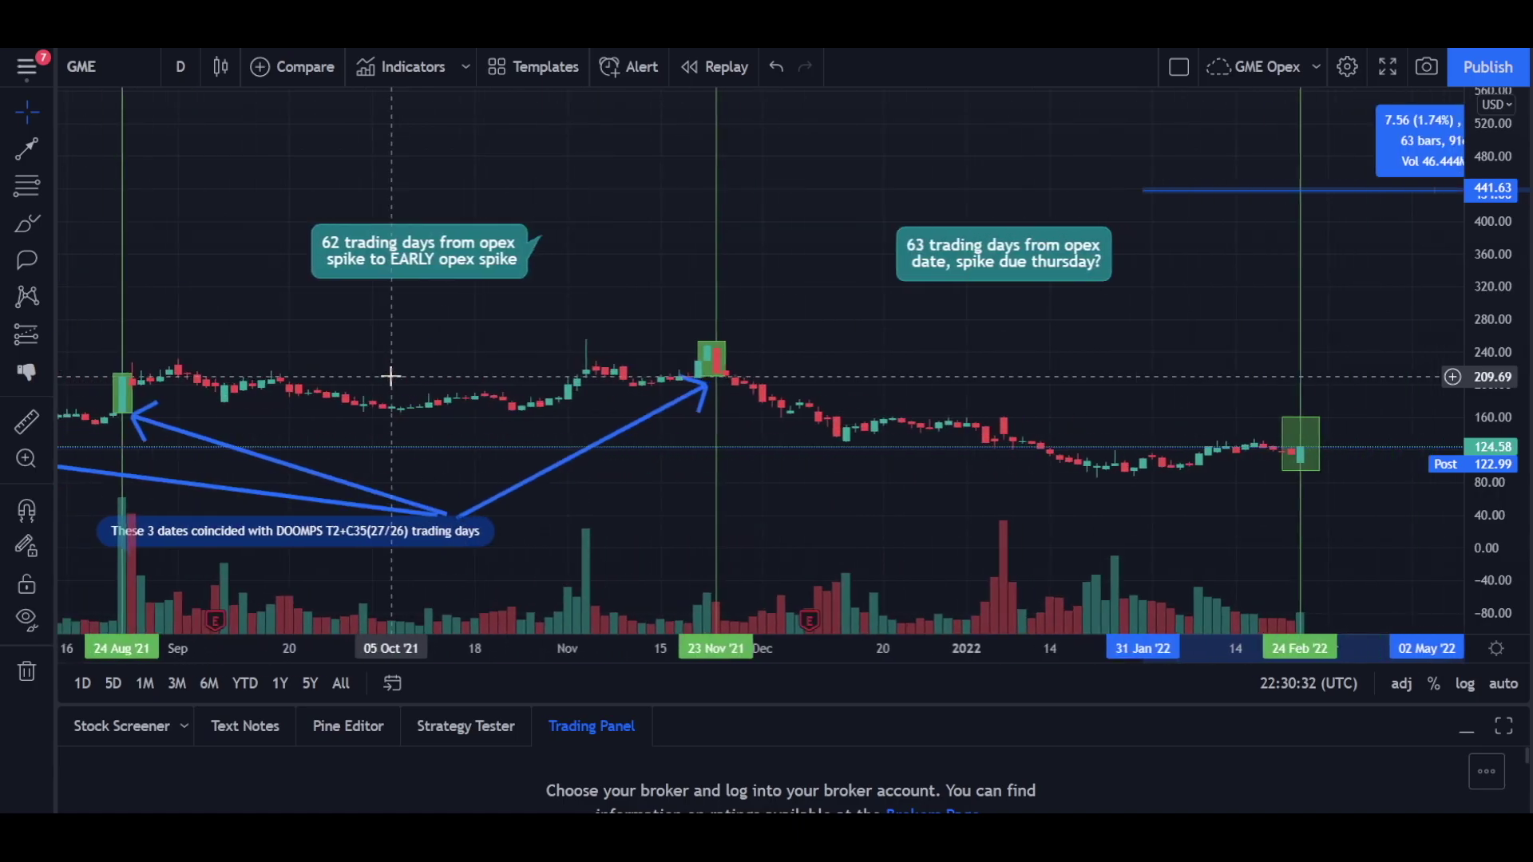
pyautogui.hscroll(-1, 303, 367)
pyautogui.hscroll(-4, 302, 367)
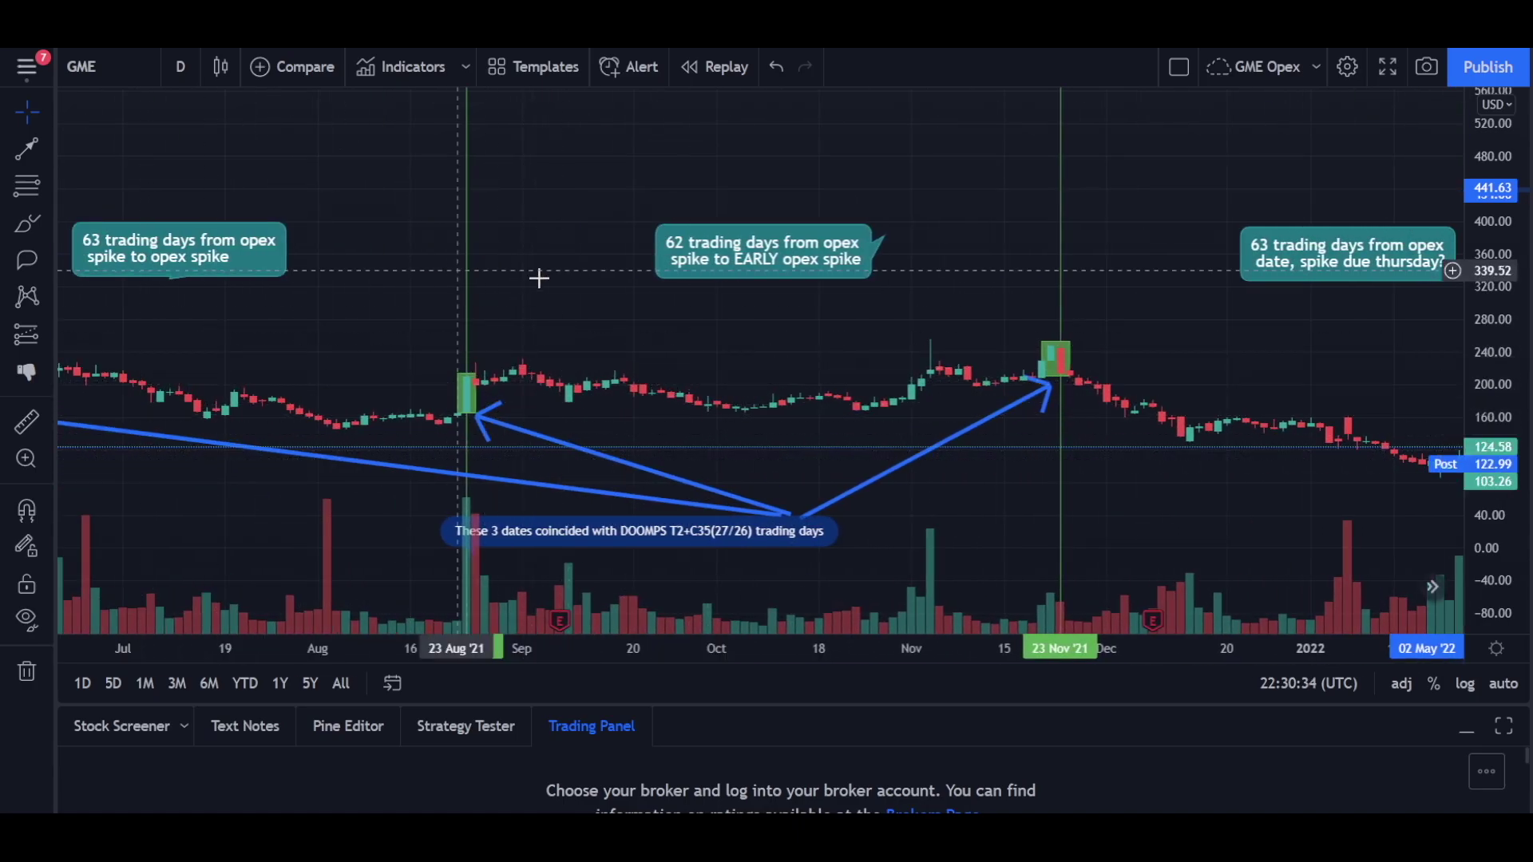
pyautogui.hscroll(2, 896, 327)
pyautogui.hscroll(10, 895, 327)
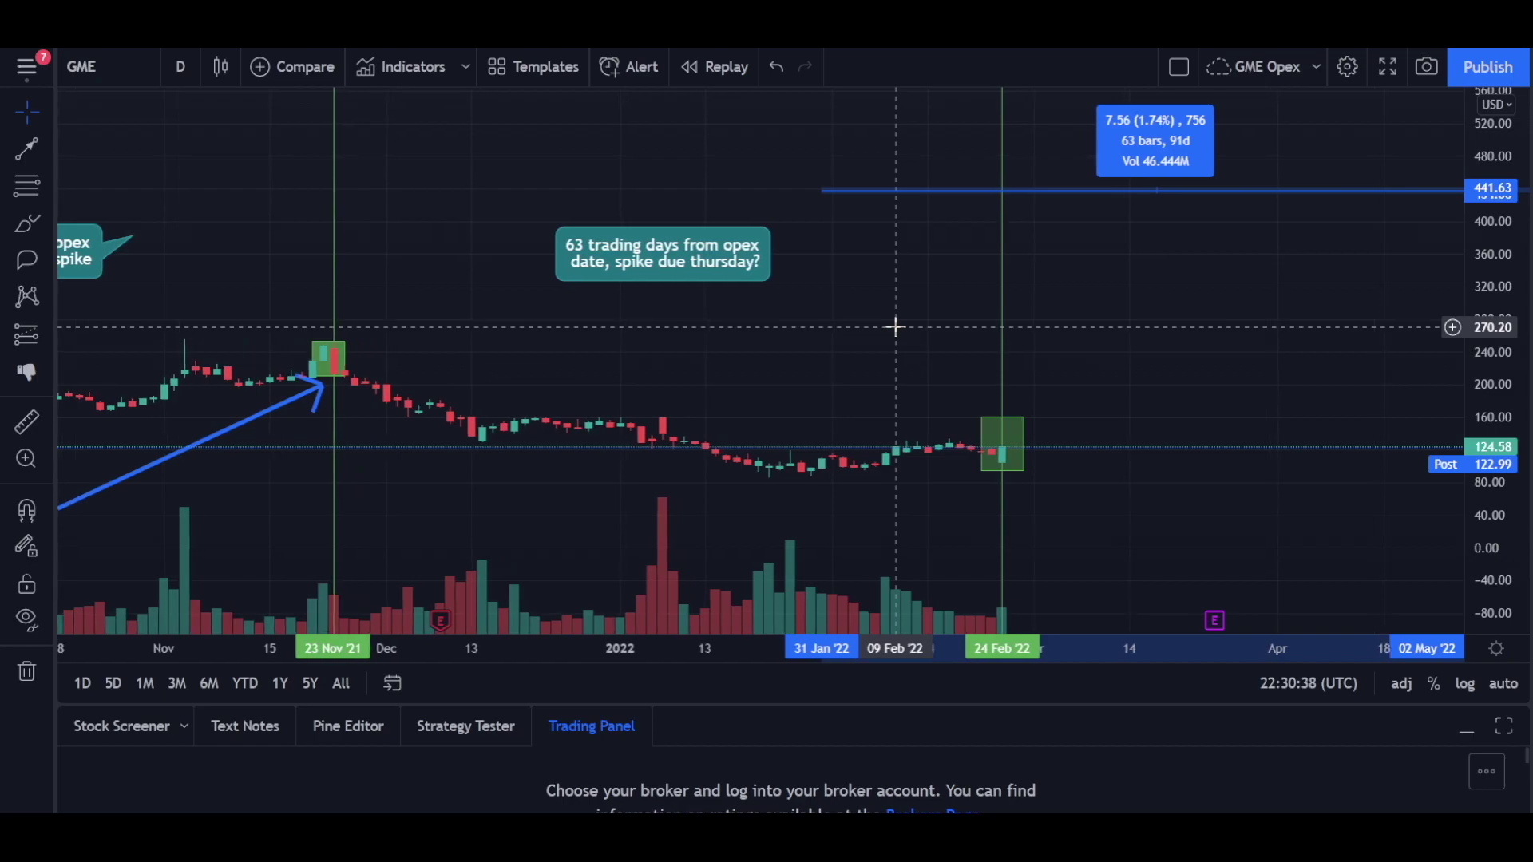
pyautogui.hscroll(-4, 895, 327)
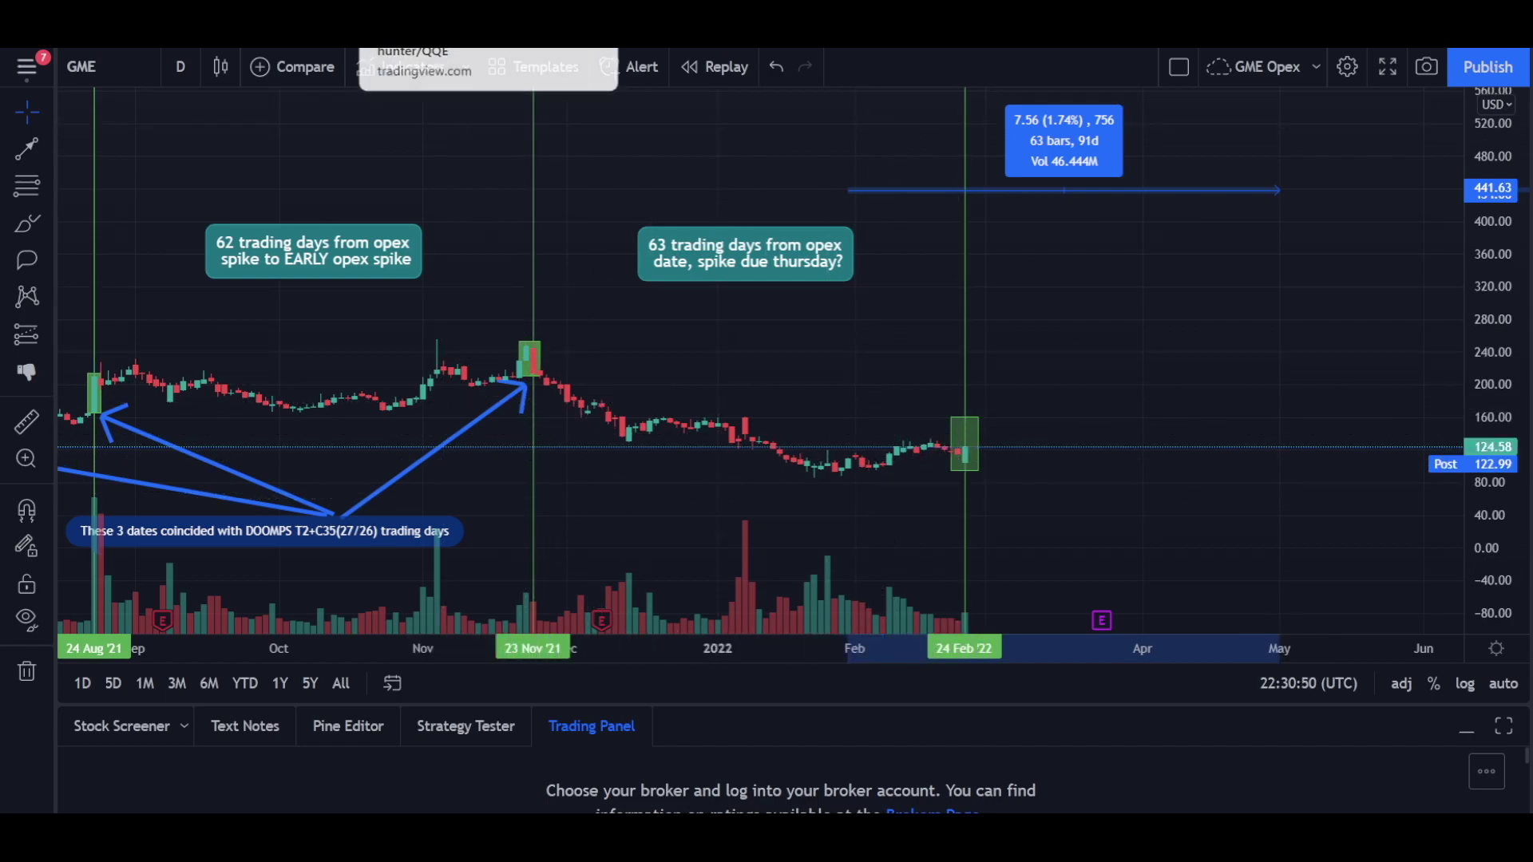
# - Switch to the BOOM hunter/QQE chart, try a six-month range and reload the page without saving
pyautogui.click(471, 24)
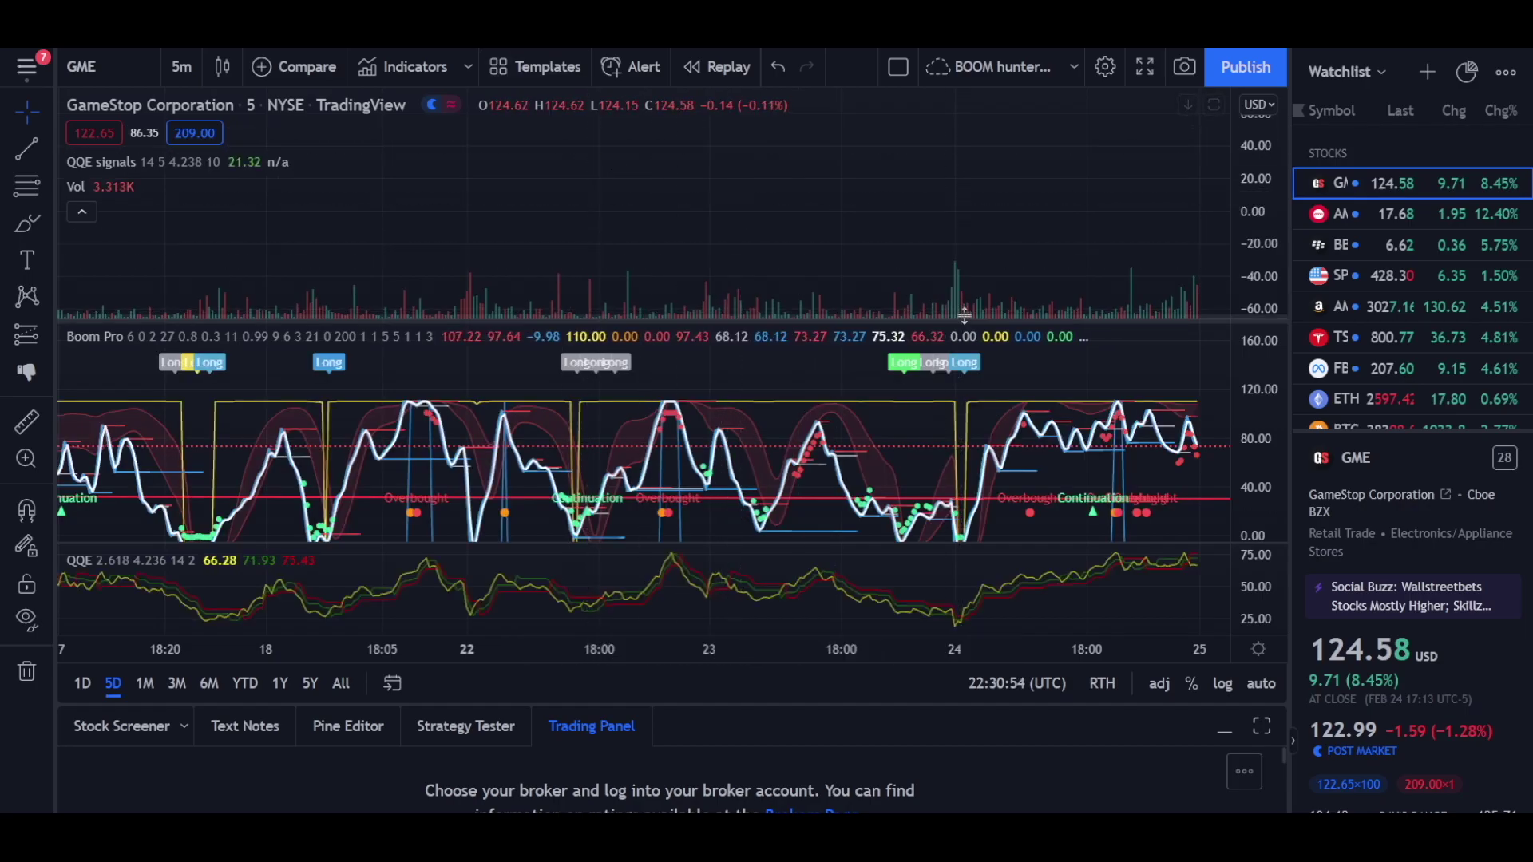
pyautogui.moveTo(1243, 298); pyautogui.dragTo(1239, 174)
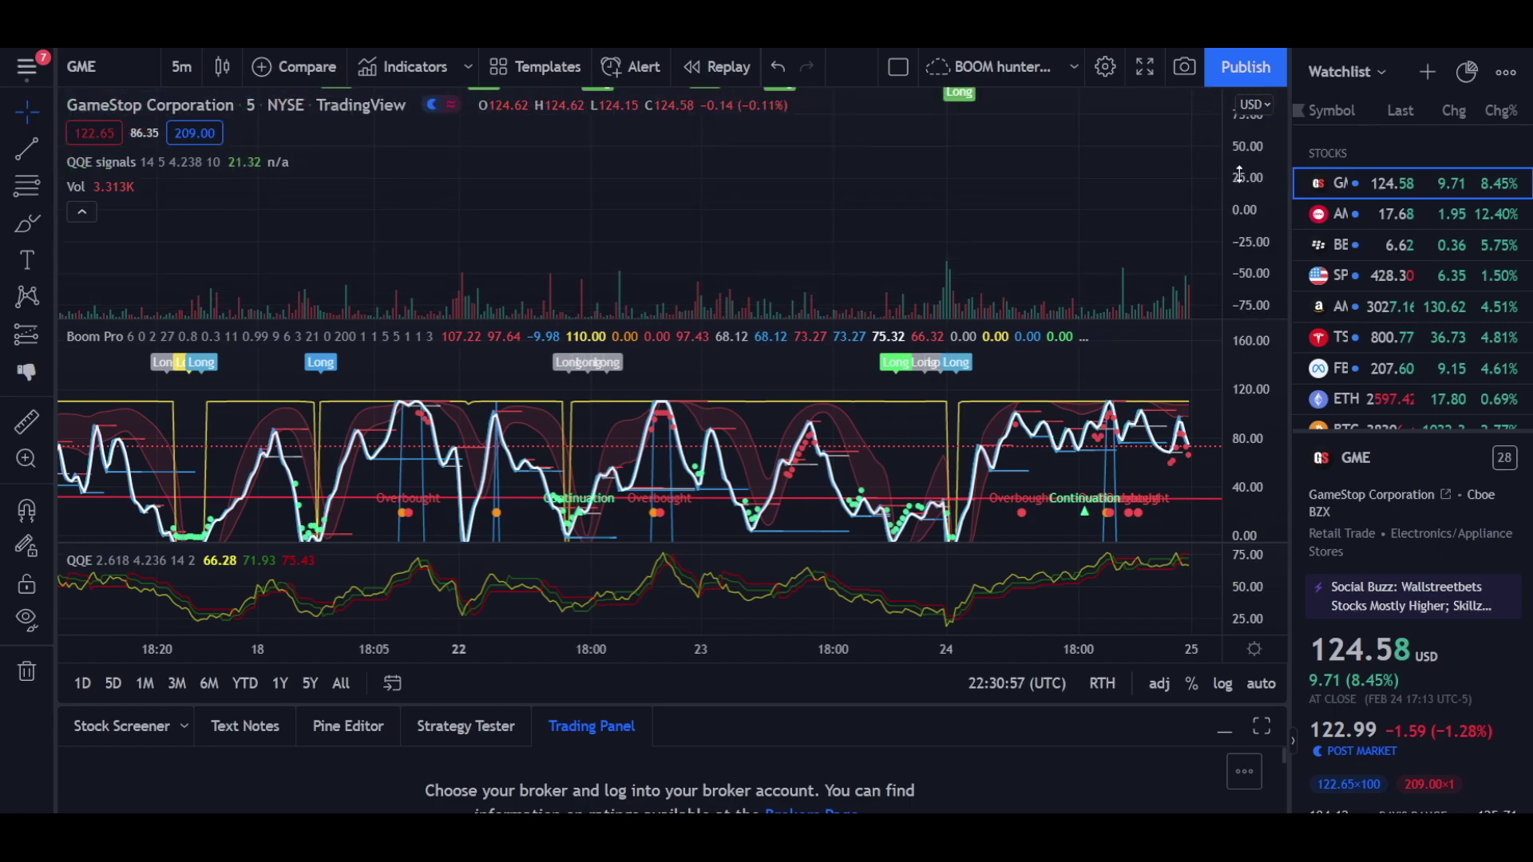
pyautogui.click(210, 683)
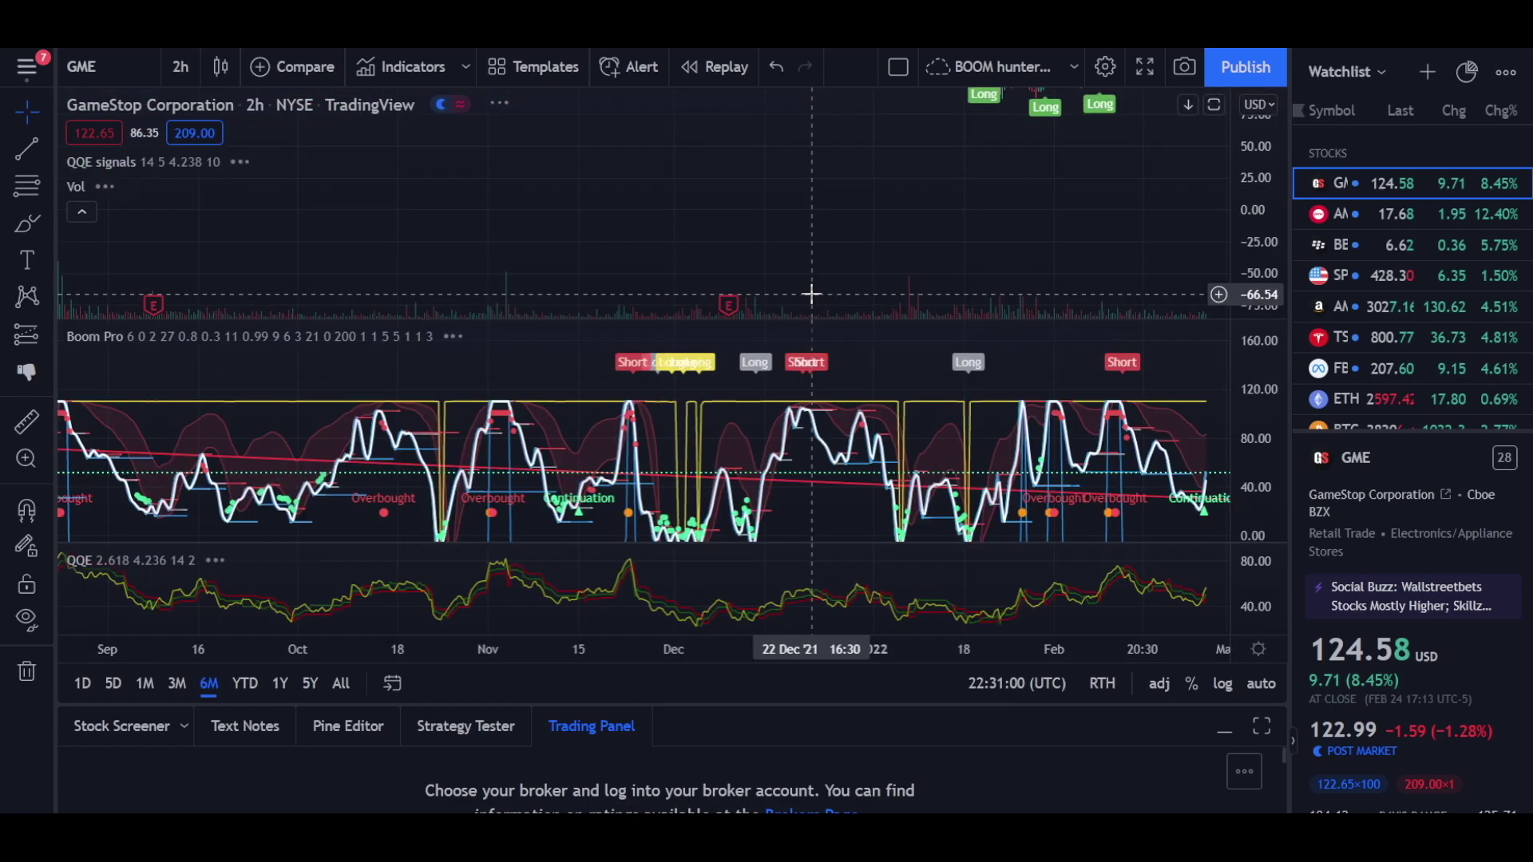
pyautogui.press('F5')
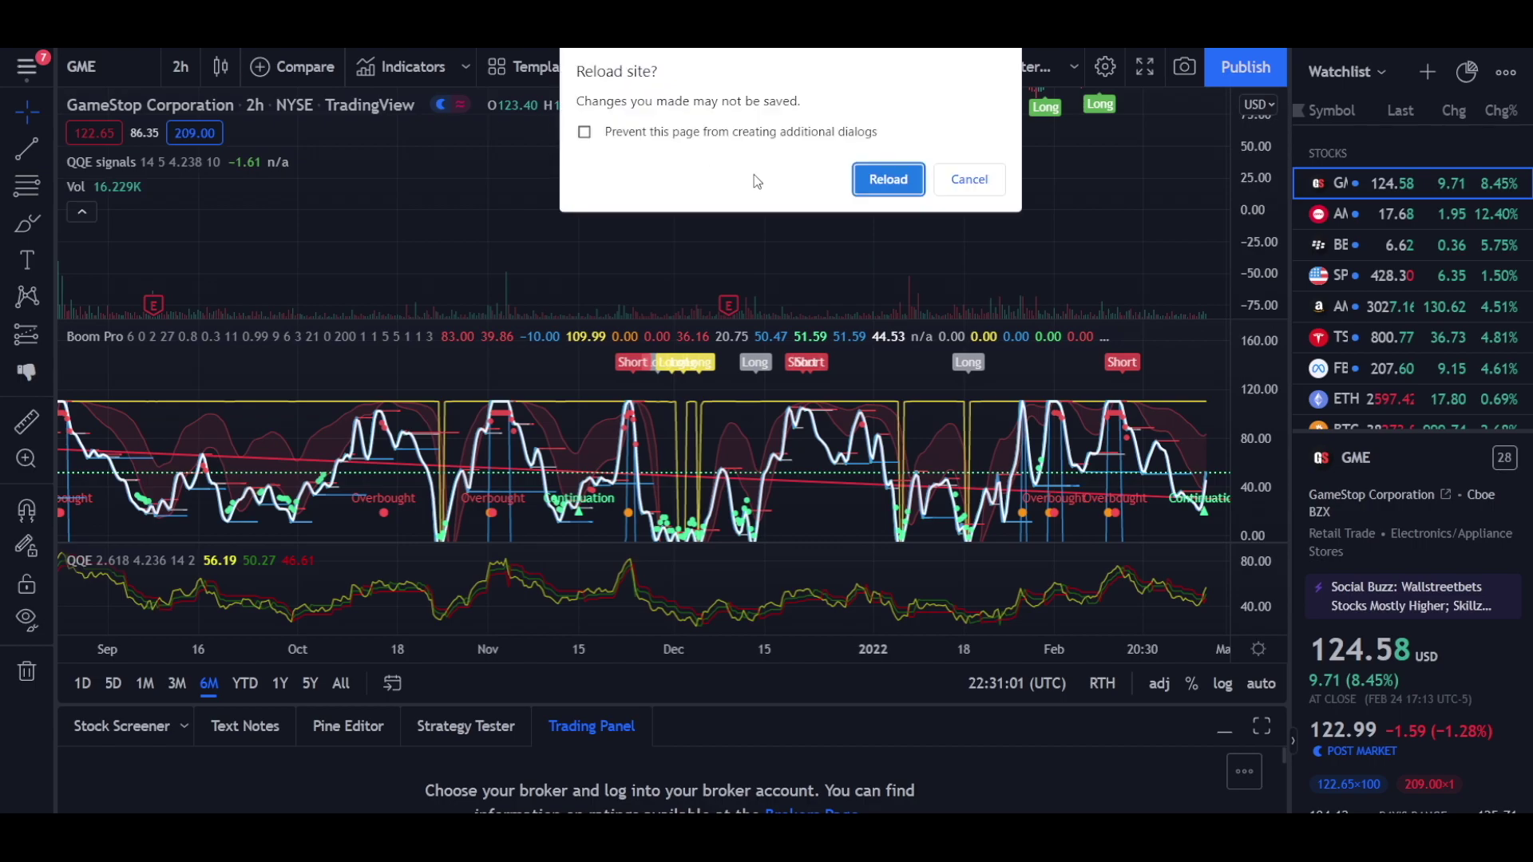
pyautogui.click(859, 176)
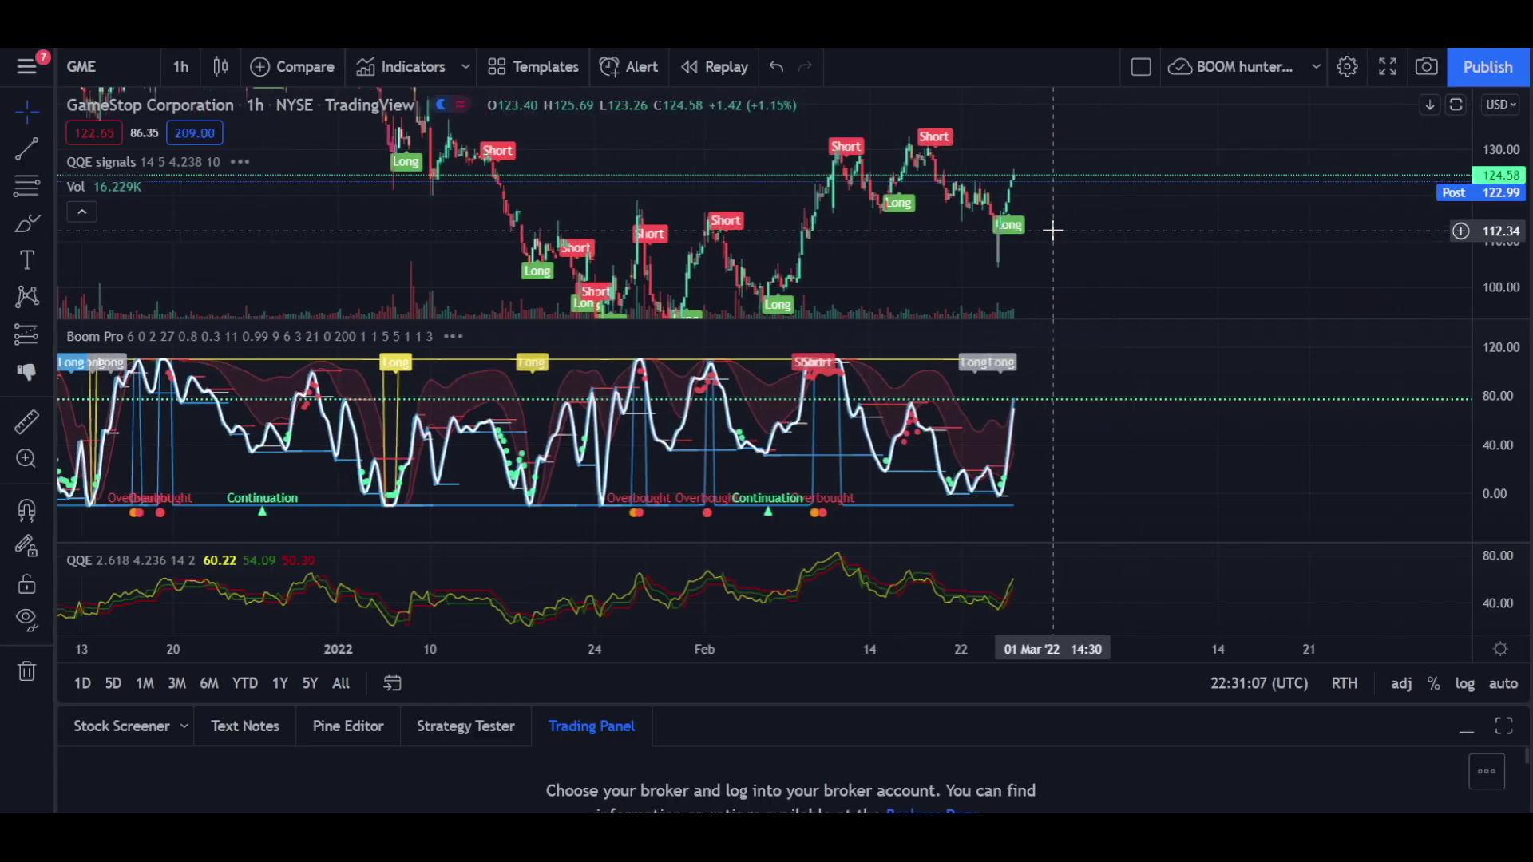
# - Examine the recent price signals, Boom Pro and QQE indicators on the one-hour chart up to 24 February
pyautogui.scroll(1, 1052, 230)
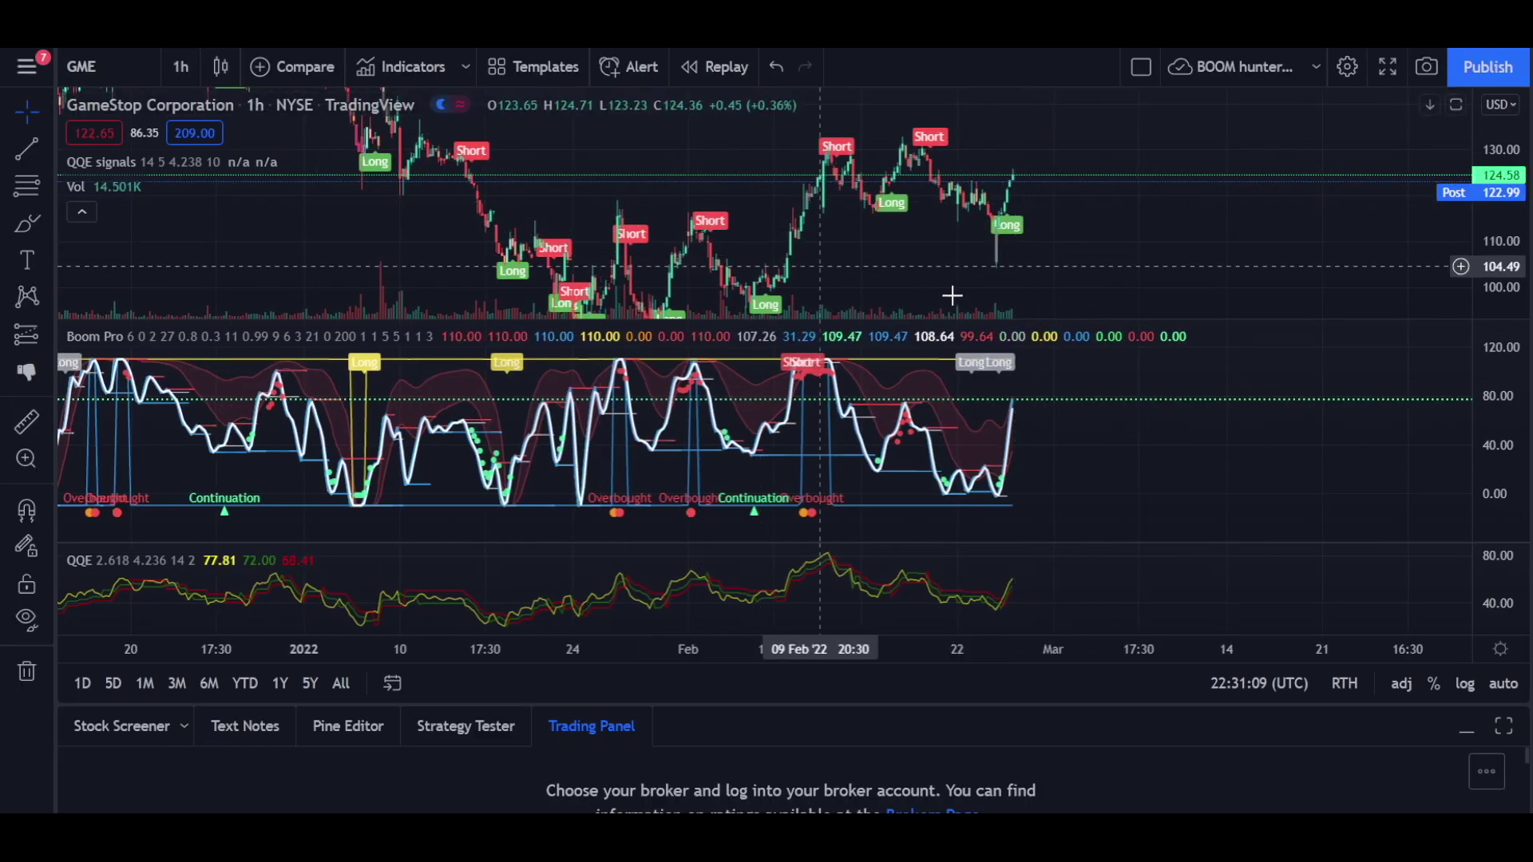
pyautogui.scroll(4, 952, 295)
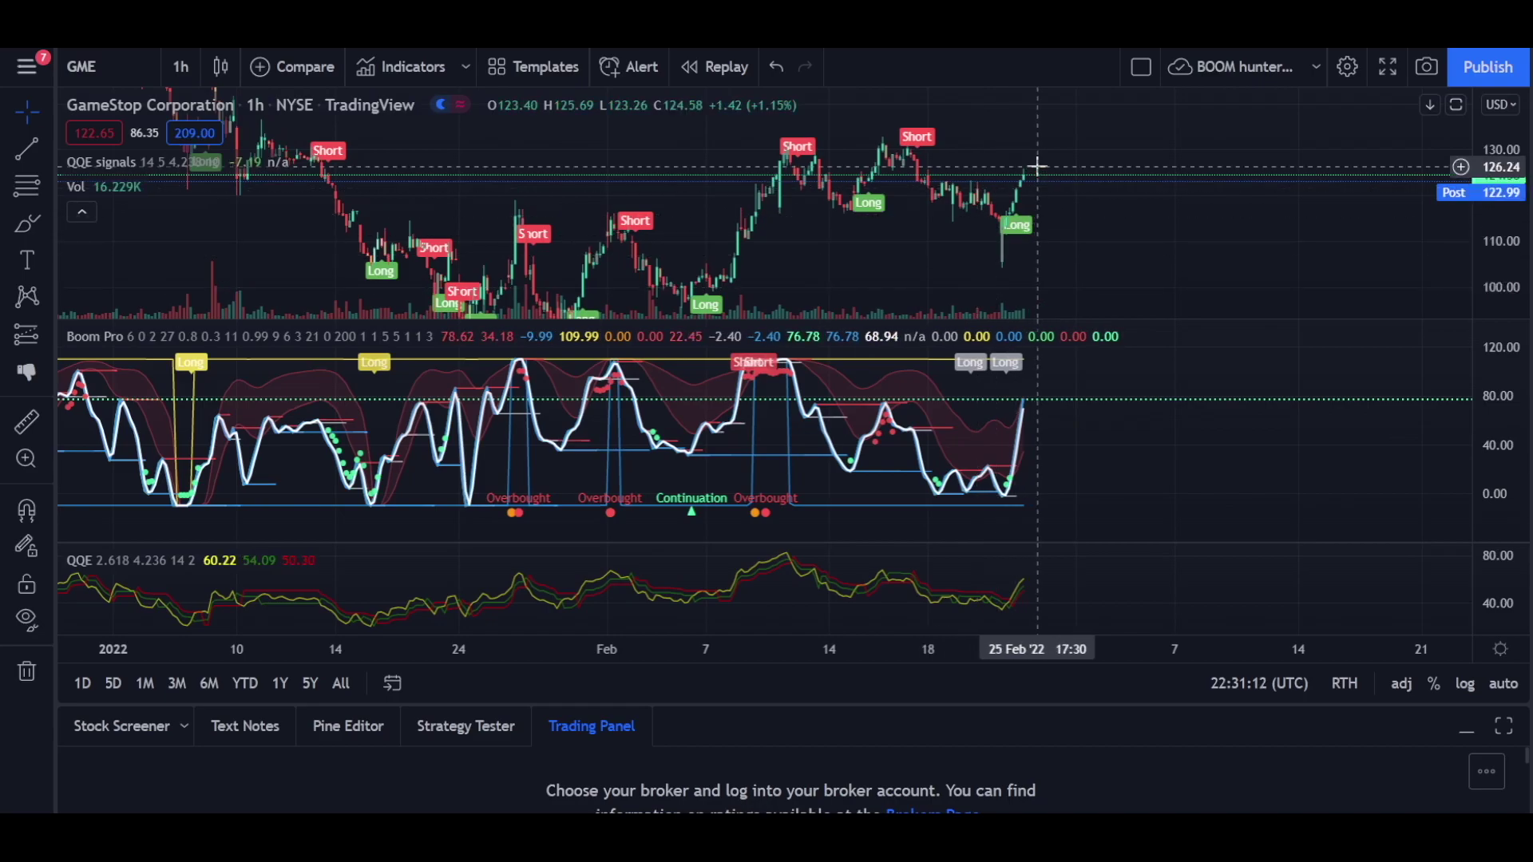
pyautogui.scroll(4, 1018, 431)
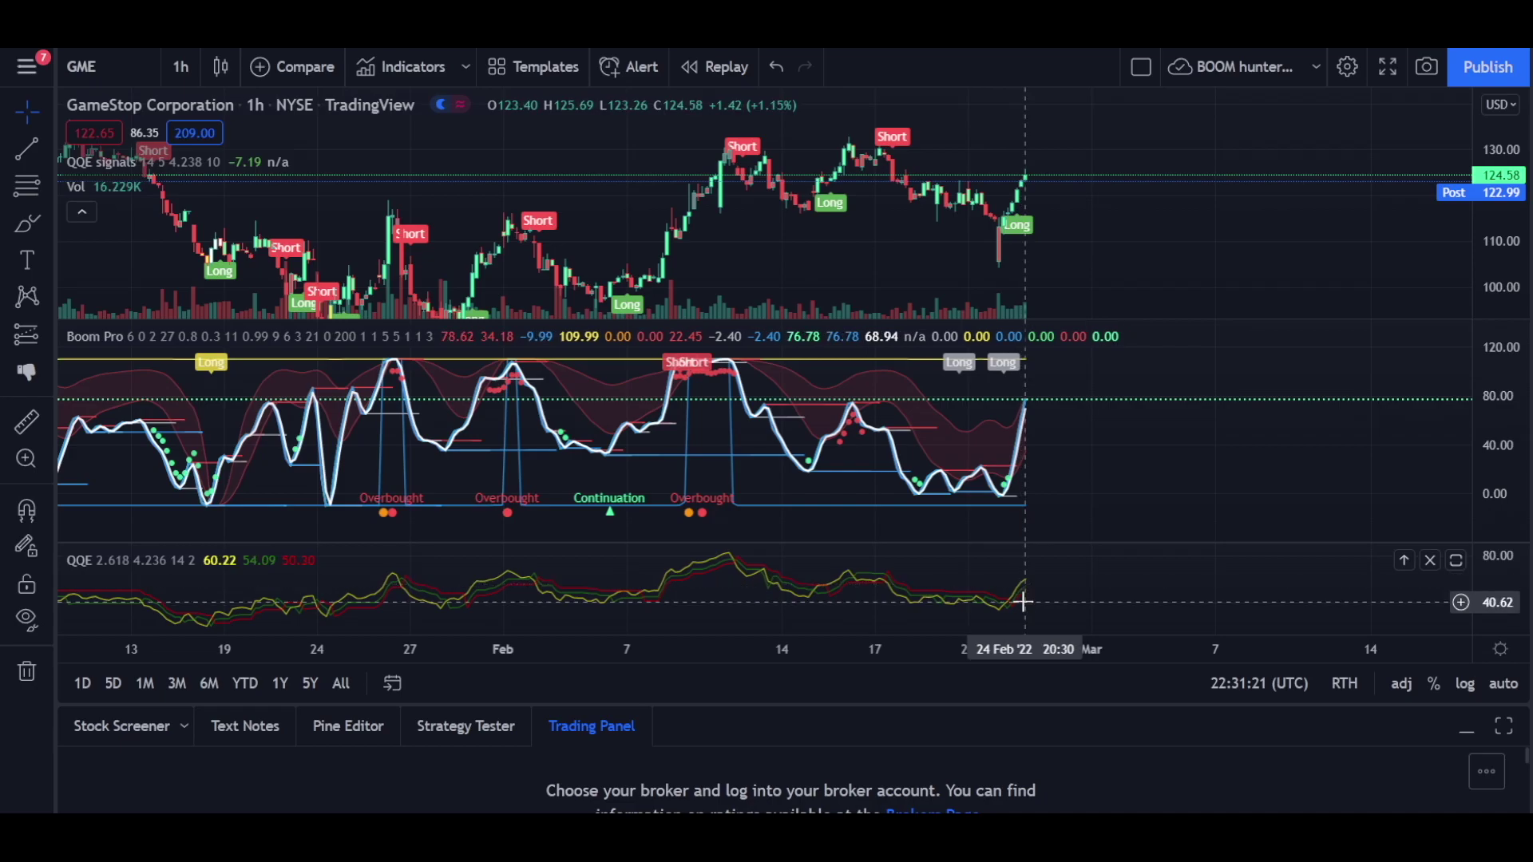
pyautogui.scroll(3, 1022, 602)
pyautogui.scroll(1, 1023, 602)
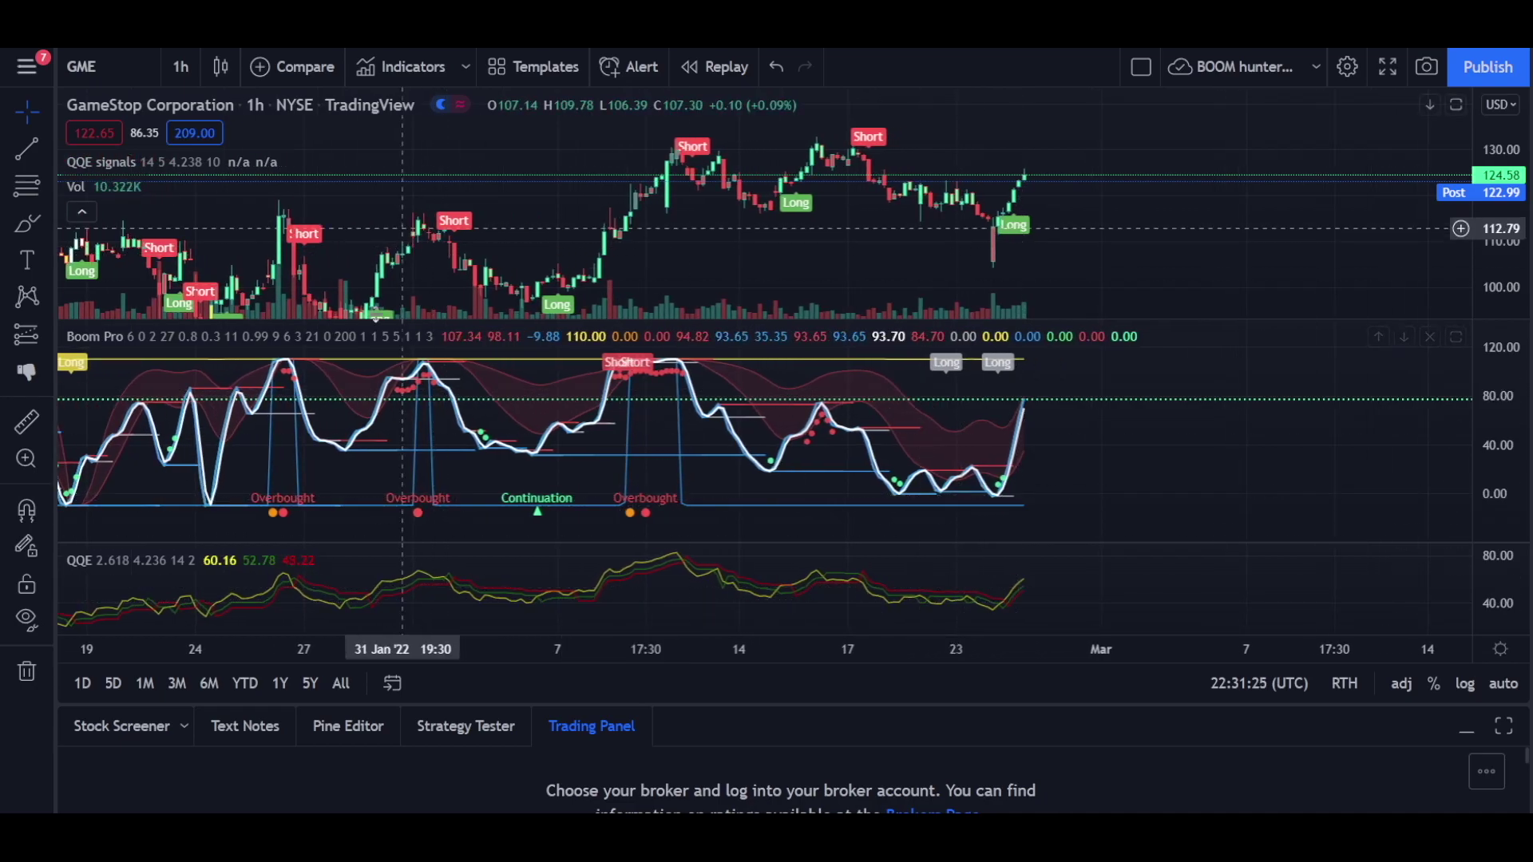
# - Show the six-month range with two-hour candles and examine the latest Boom Pro and QQE signals
pyautogui.click(209, 685)
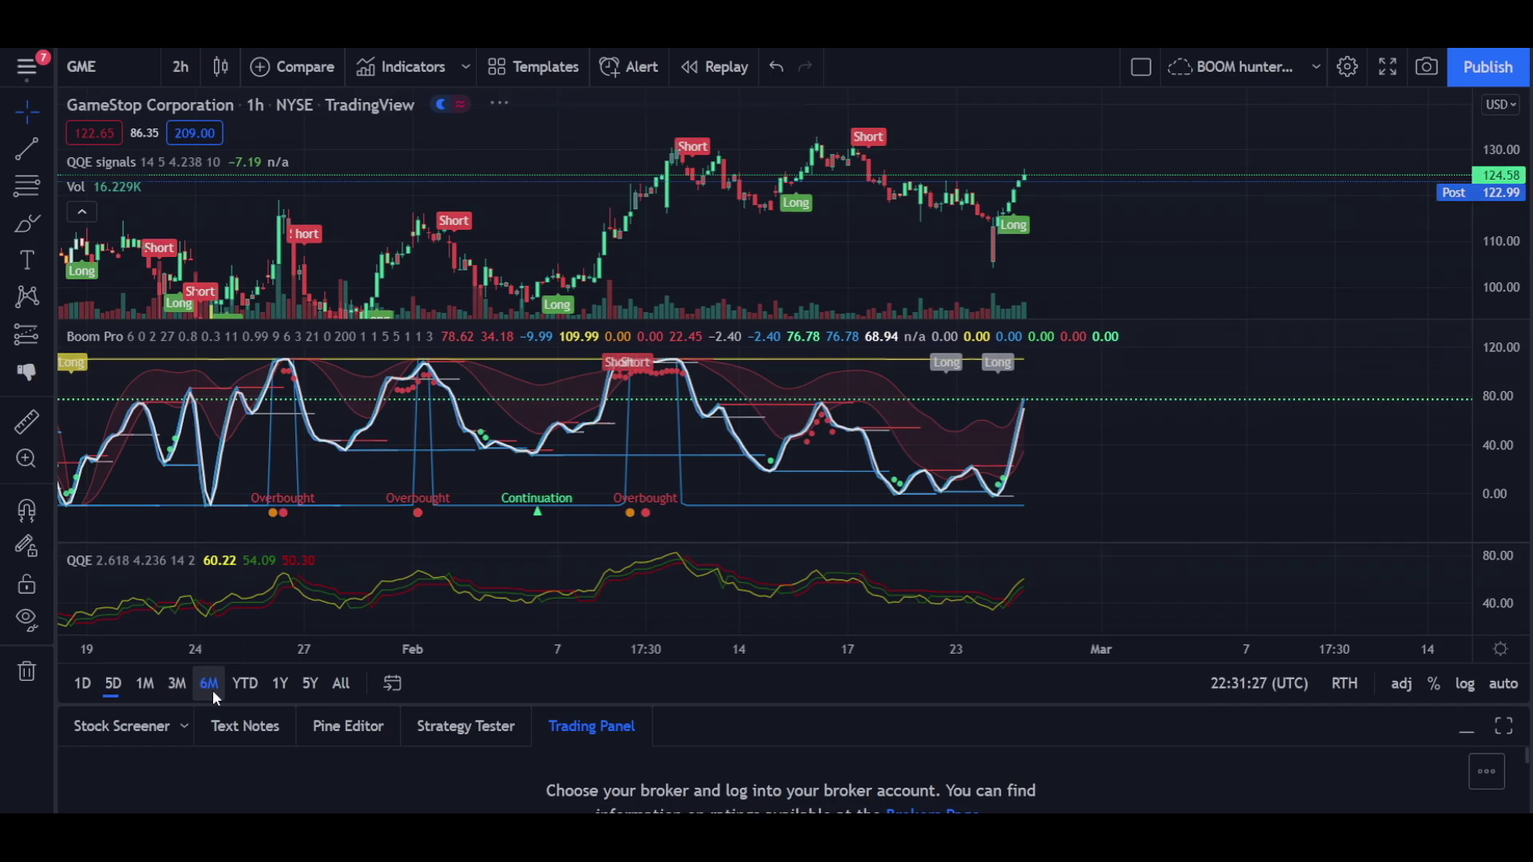
pyautogui.scroll(5, 1107, 231)
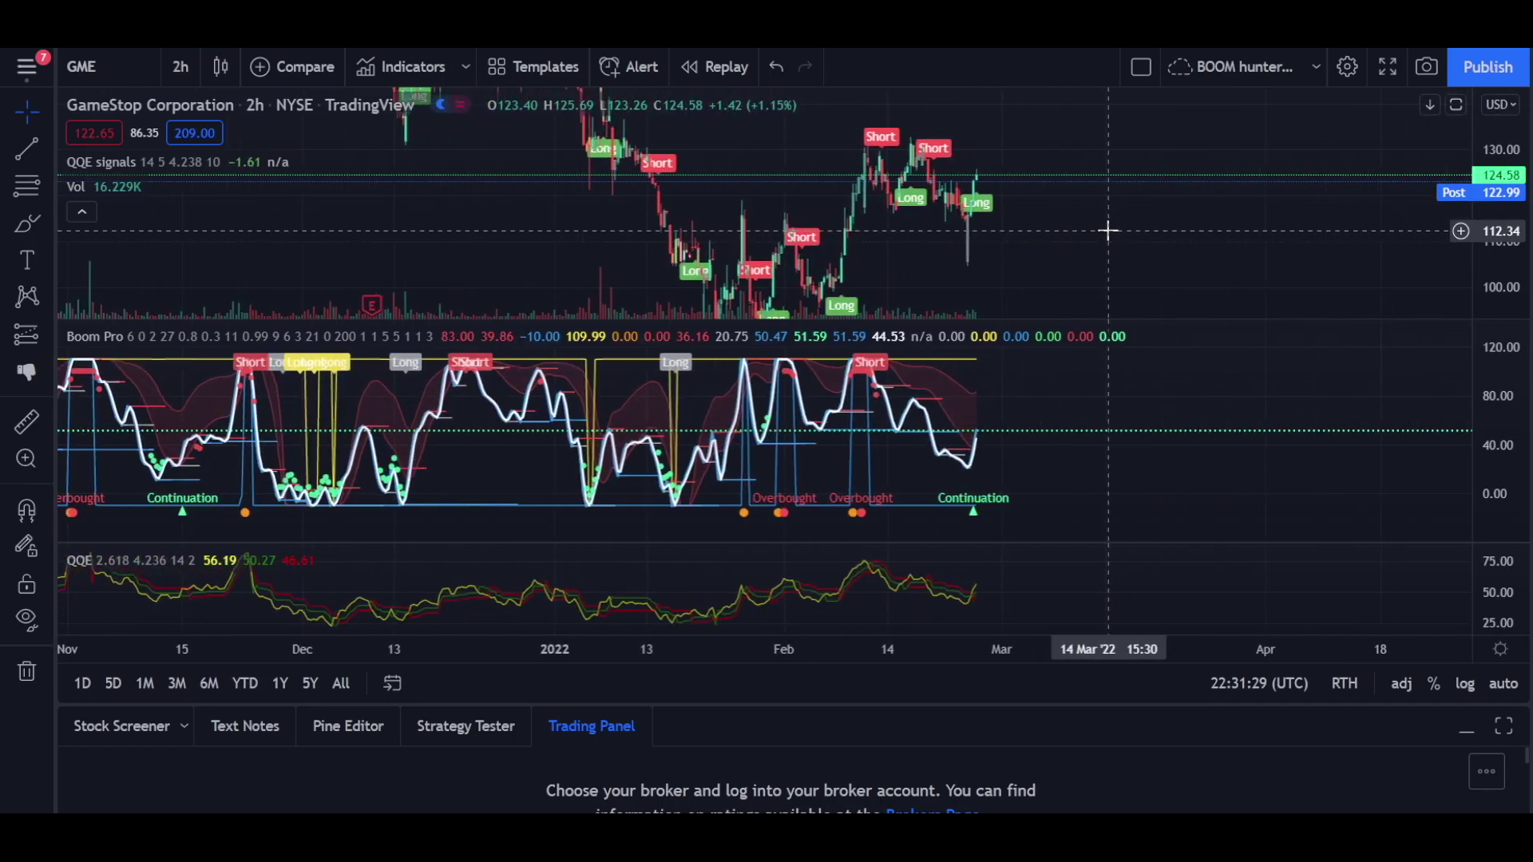
pyautogui.scroll(1, 1108, 231)
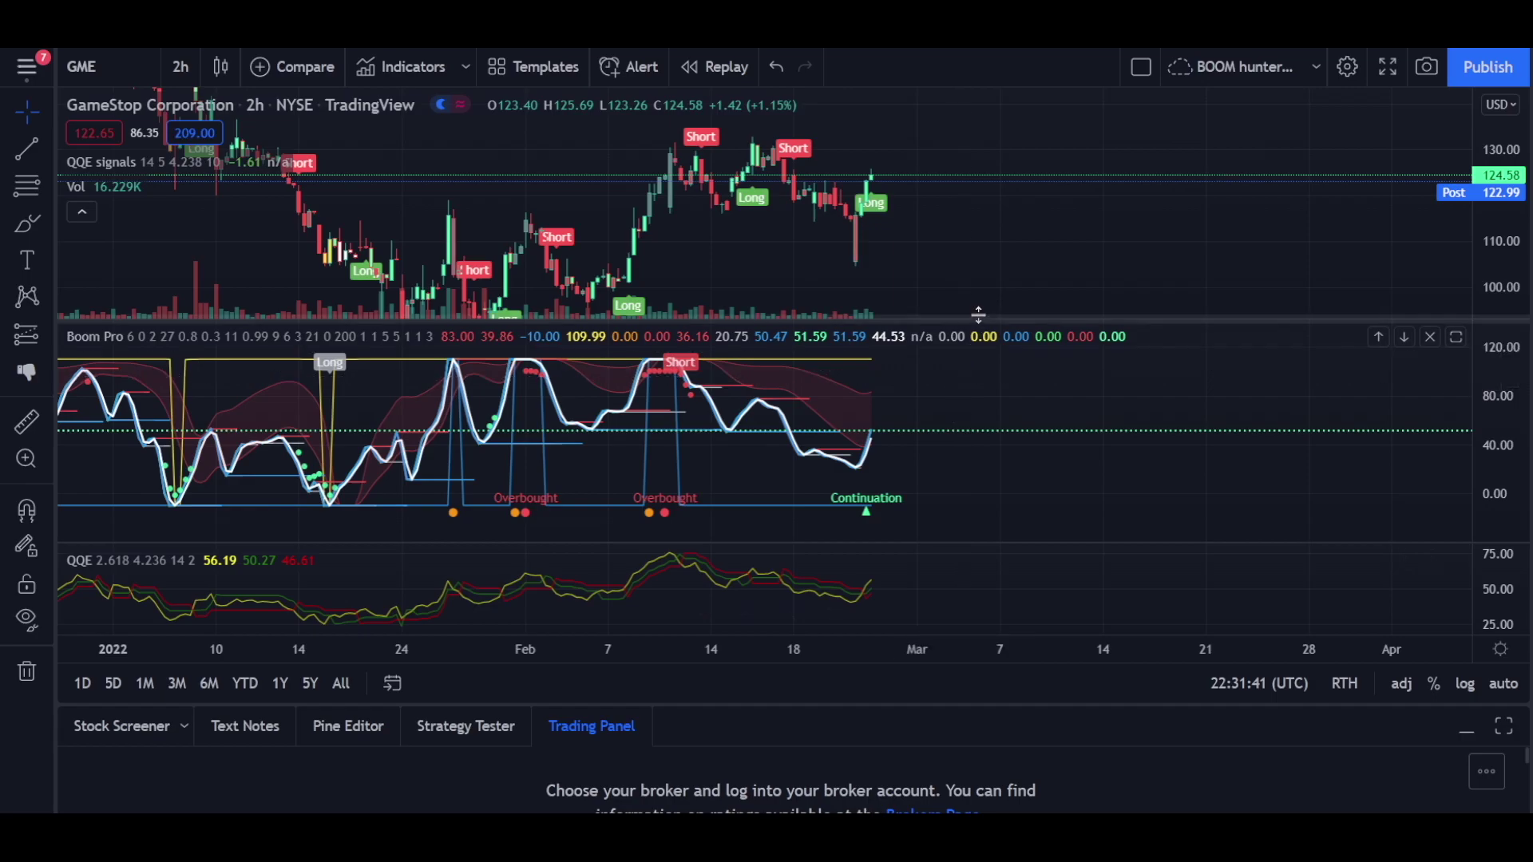
# - Show the five-year range with weekly candles and examine the latest QQE lines in an enlarged pane
pyautogui.scroll(-4, 880, 179)
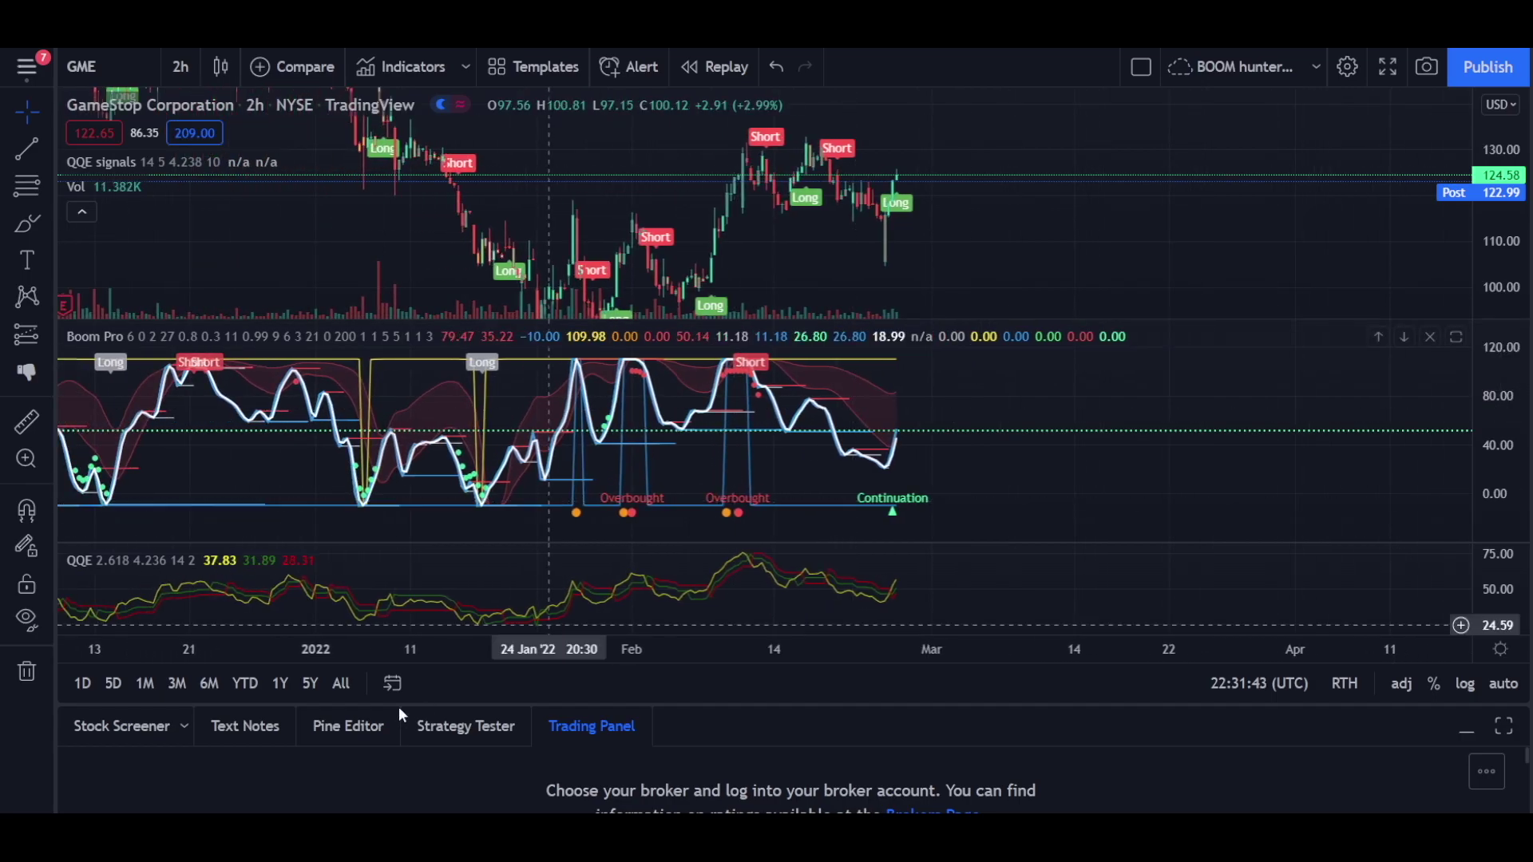
pyautogui.click(318, 683)
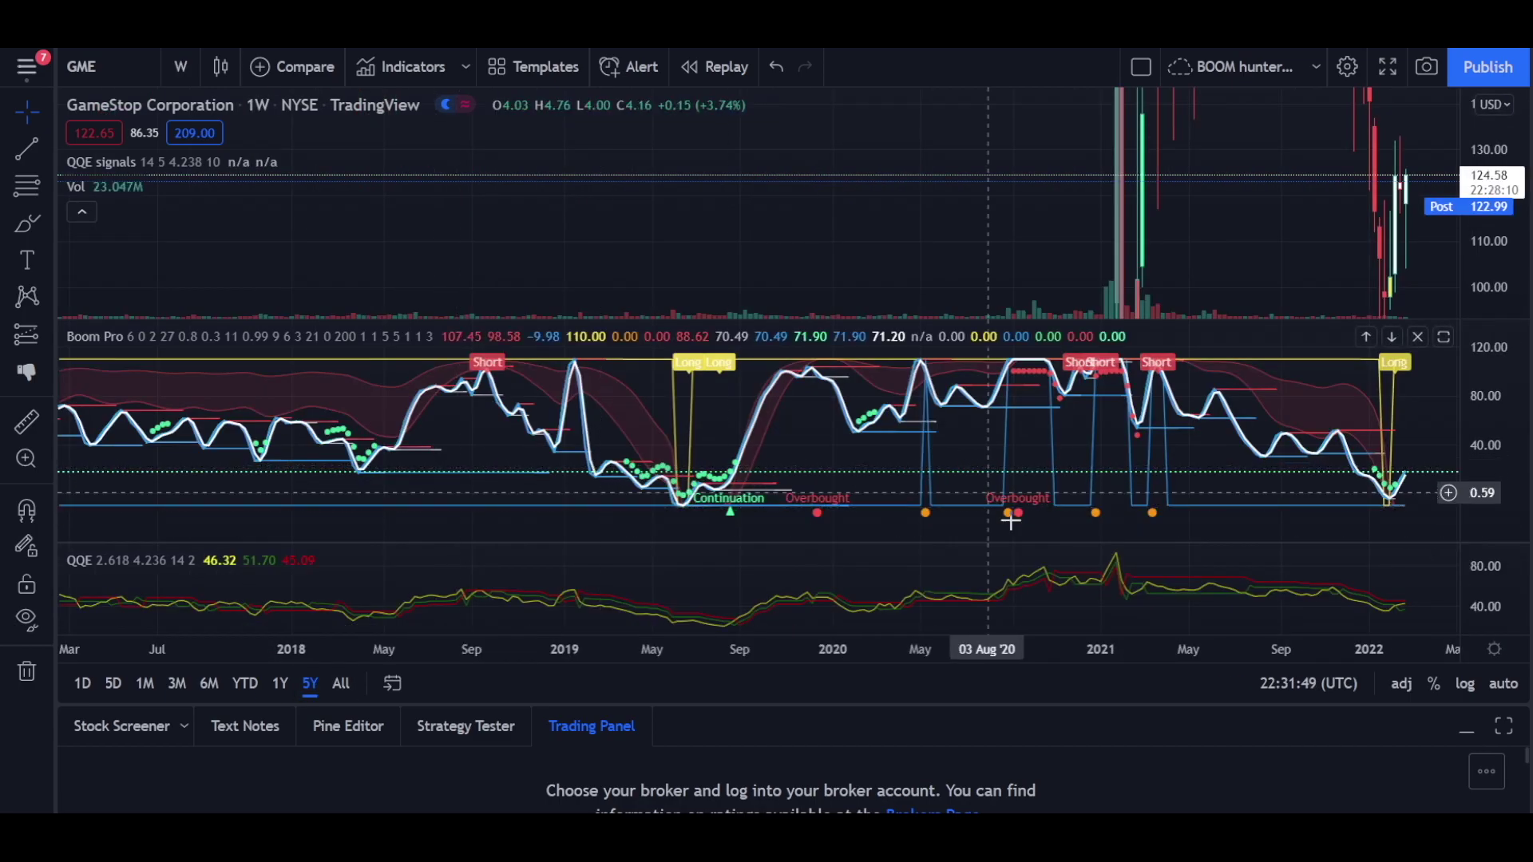
pyautogui.hscroll(7, 1153, 548)
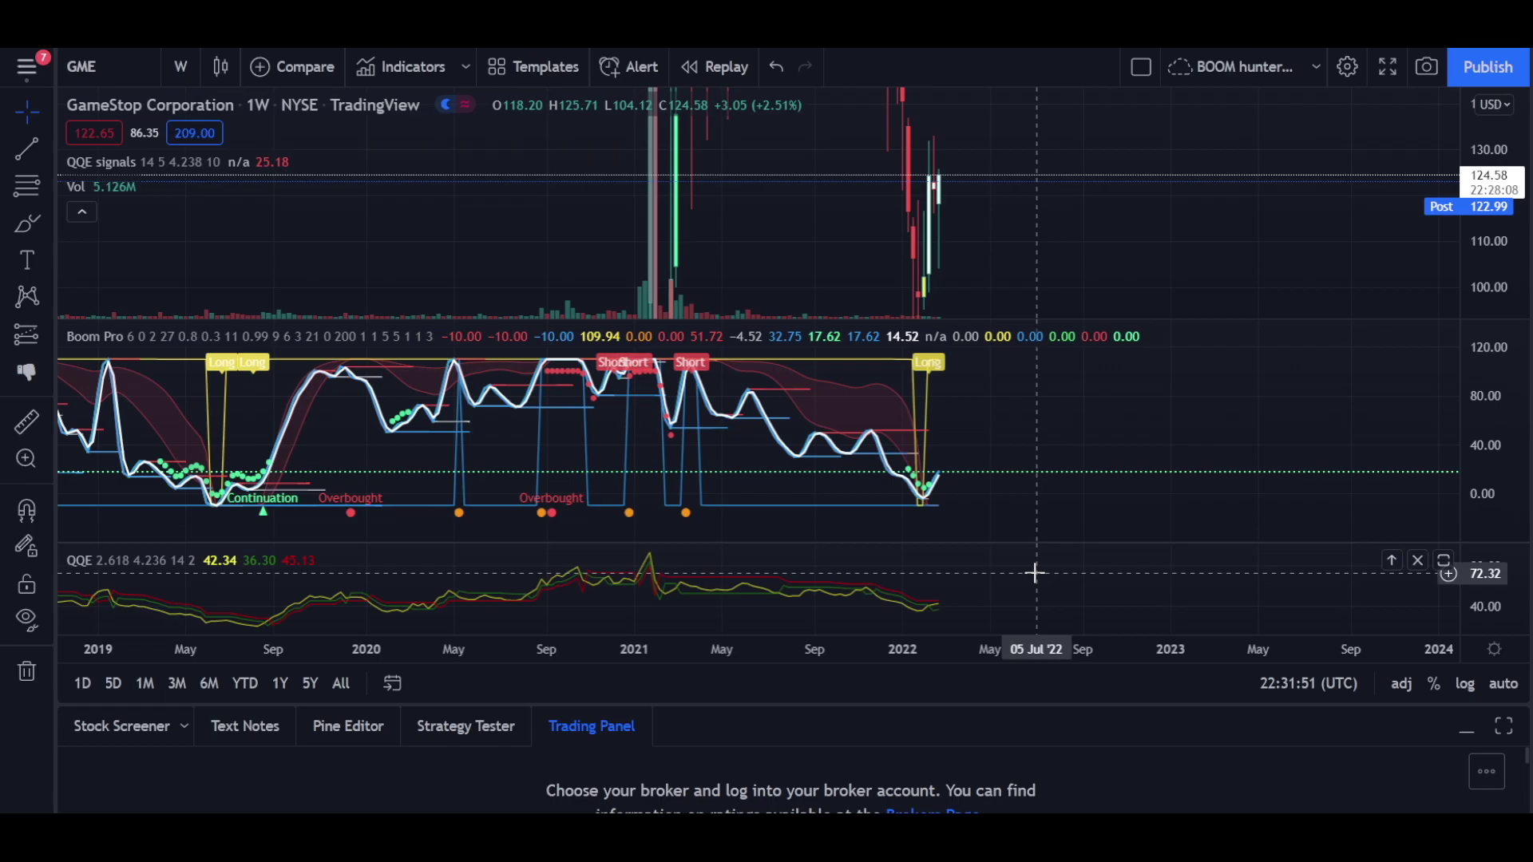
pyautogui.doubleClick(1034, 573)
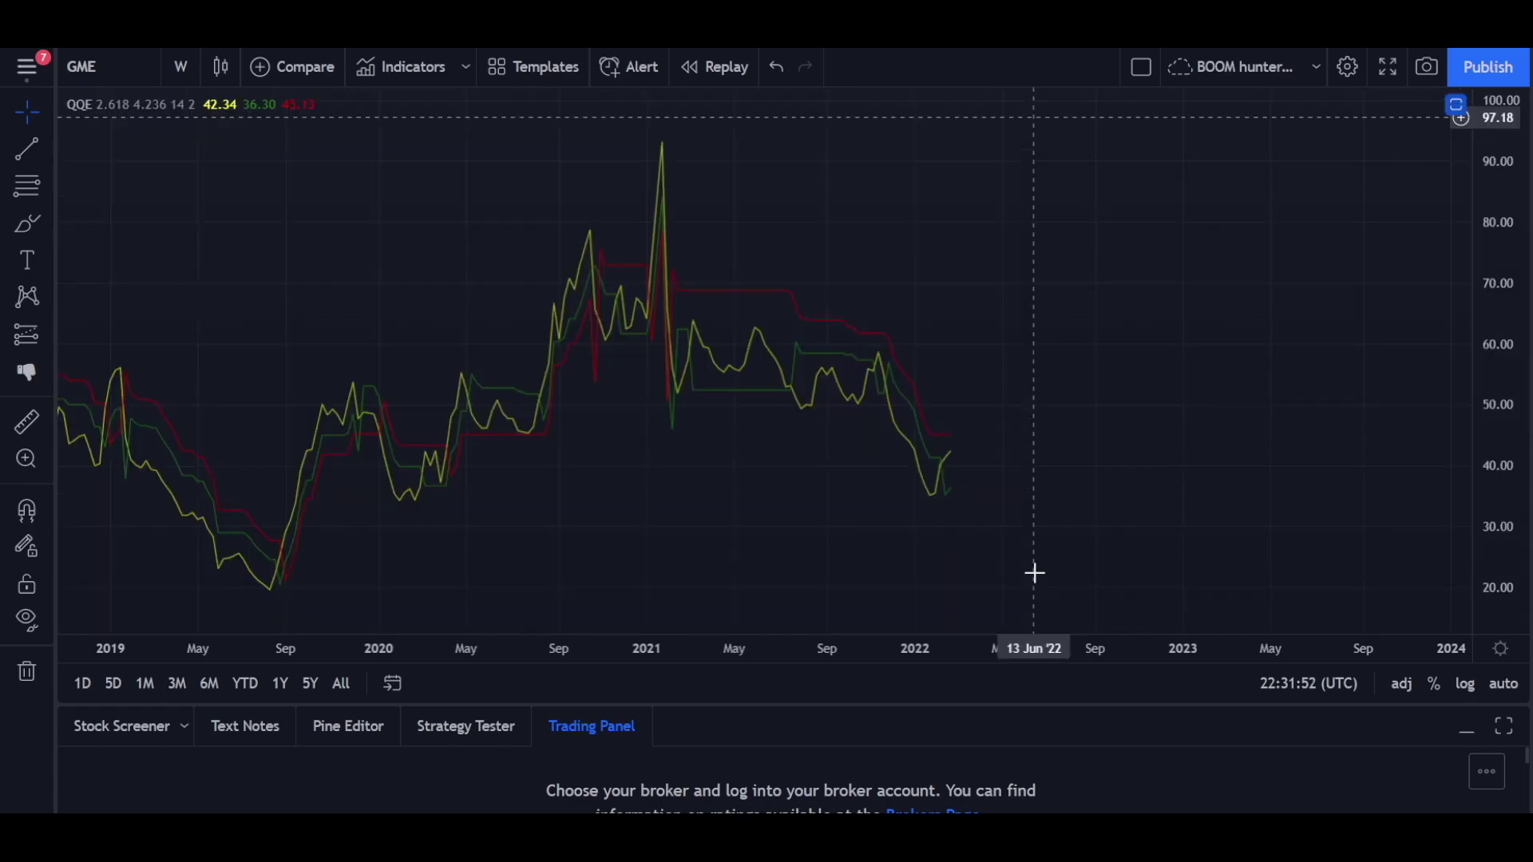
pyautogui.doubleClick(957, 438)
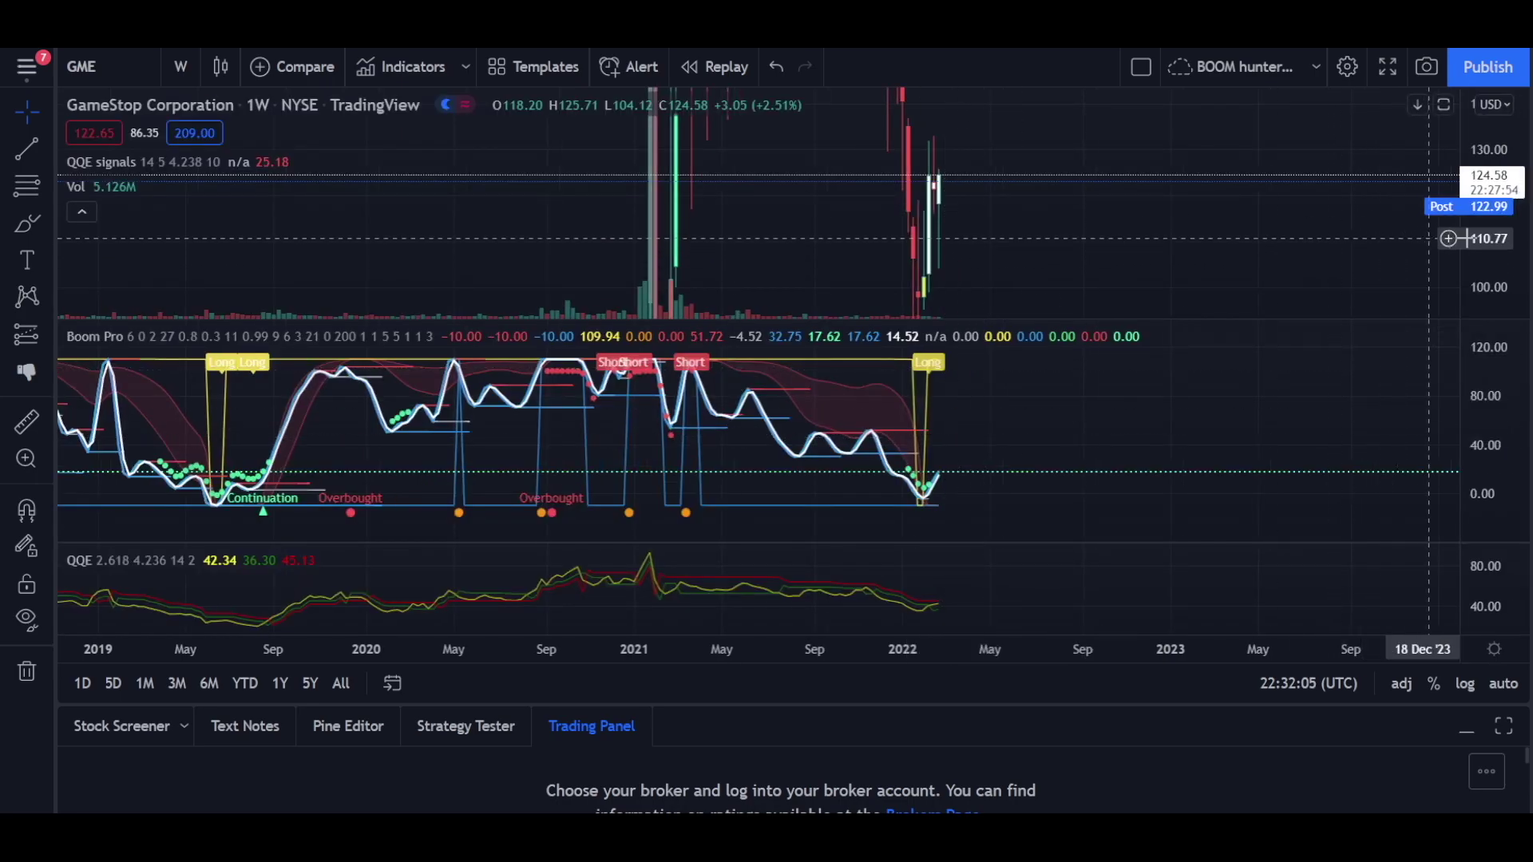
# - Enlarge and rescale the weekly price chart to examine the QQE Long and Short signals from September 2019 to April 2020
pyautogui.moveTo(1472, 235); pyautogui.dragTo(1479, 396)
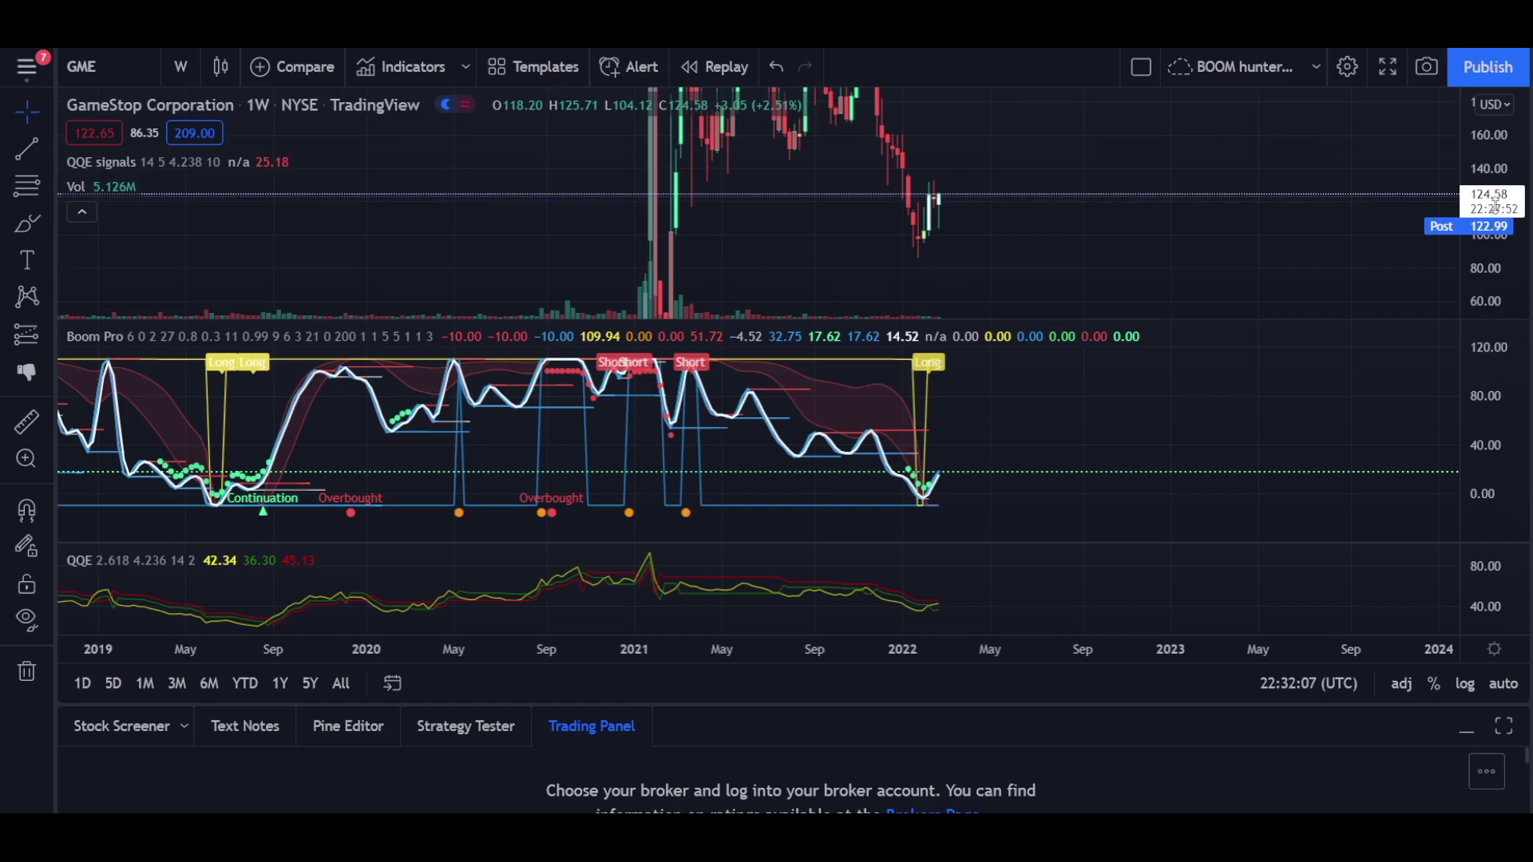
pyautogui.moveTo(1498, 164); pyautogui.dragTo(1498, 300)
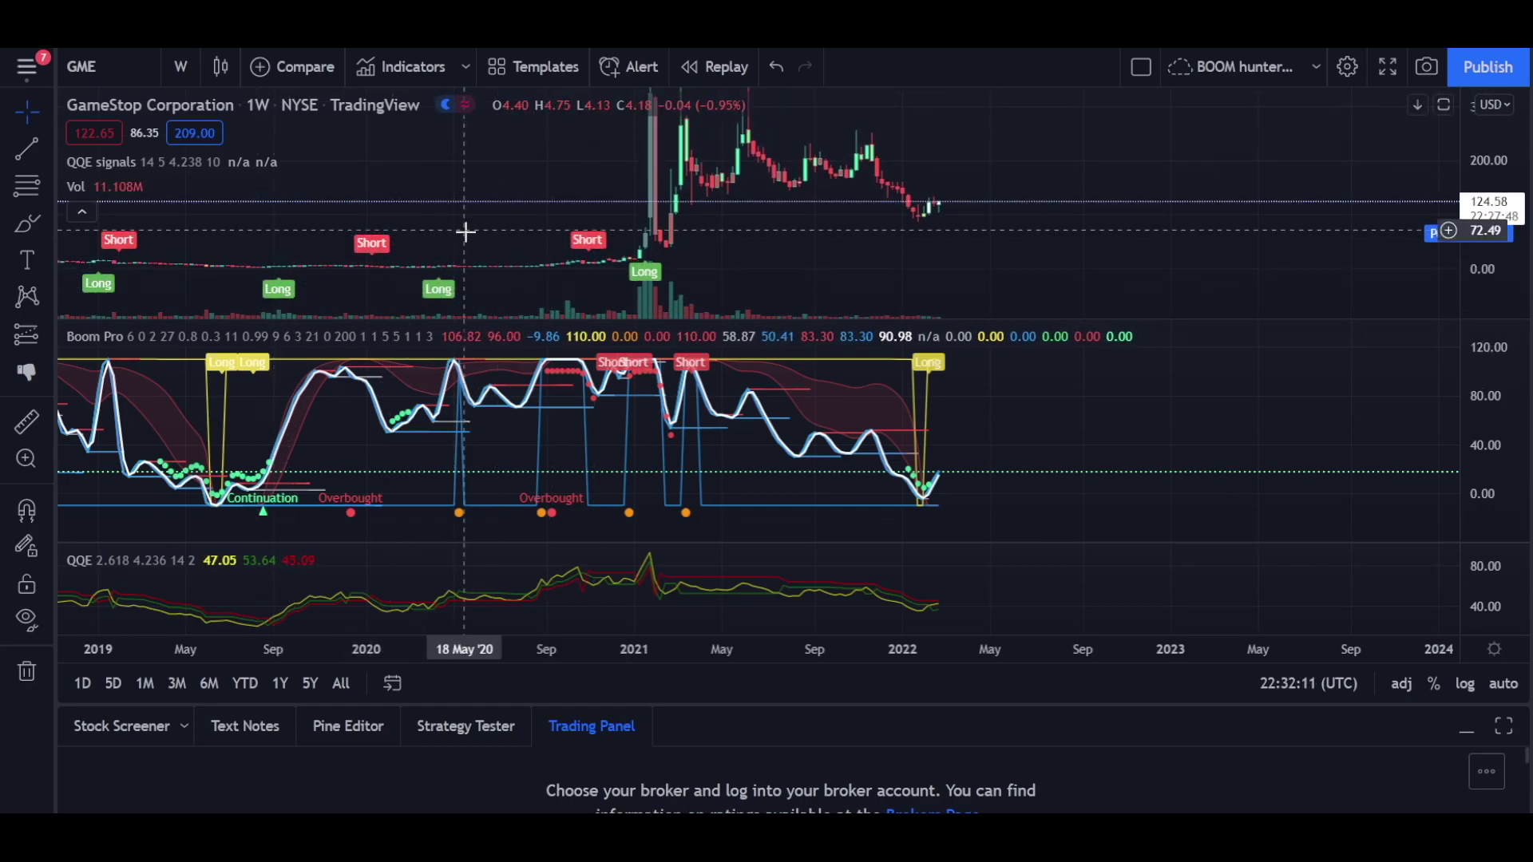
pyautogui.doubleClick(464, 232)
pyautogui.scroll(10, 384, 321)
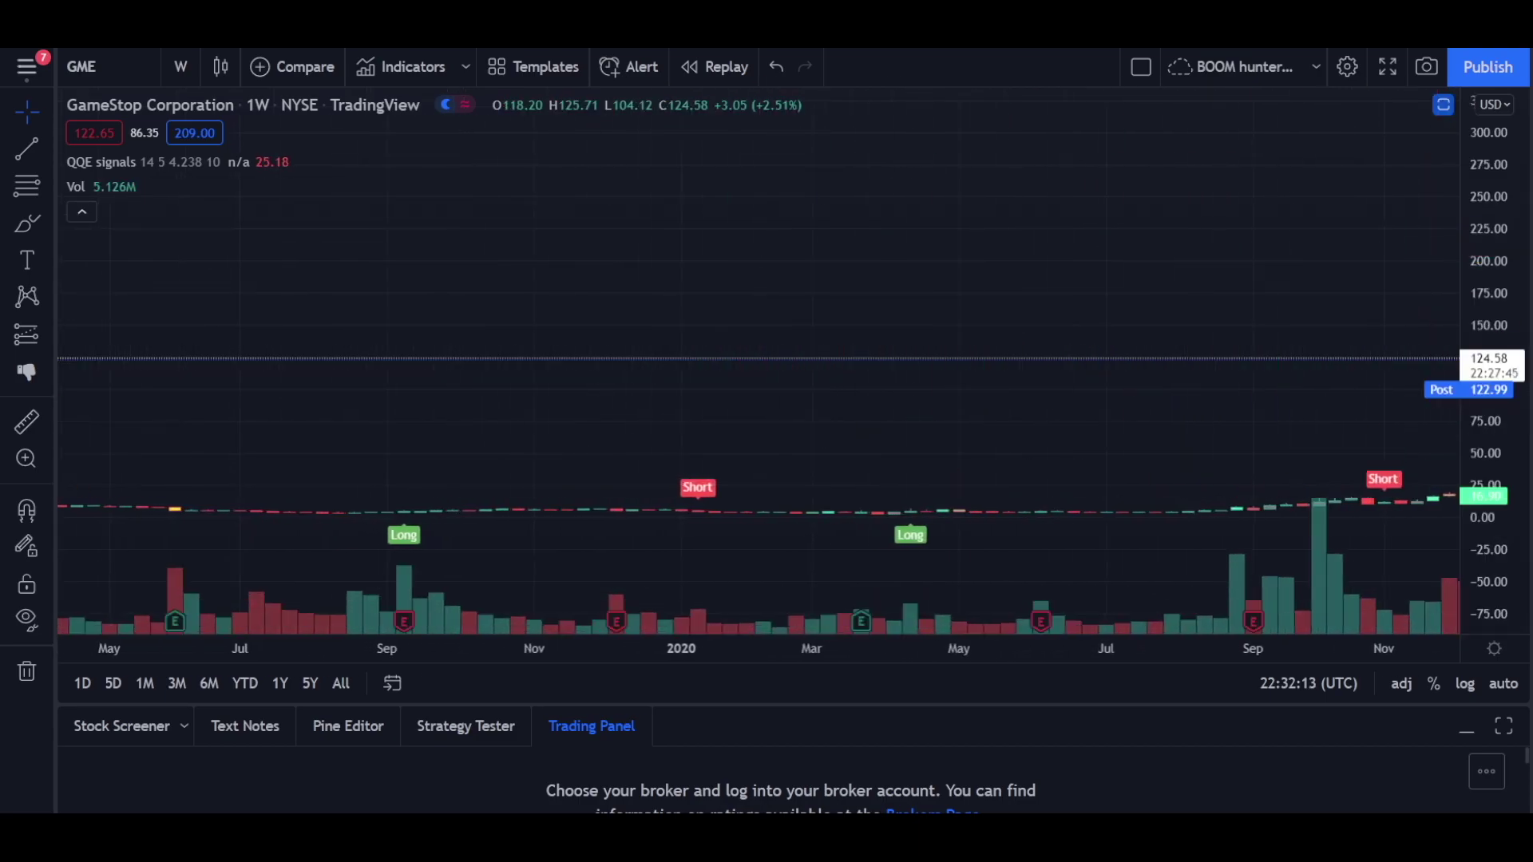
pyautogui.moveTo(1501, 474); pyautogui.dragTo(1471, 404)
pyautogui.moveTo(1116, 372); pyautogui.dragTo(1099, 198)
pyautogui.moveTo(1505, 524); pyautogui.dragTo(1459, 193)
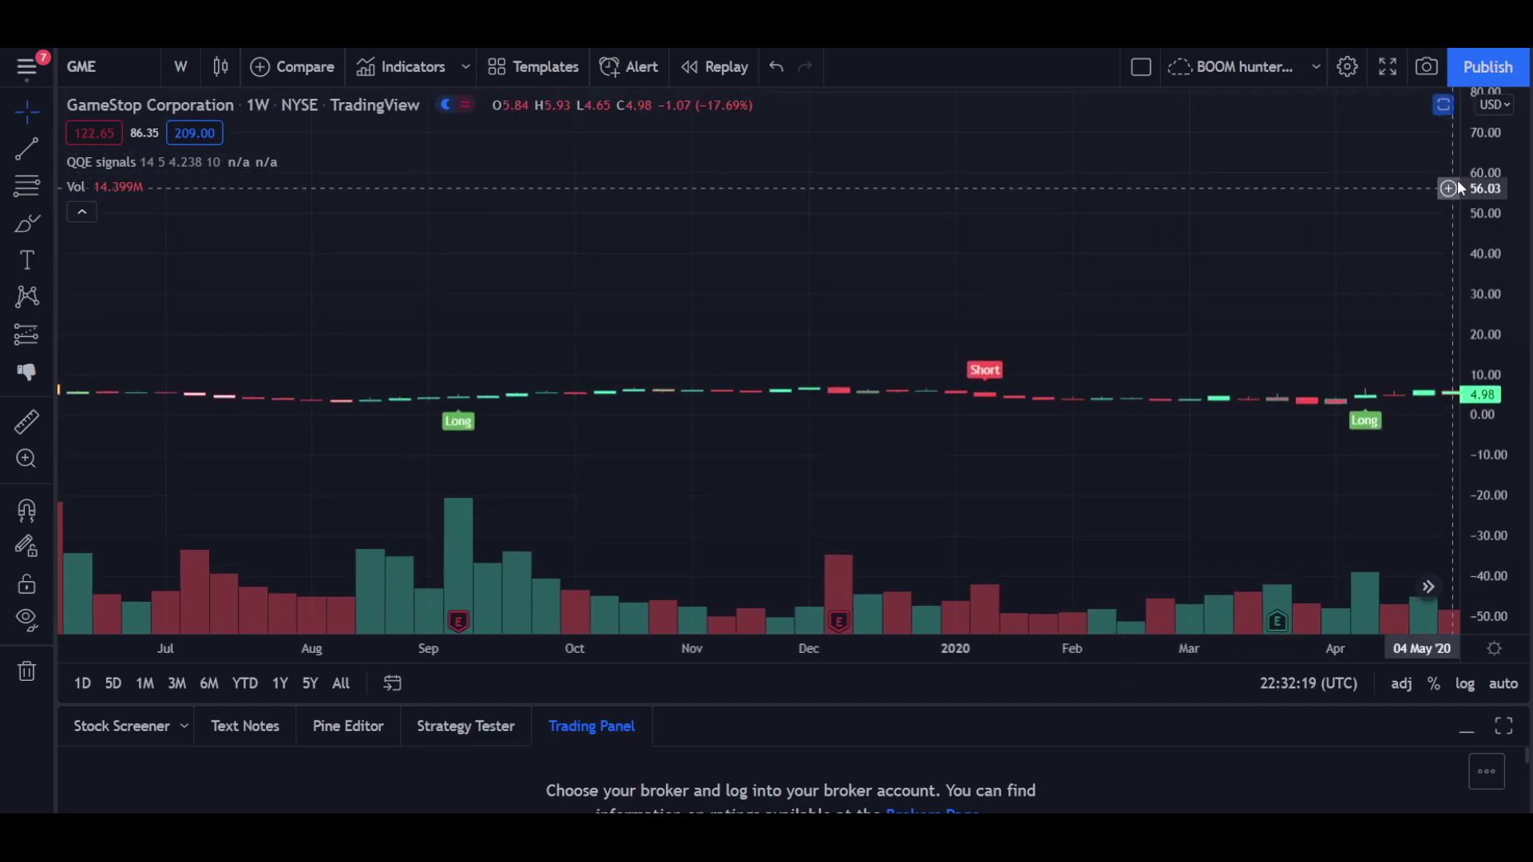
pyautogui.moveTo(1478, 544); pyautogui.dragTo(1427, 85)
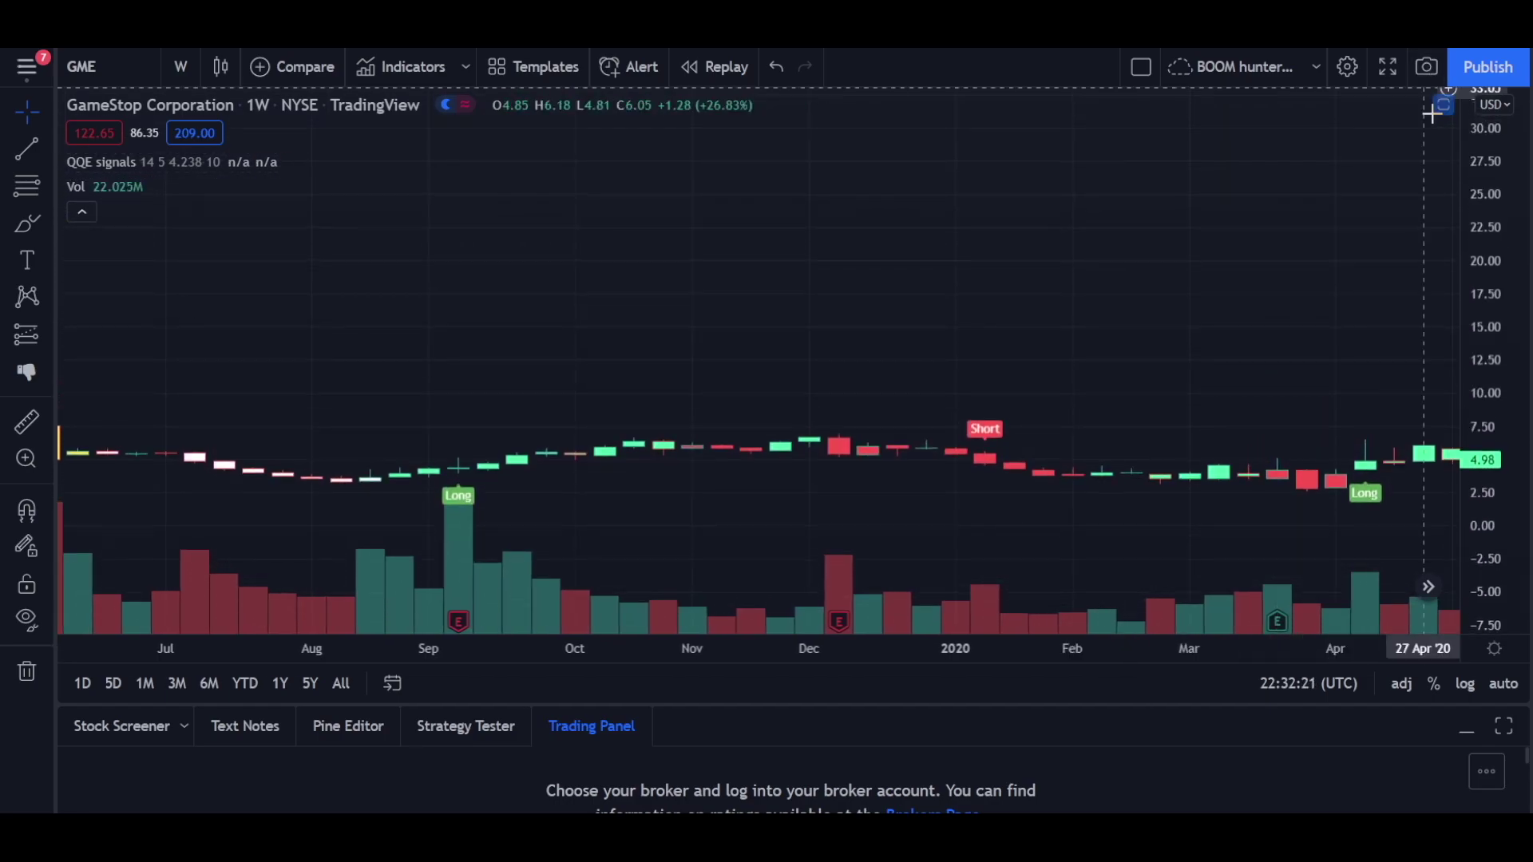
pyautogui.moveTo(1515, 612); pyautogui.dragTo(1492, 340)
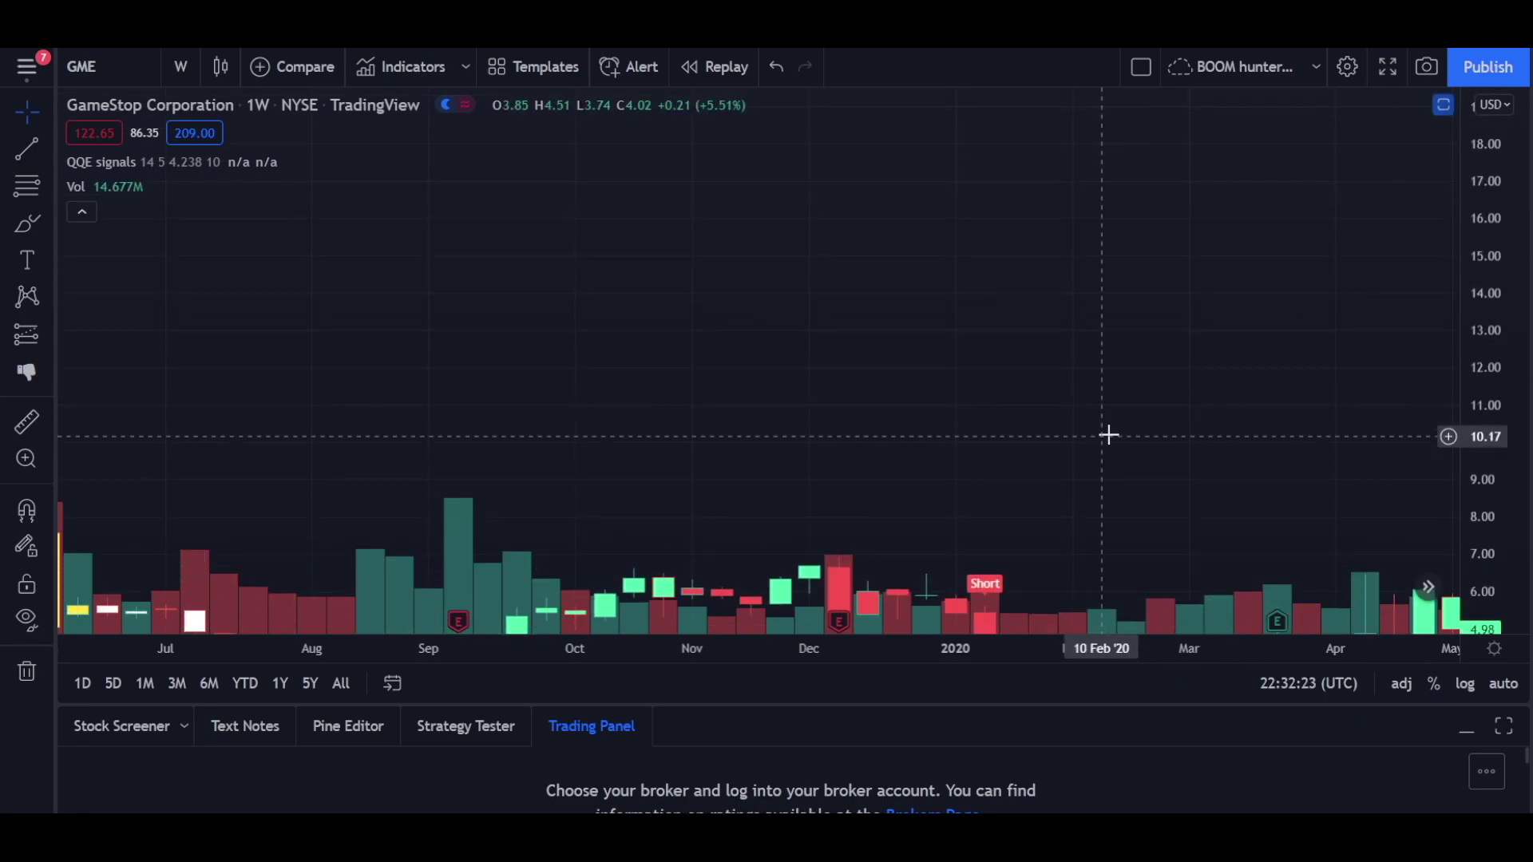
pyautogui.moveTo(1116, 377); pyautogui.dragTo(1124, 118)
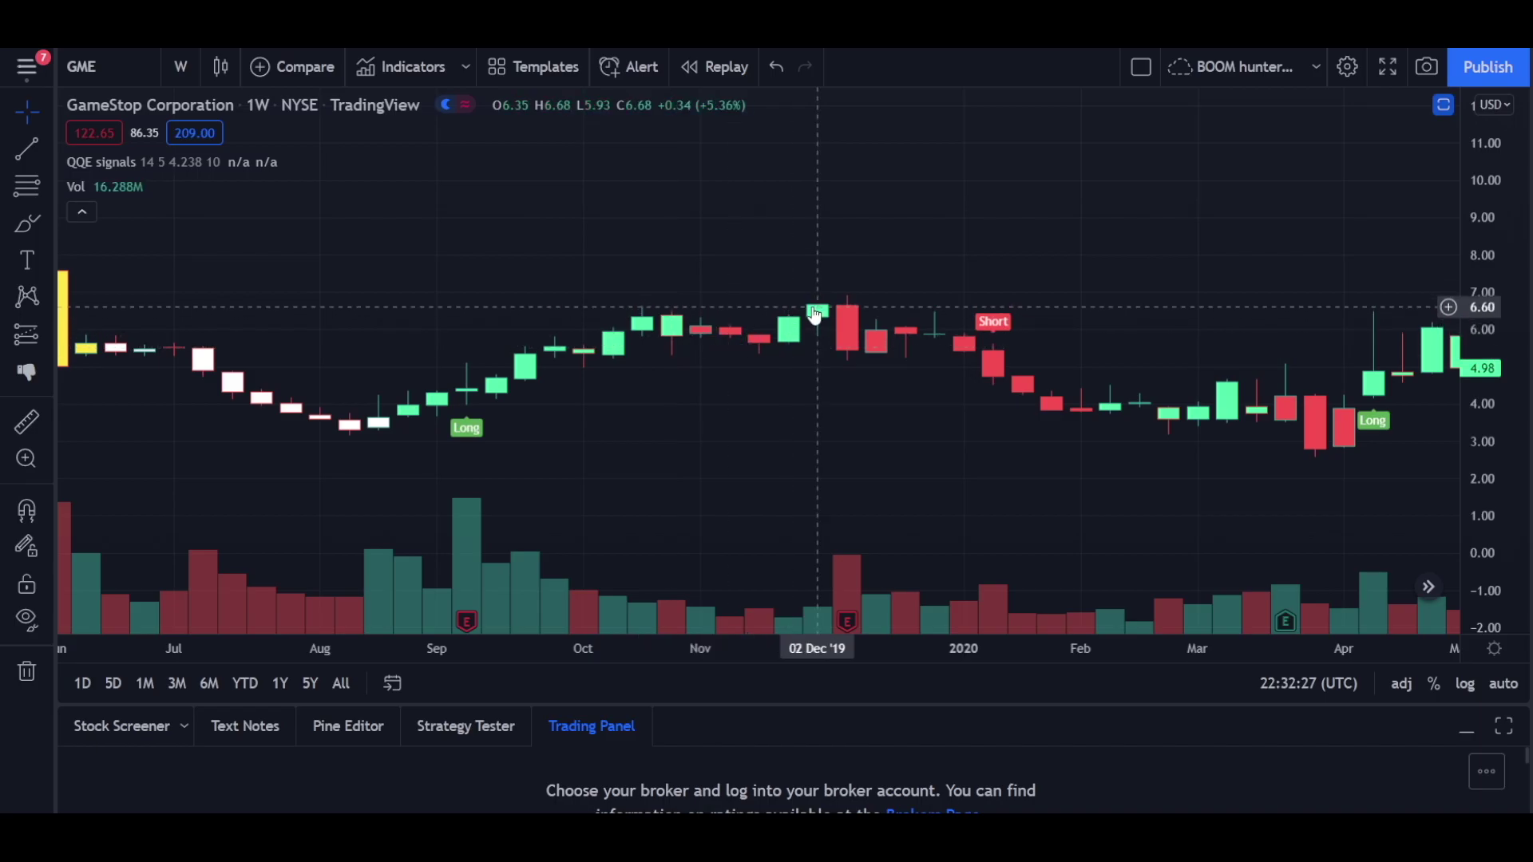
# - Examine the weekly price moves around the April 2020 Long, November 2020 Short and January 2021 Long signals
pyautogui.hscroll(5, 1112, 432)
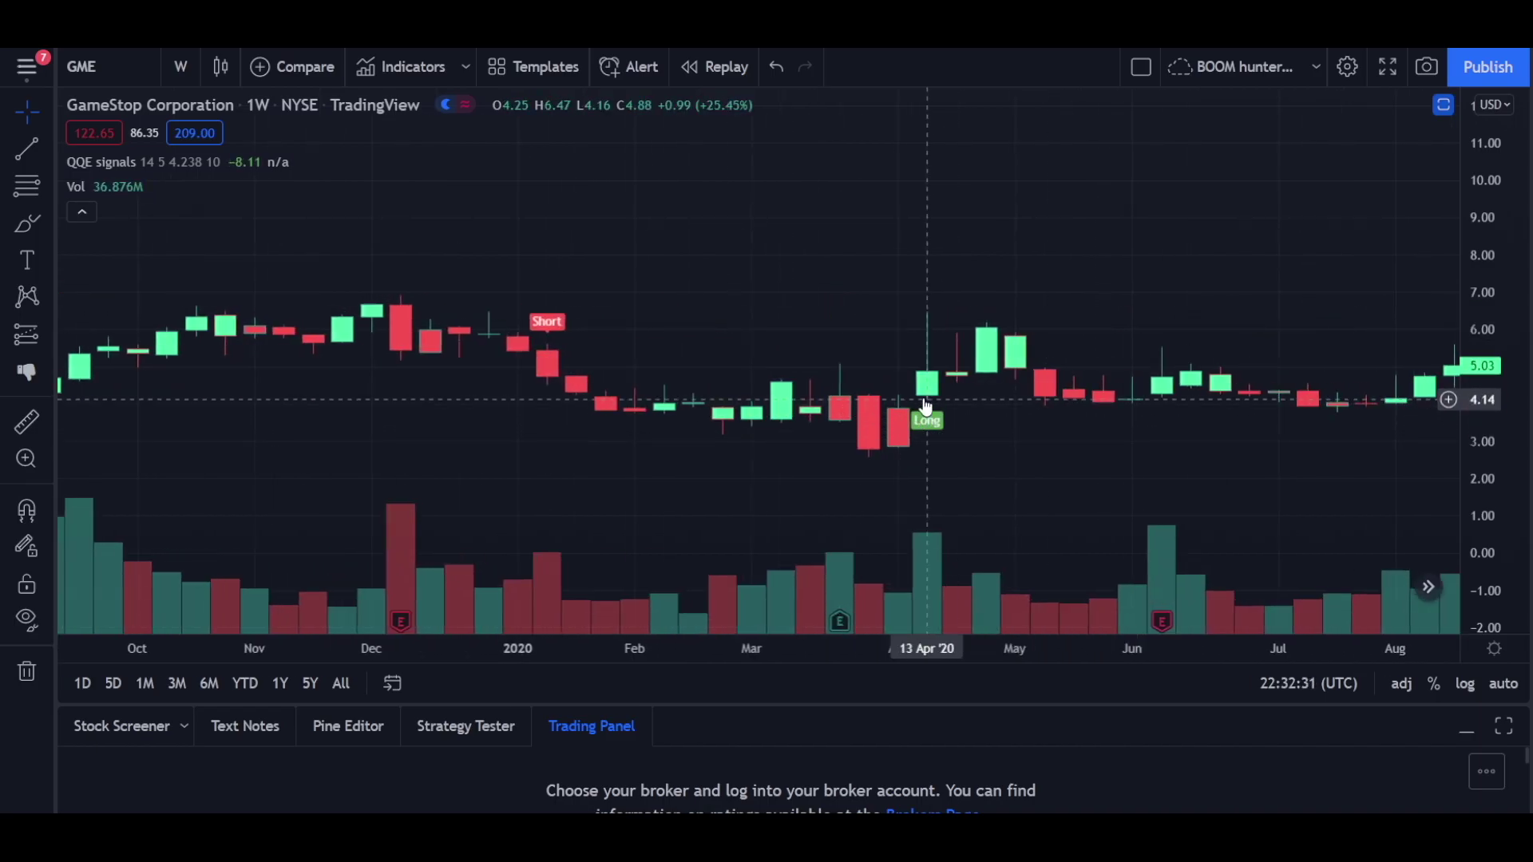
pyautogui.hscroll(8, 926, 408)
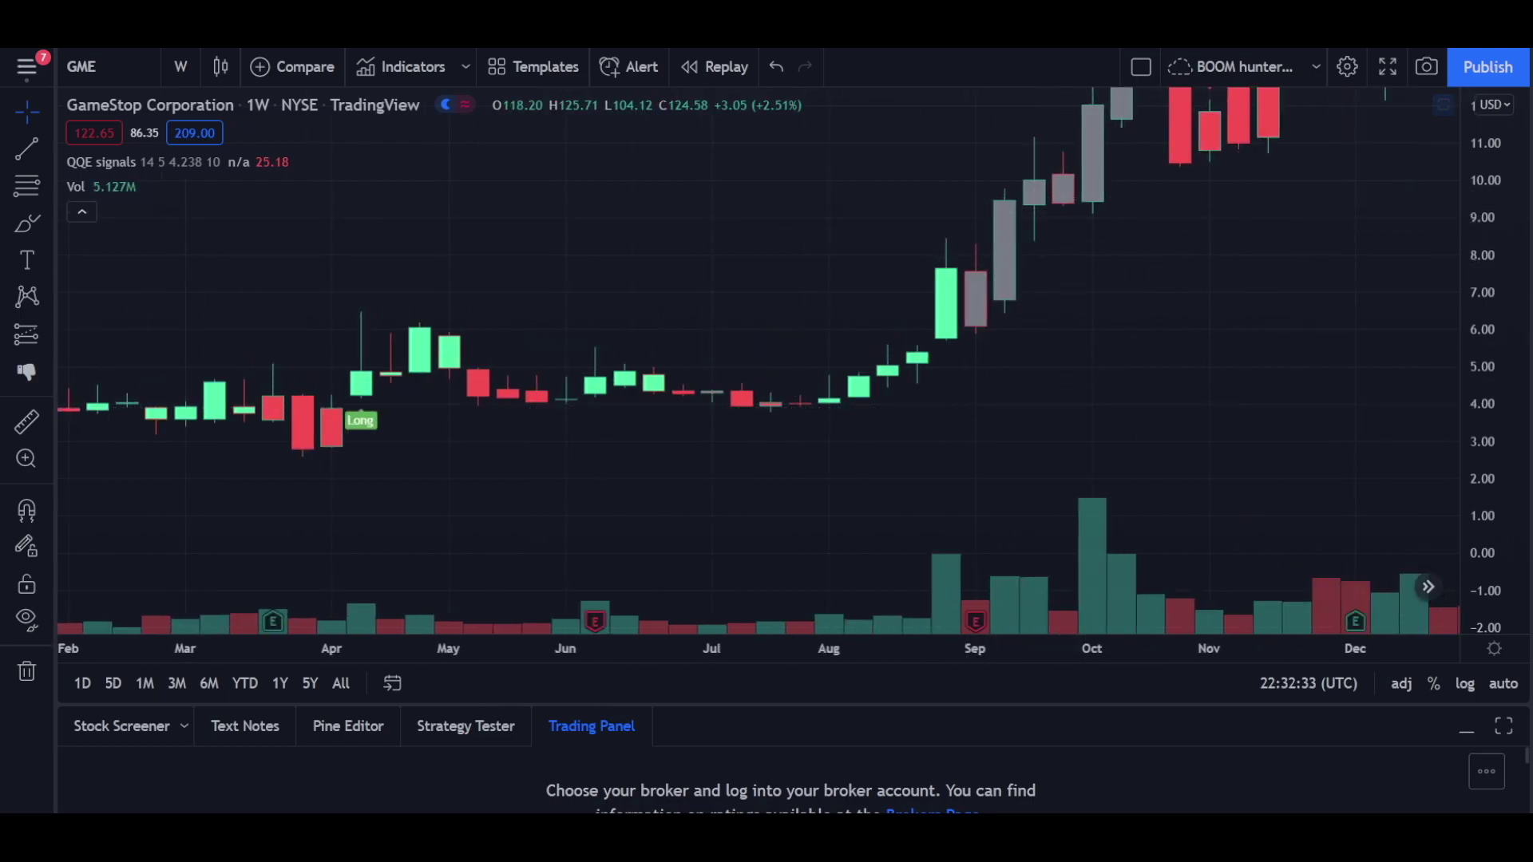
pyautogui.moveTo(1473, 309); pyautogui.dragTo(1478, 445)
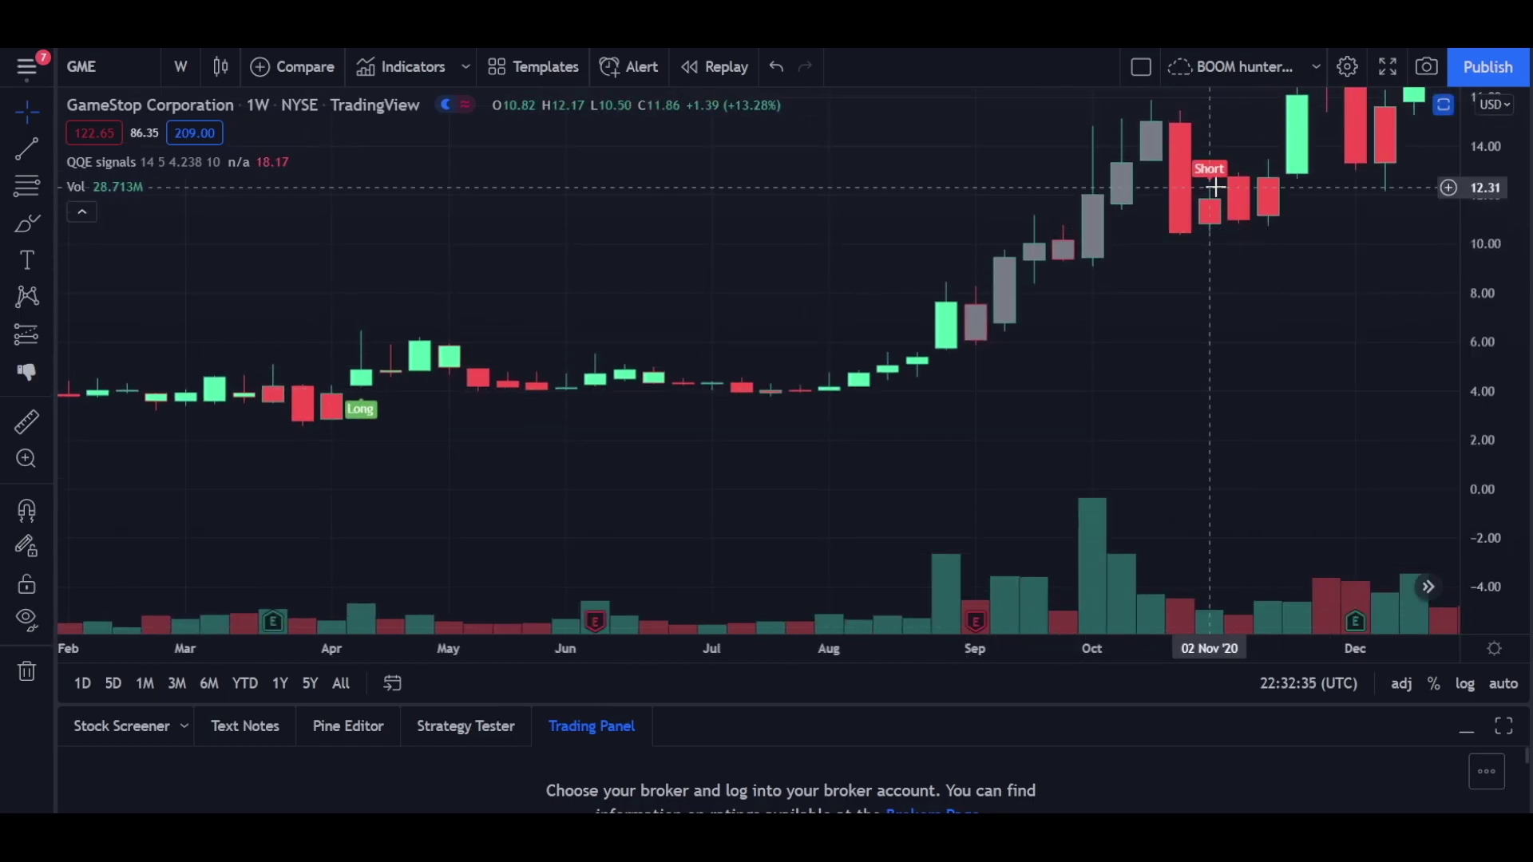
pyautogui.hscroll(6, 1214, 185)
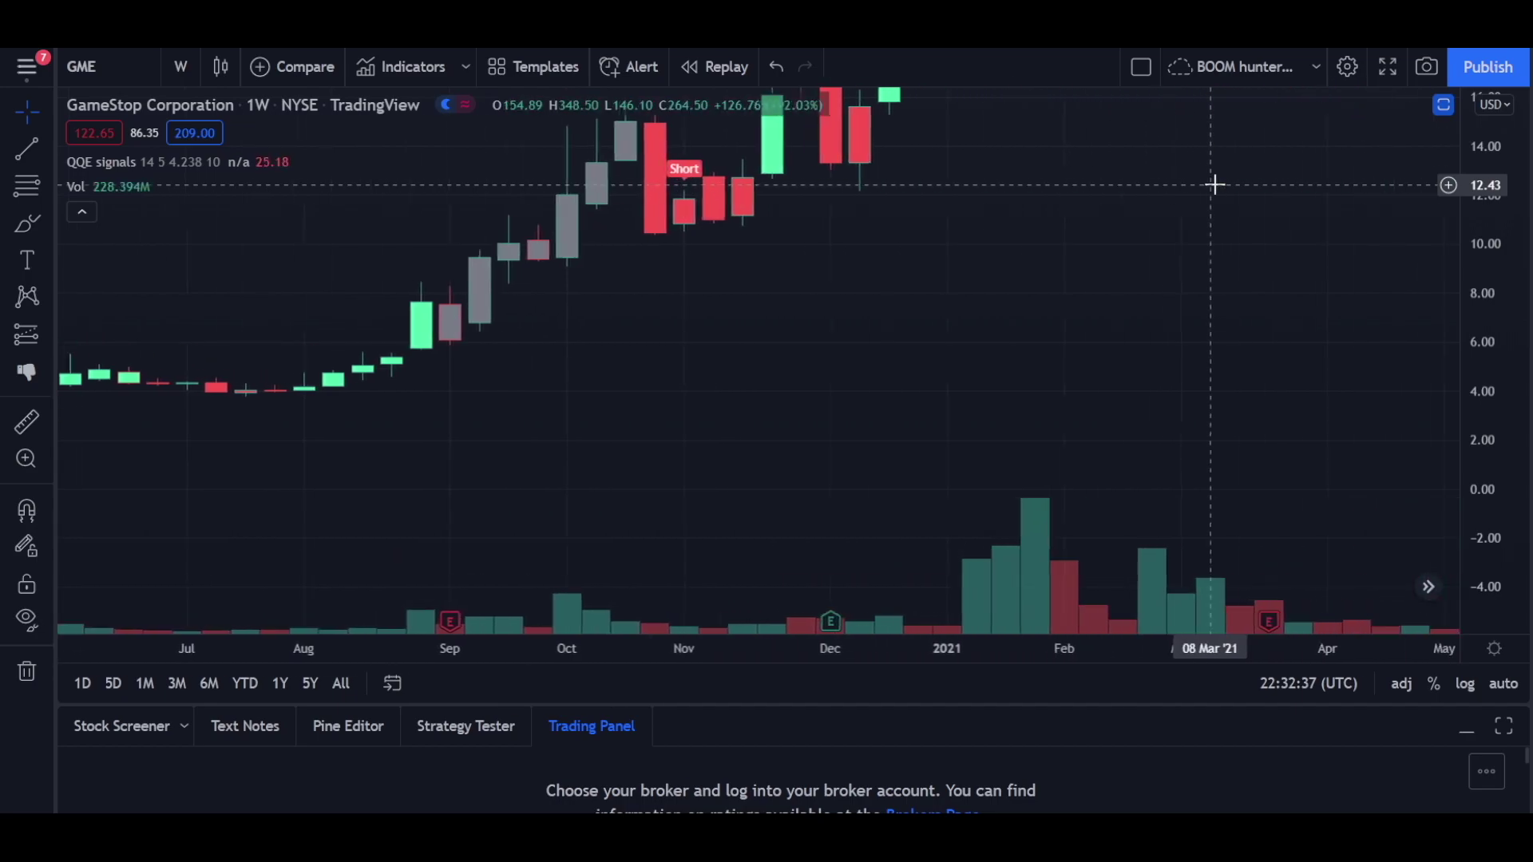
pyautogui.moveTo(1521, 210); pyautogui.dragTo(1519, 479)
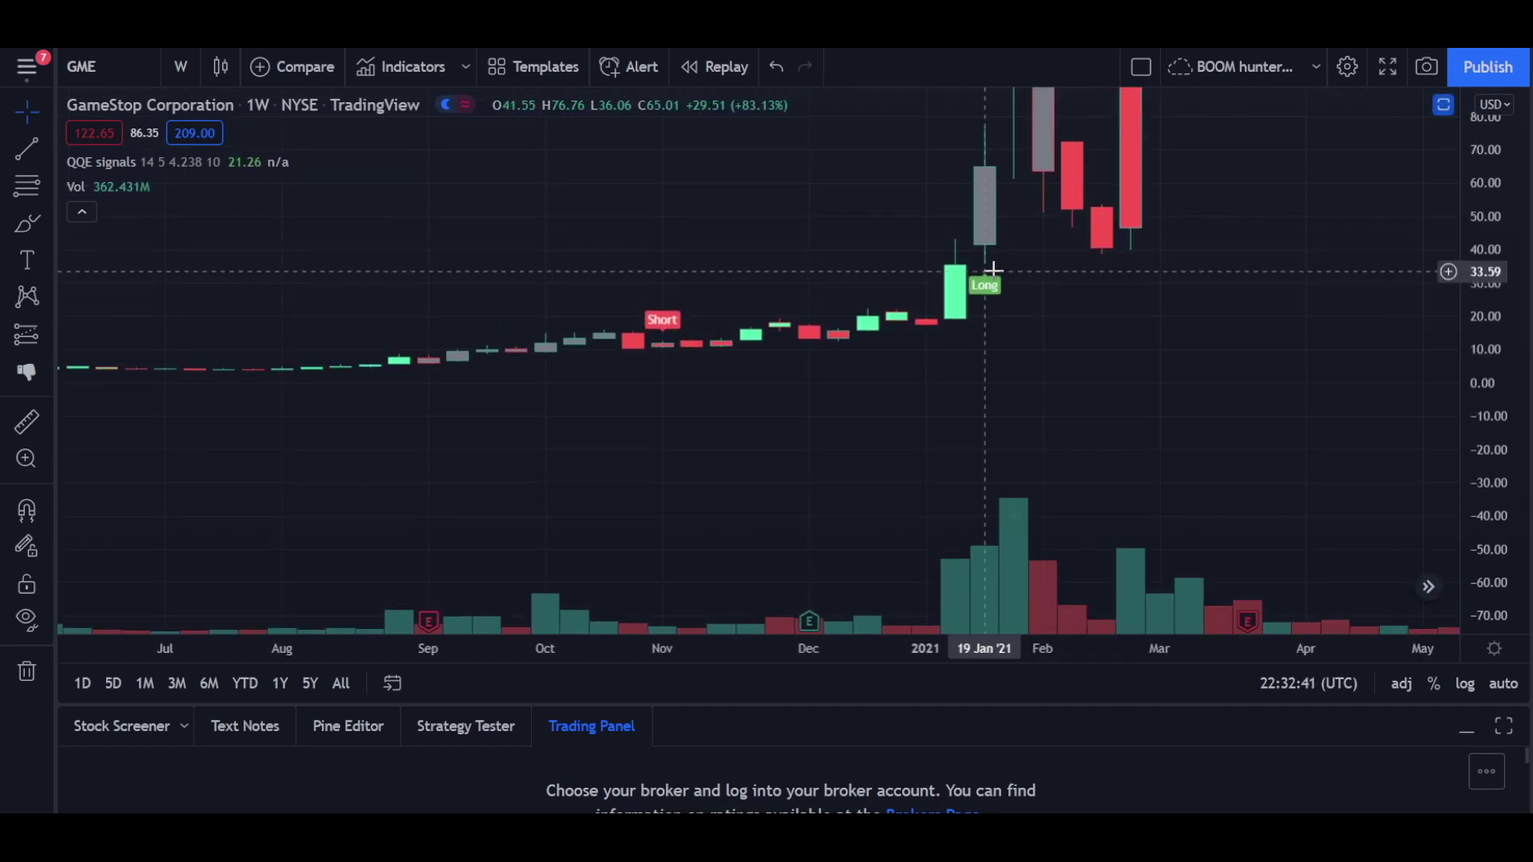
# - Restore all panes at February 2022 and examine the enlarged weekly QQE lines around 22 February
pyautogui.doubleClick(1142, 381)
pyautogui.hscroll(20, 1175, 543)
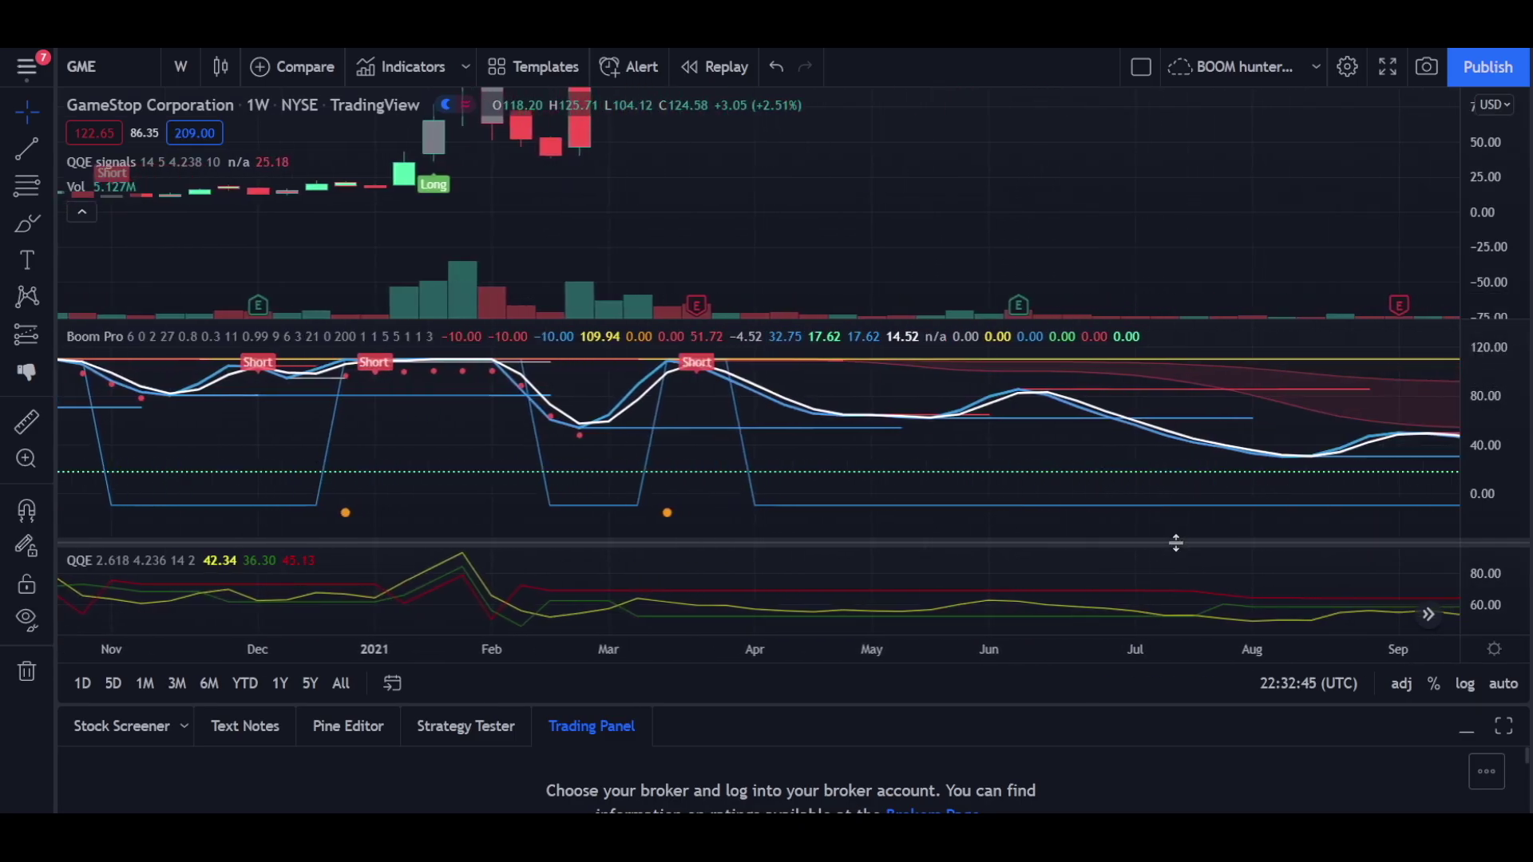
pyautogui.doubleClick(793, 592)
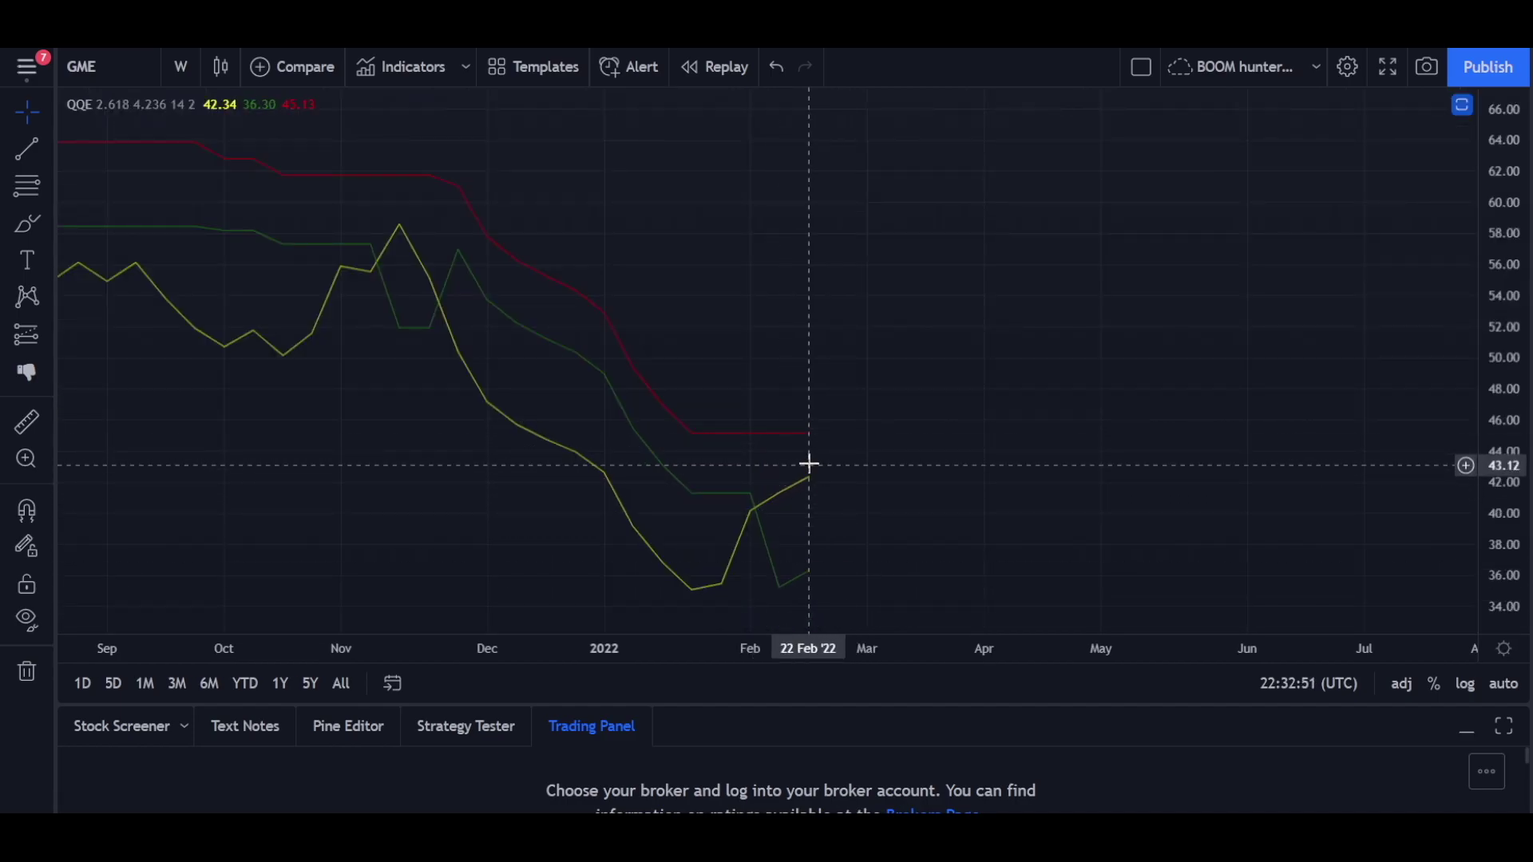
pyautogui.doubleClick(879, 402)
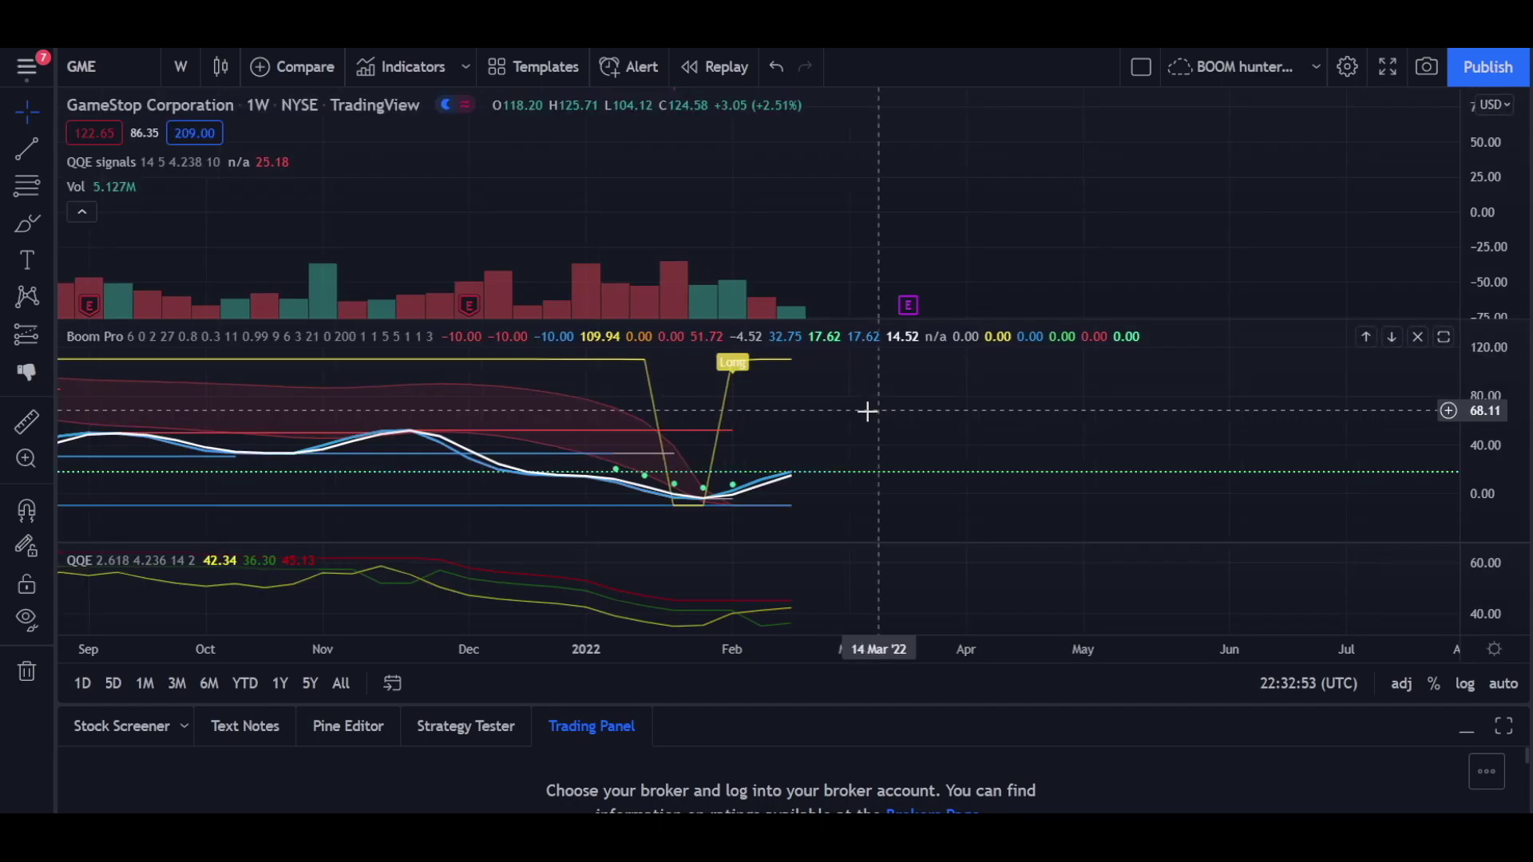
# - Draw a trend line on the enlarged weekly Boom Pro from the 22 March 2021 peak through the November 2021 peak to about 2 May 2022
pyautogui.doubleClick(868, 412)
pyautogui.scroll(-8, 677, 397)
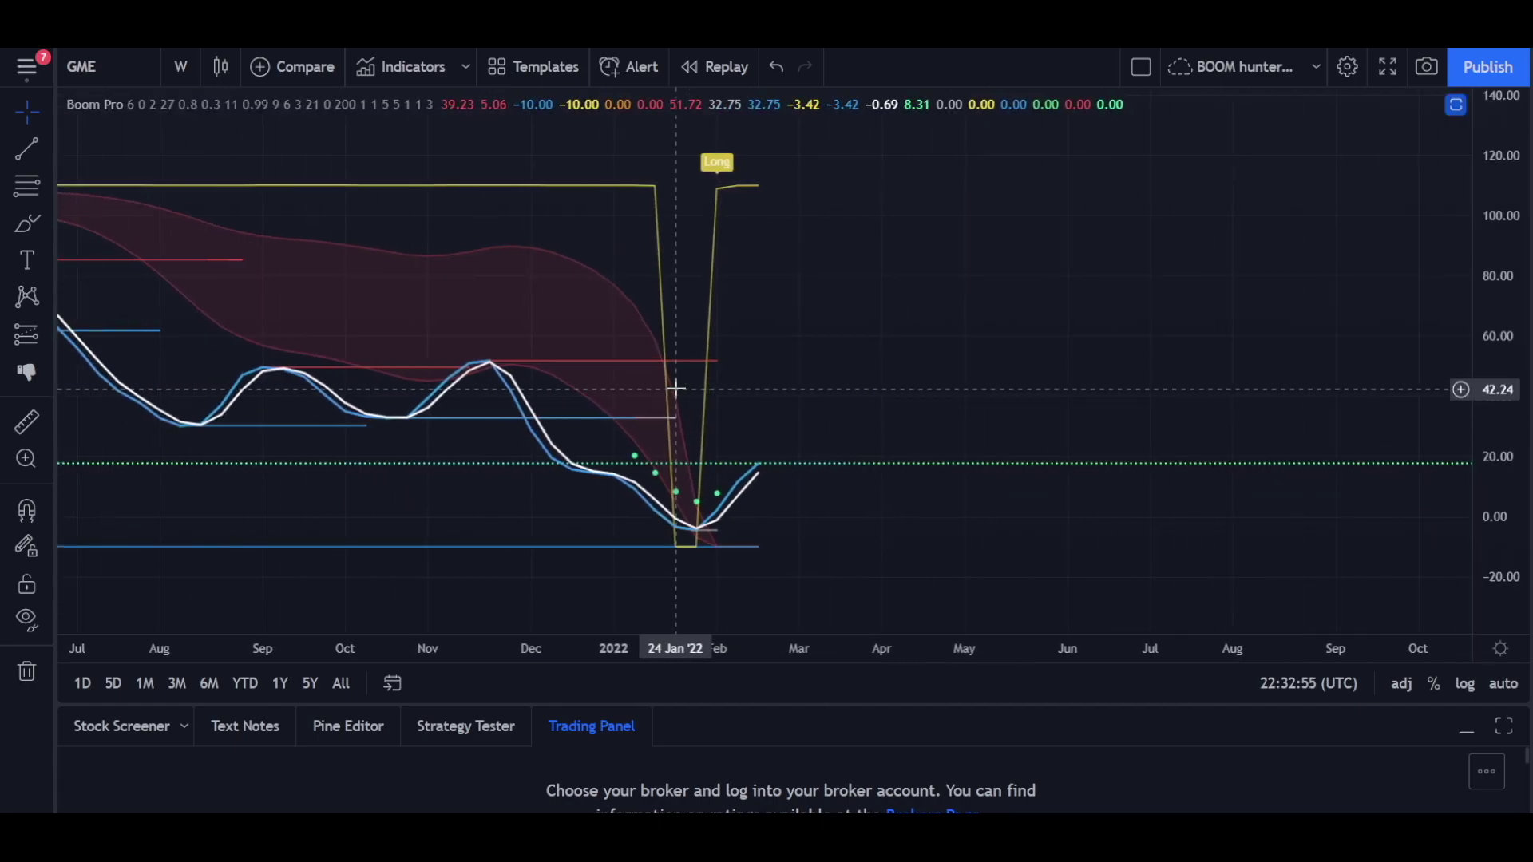
pyautogui.scroll(-5, 677, 396)
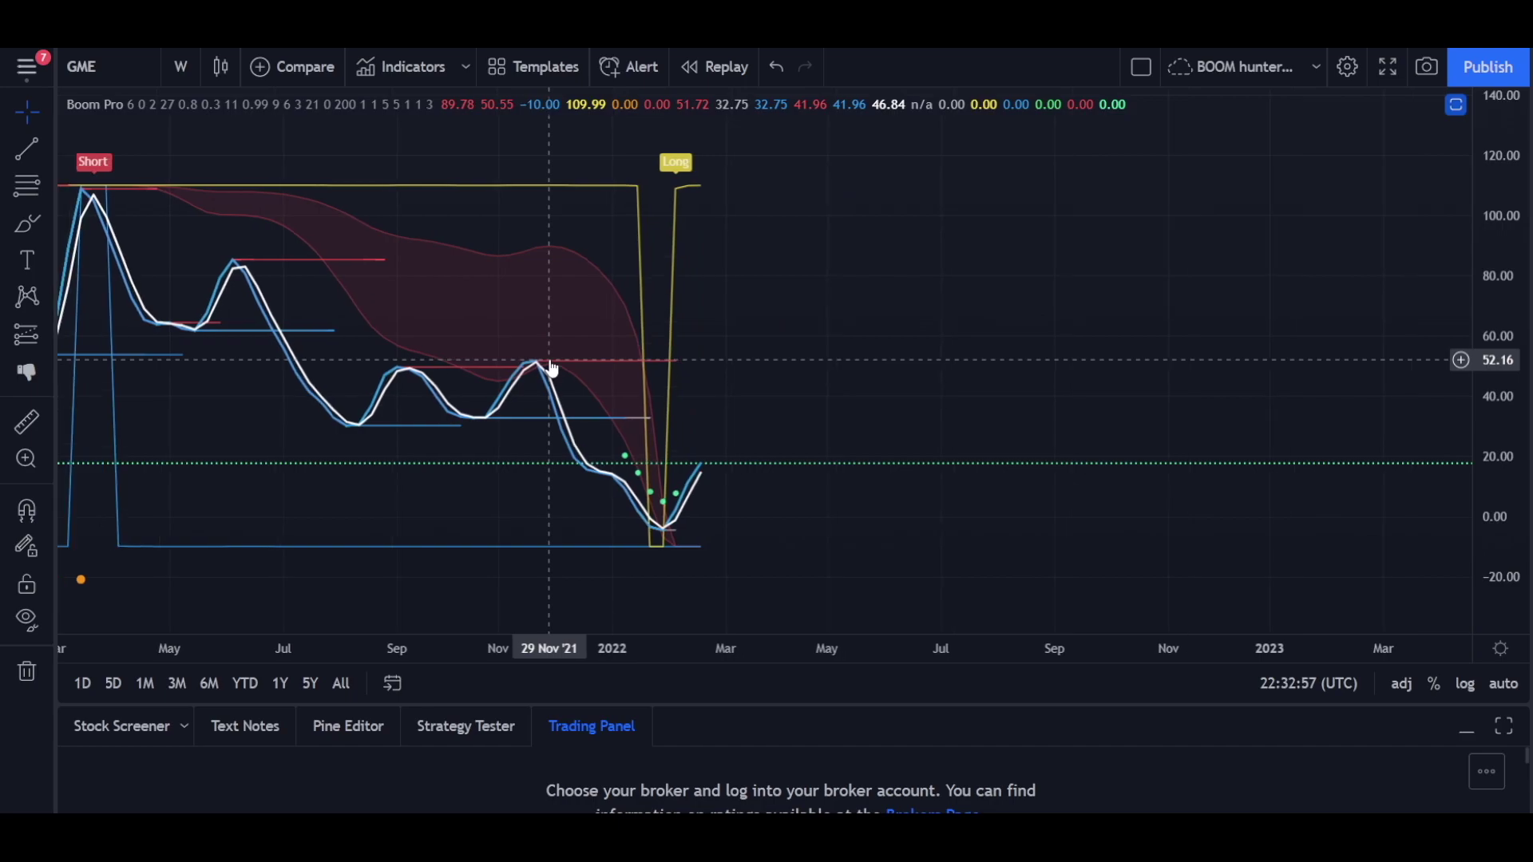
pyautogui.click(16, 156)
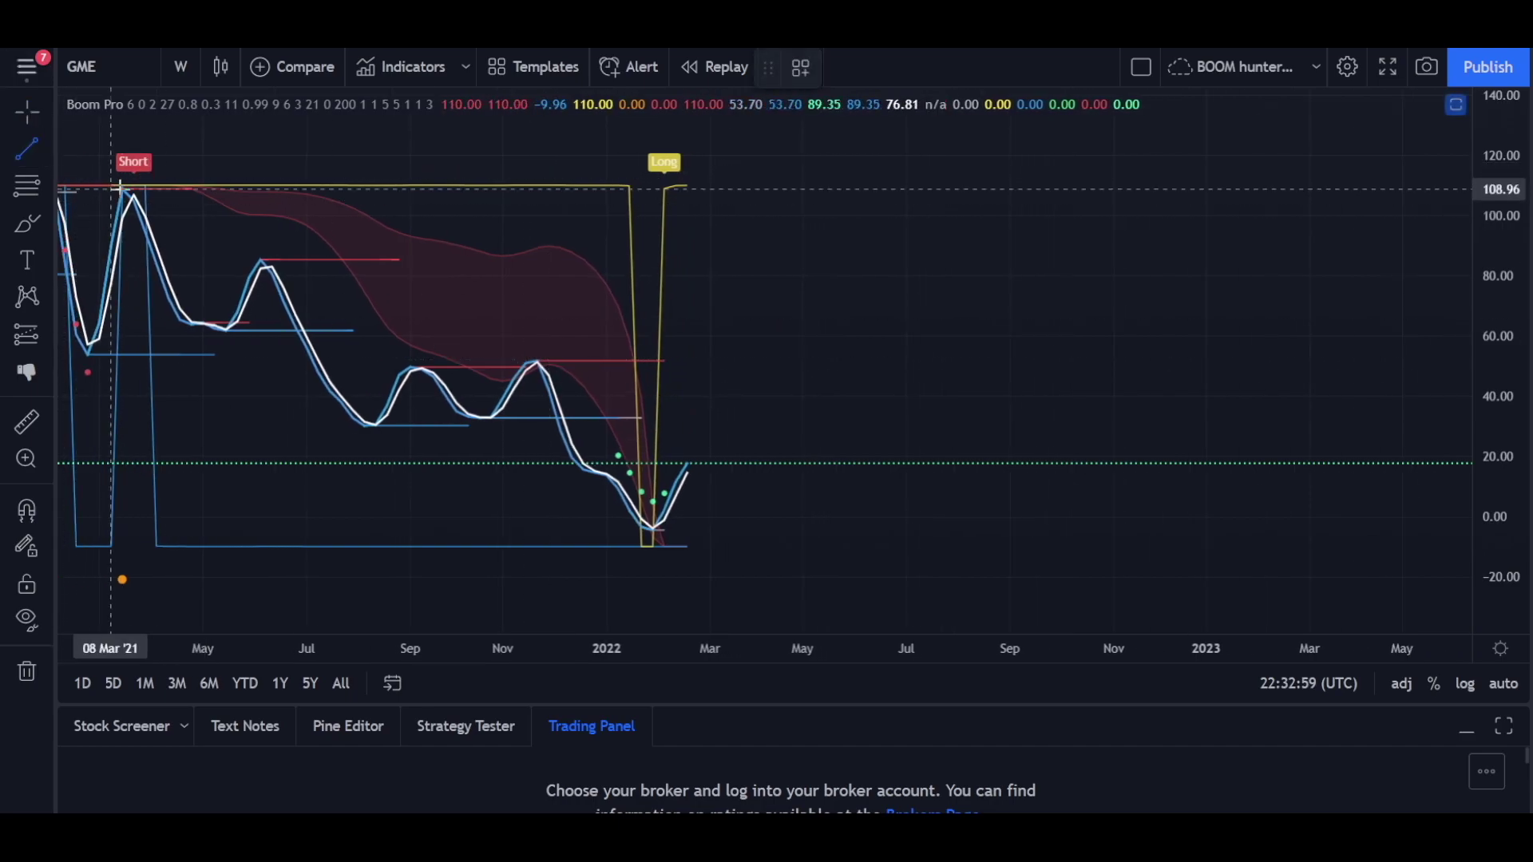
pyautogui.click(134, 191)
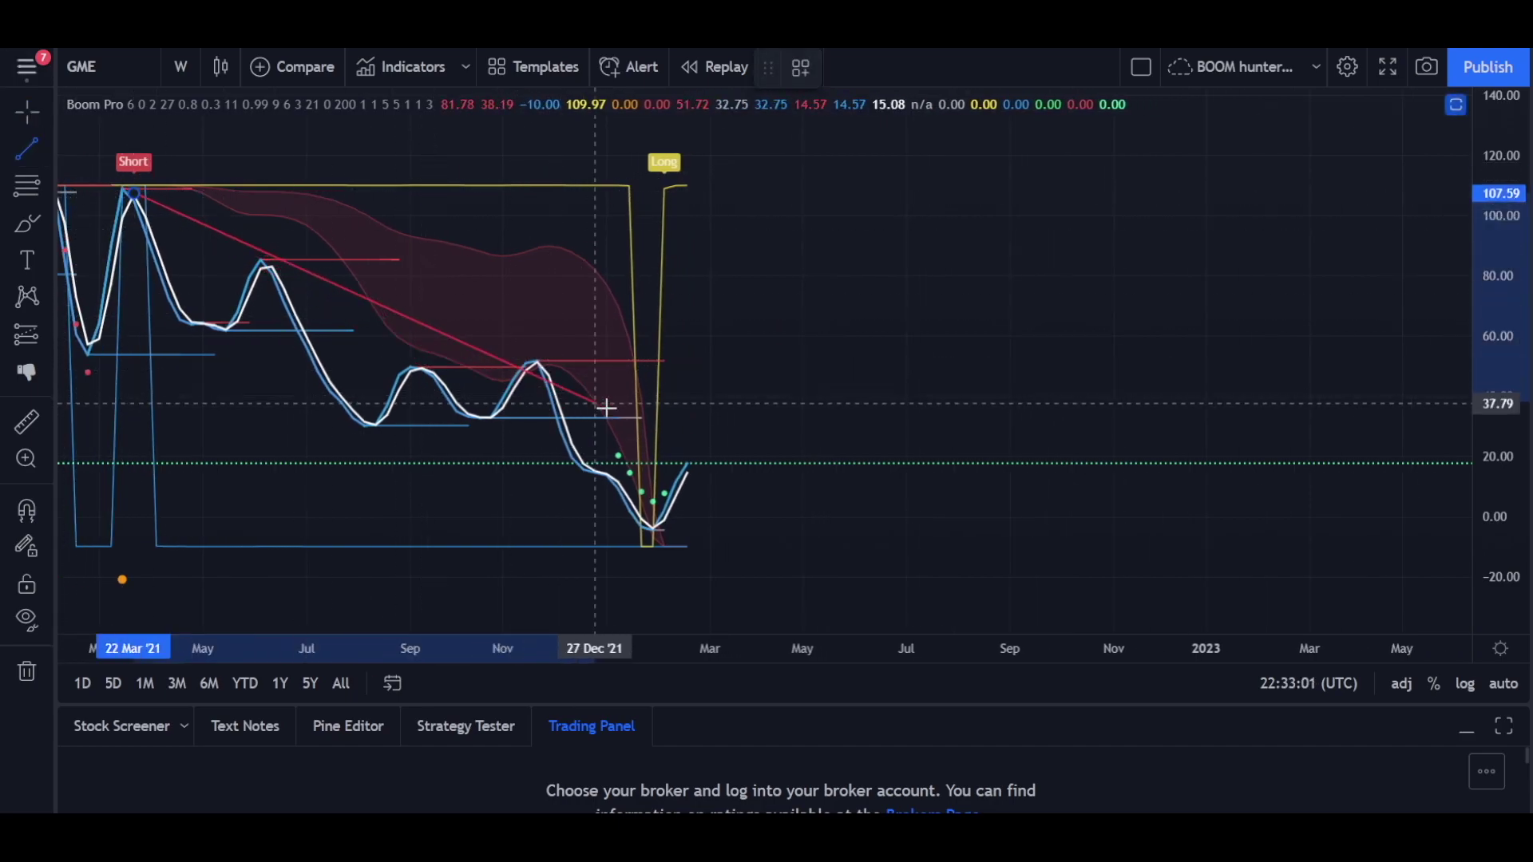
pyautogui.click(803, 473)
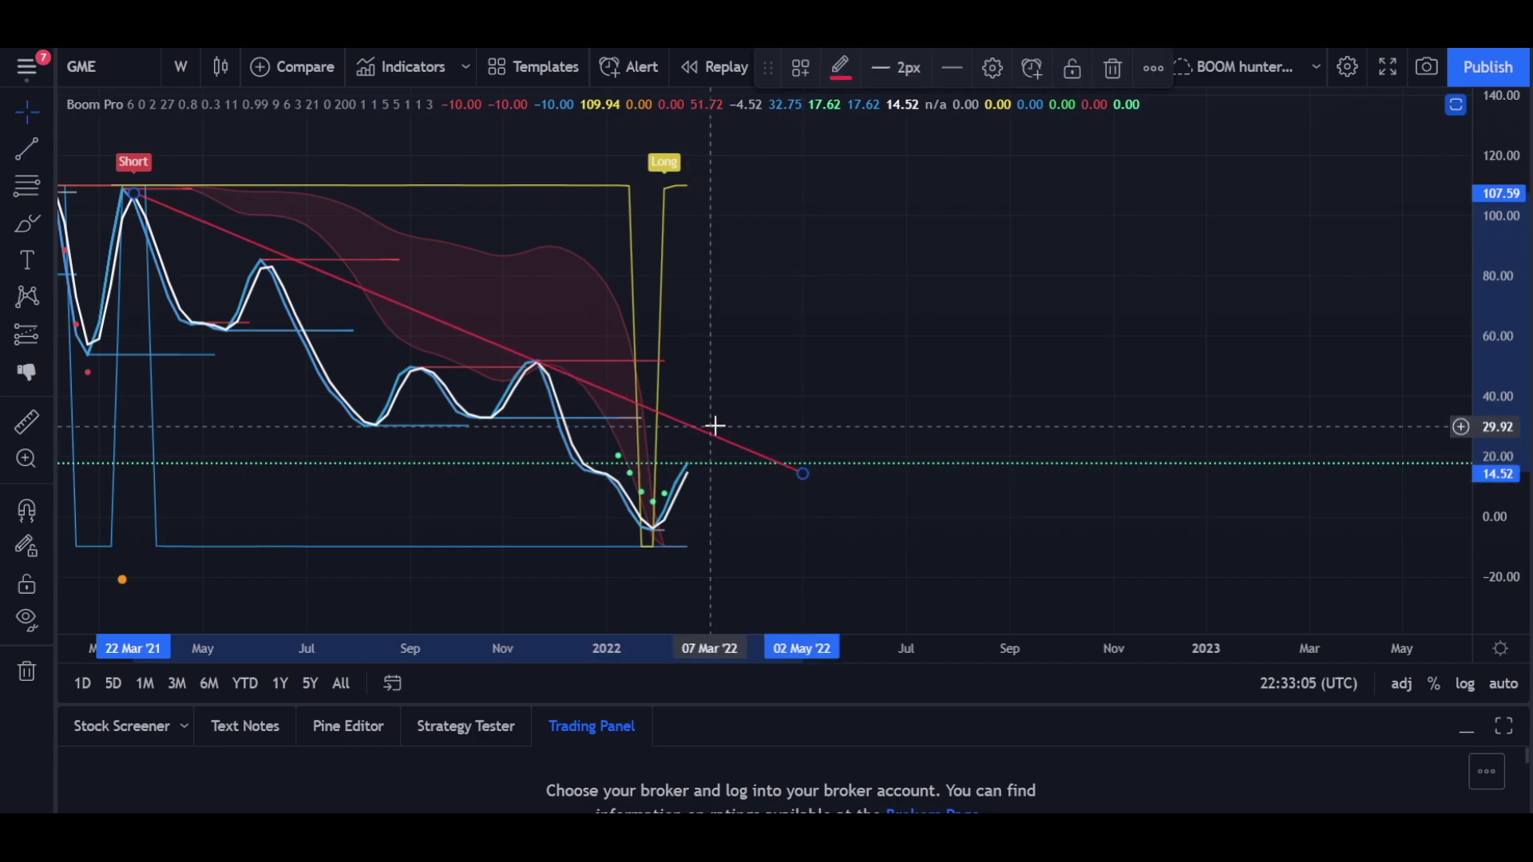
# - Examine the enlarged weekly price candles up to 22 February 2022 and return to the five-minute GME Puts chart
pyautogui.doubleClick(753, 361)
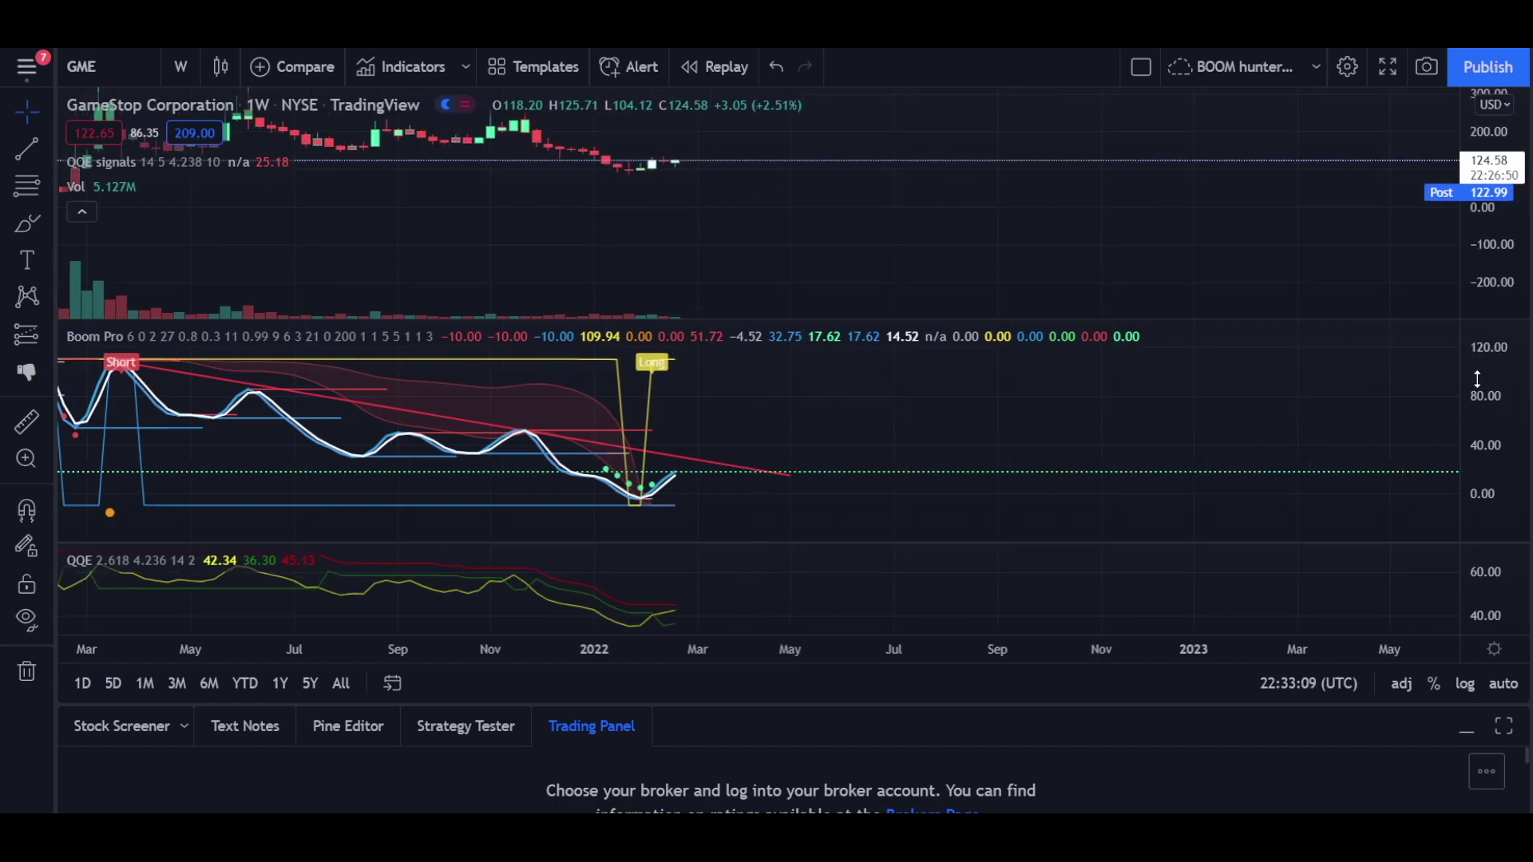
pyautogui.scroll(4, 848, 226)
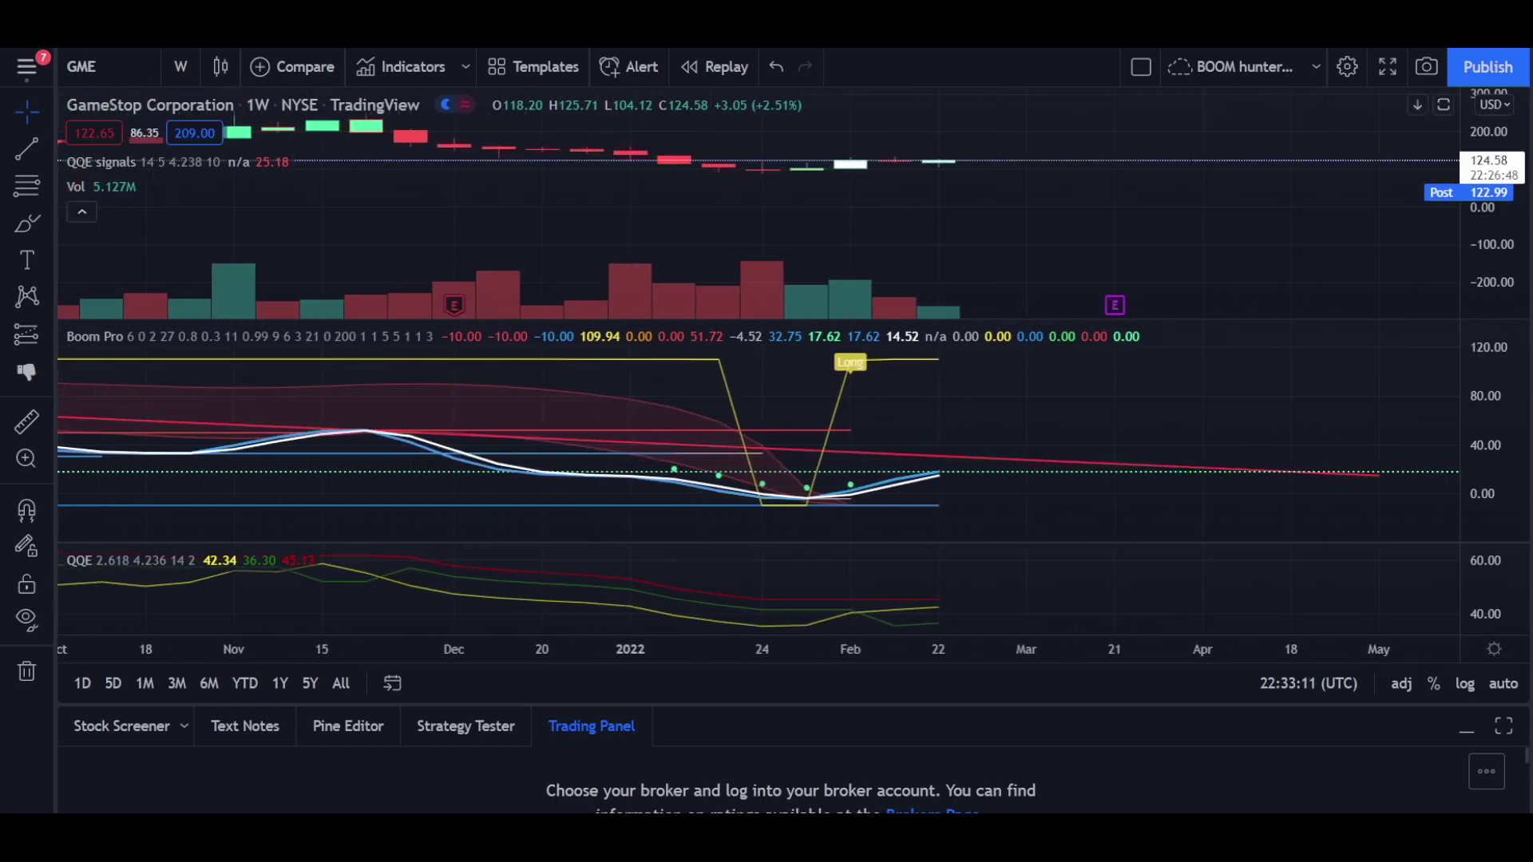
pyautogui.doubleClick(942, 205)
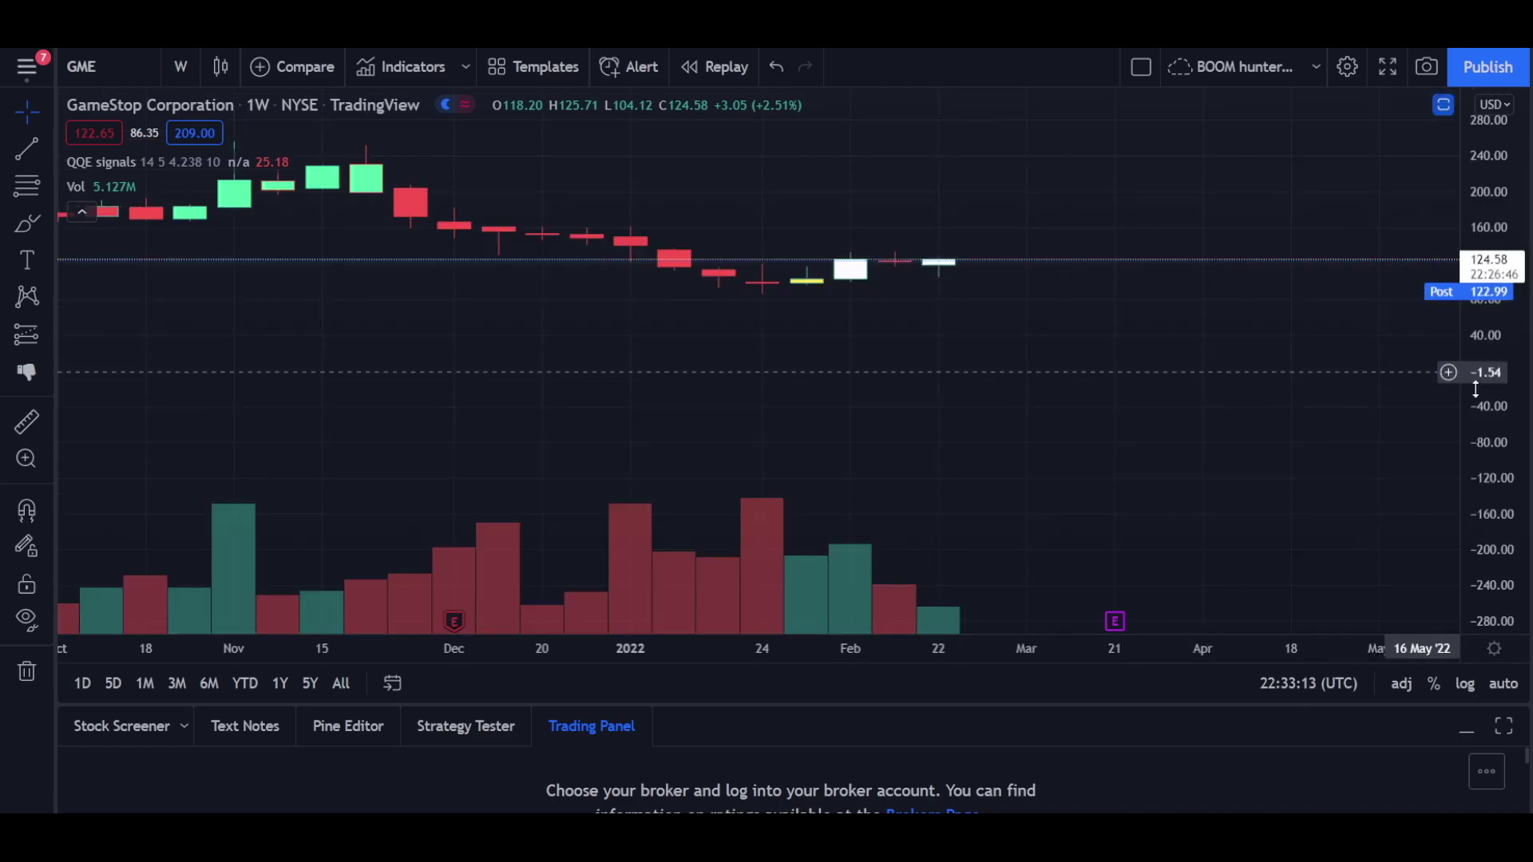
pyautogui.moveTo(1475, 349); pyautogui.dragTo(1489, 285)
pyautogui.moveTo(1014, 264); pyautogui.dragTo(1099, 346)
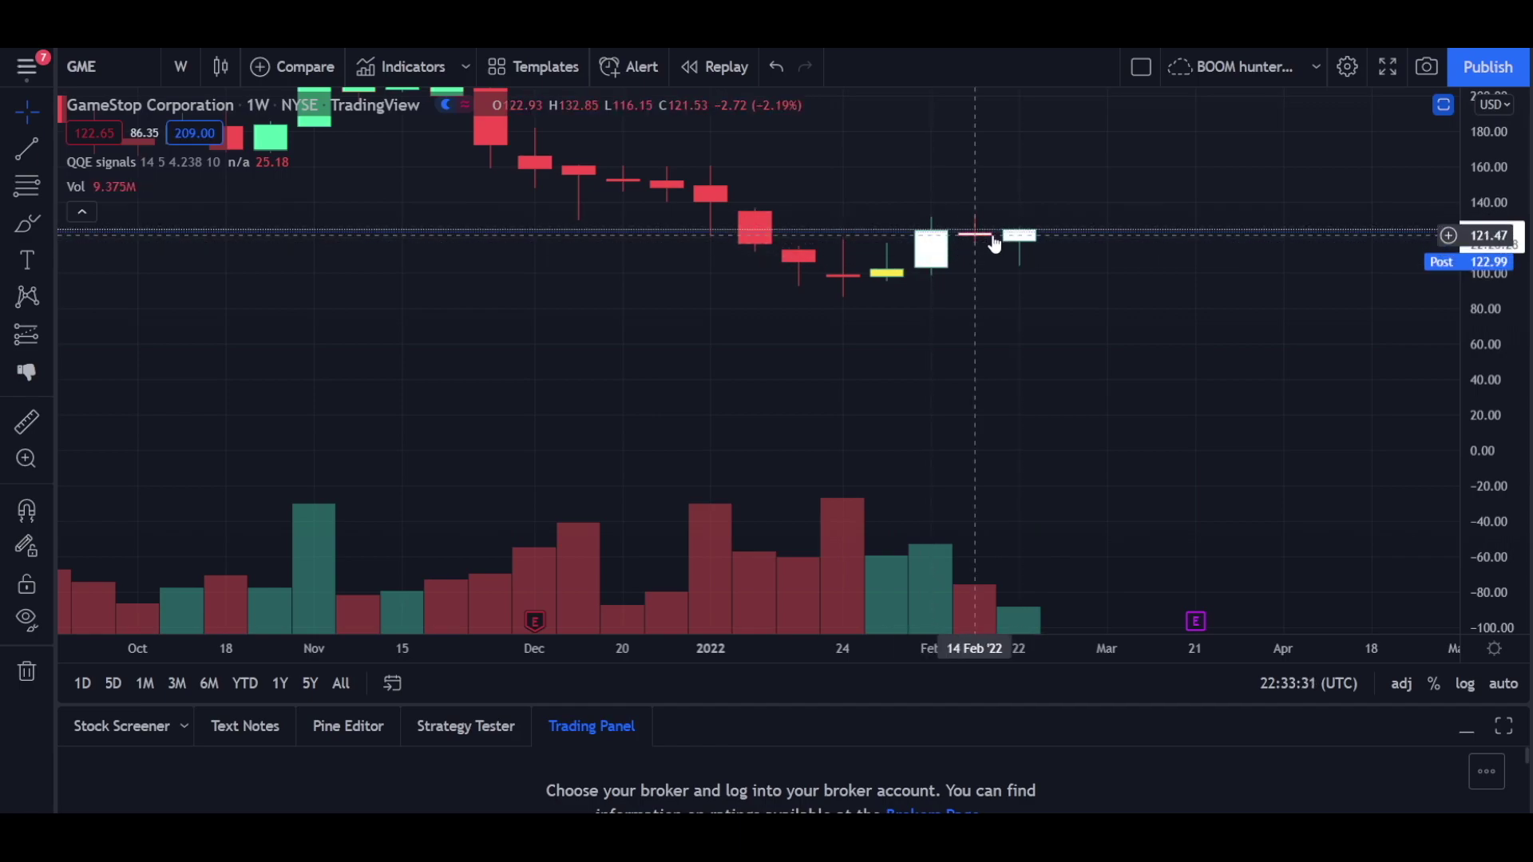
pyautogui.scroll(2, 994, 243)
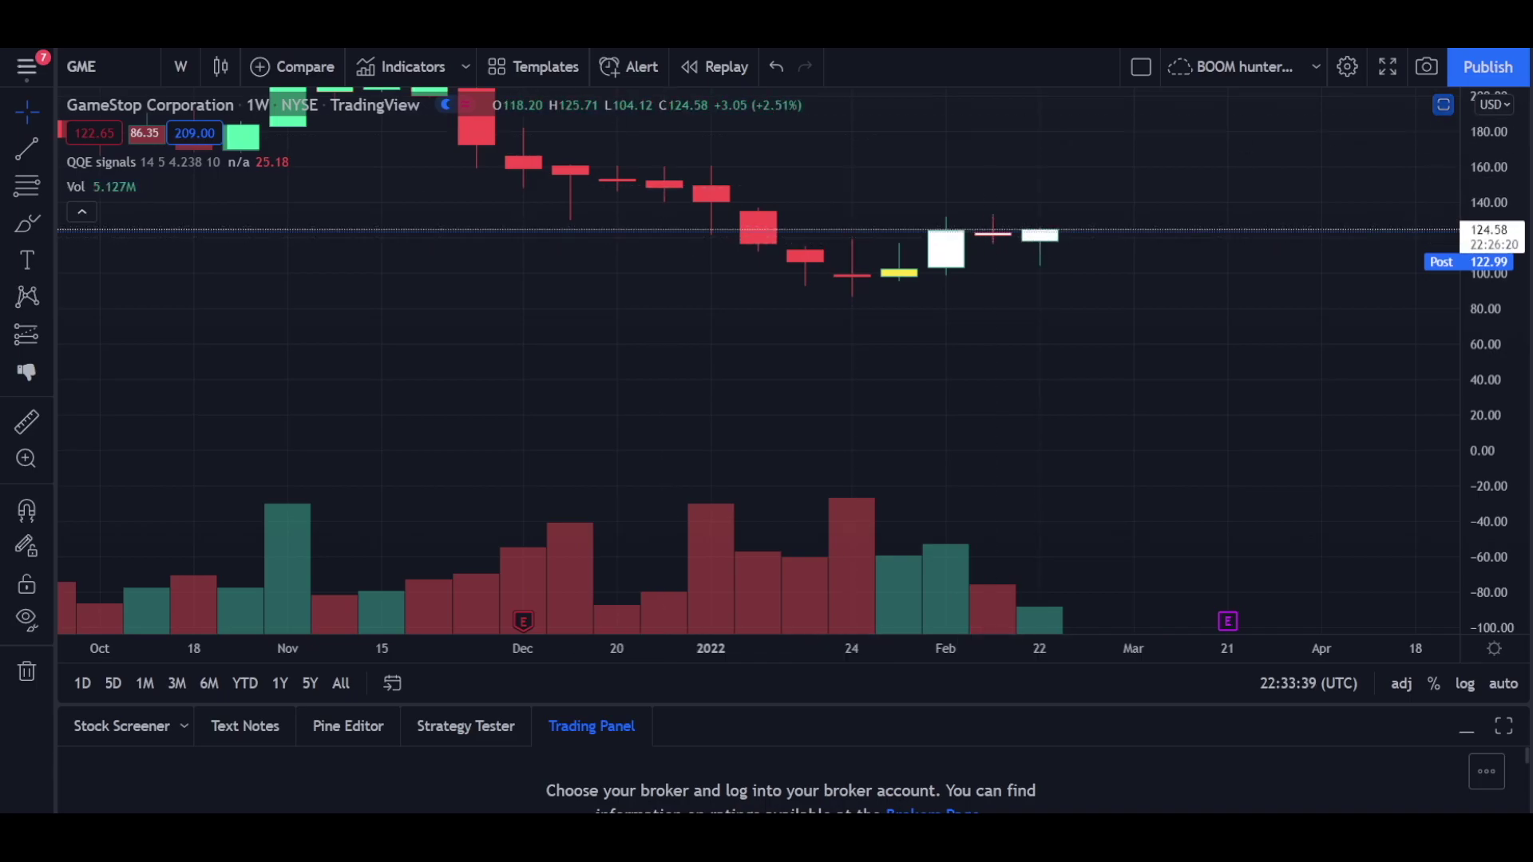
pyautogui.click(695, 24)
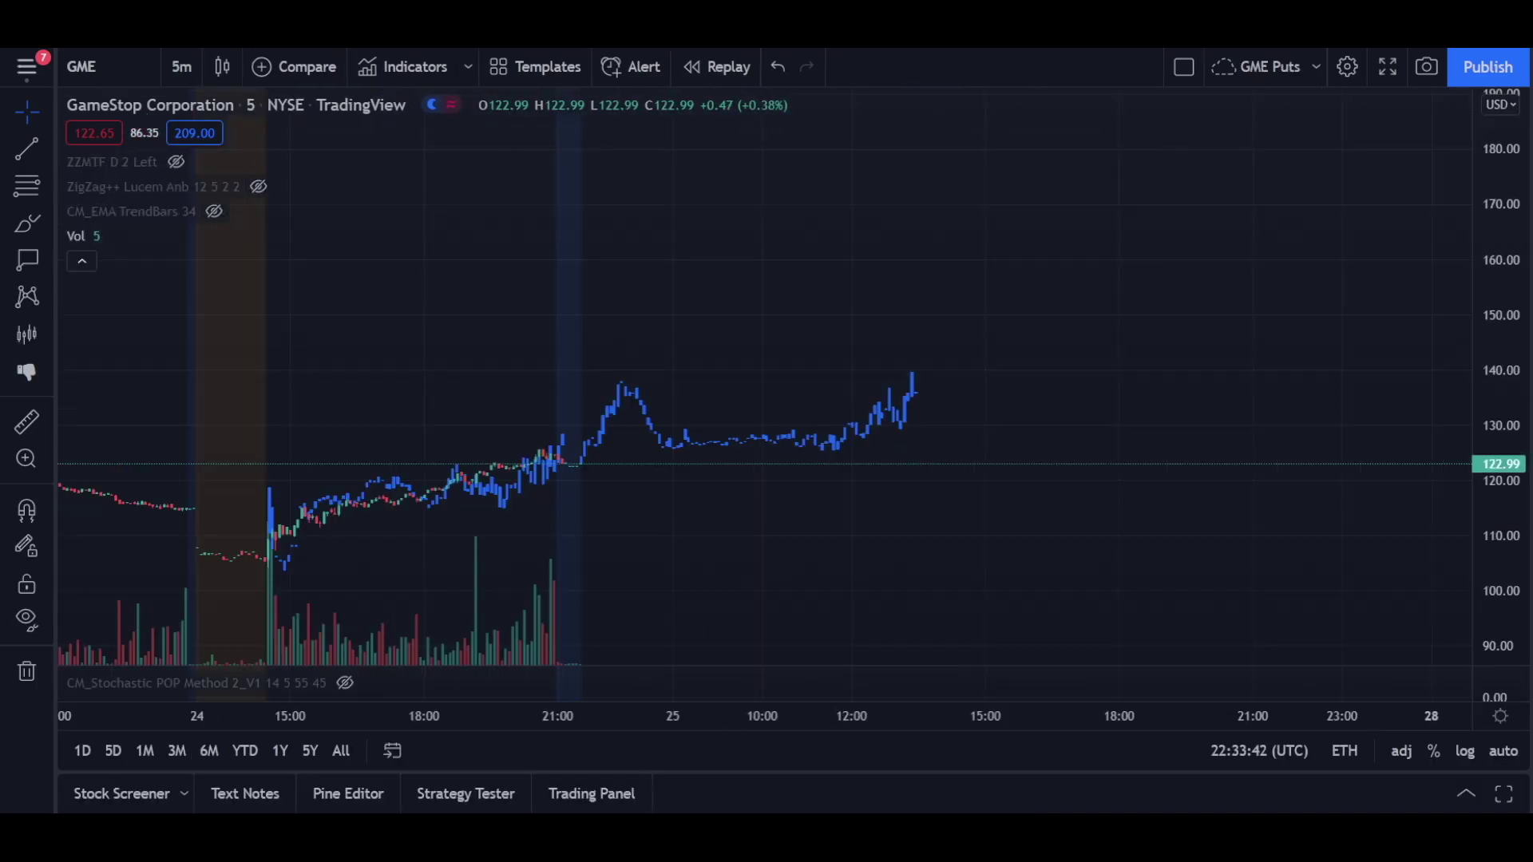